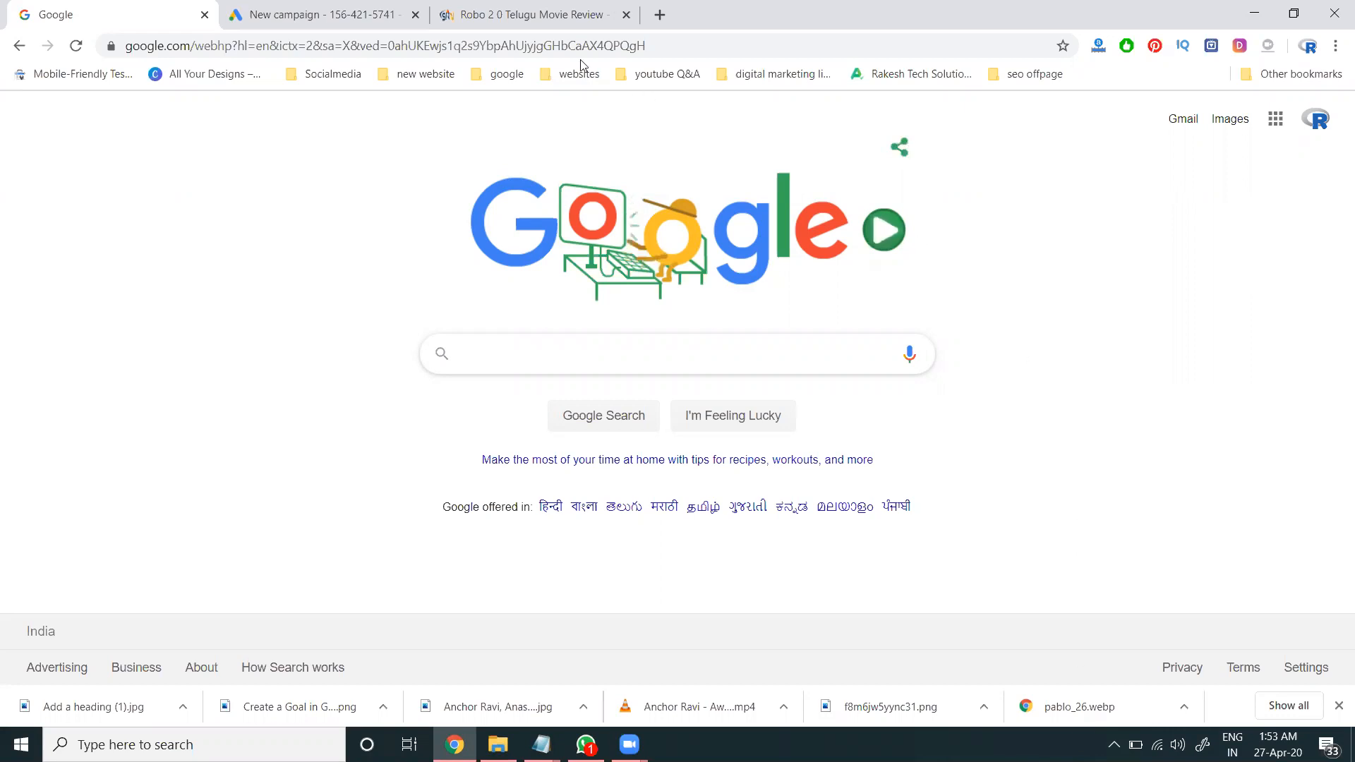
Step: View the ads on the Robo 2 0 movie review page, and search Google for "smart display campaign"
left_click(536, 27)
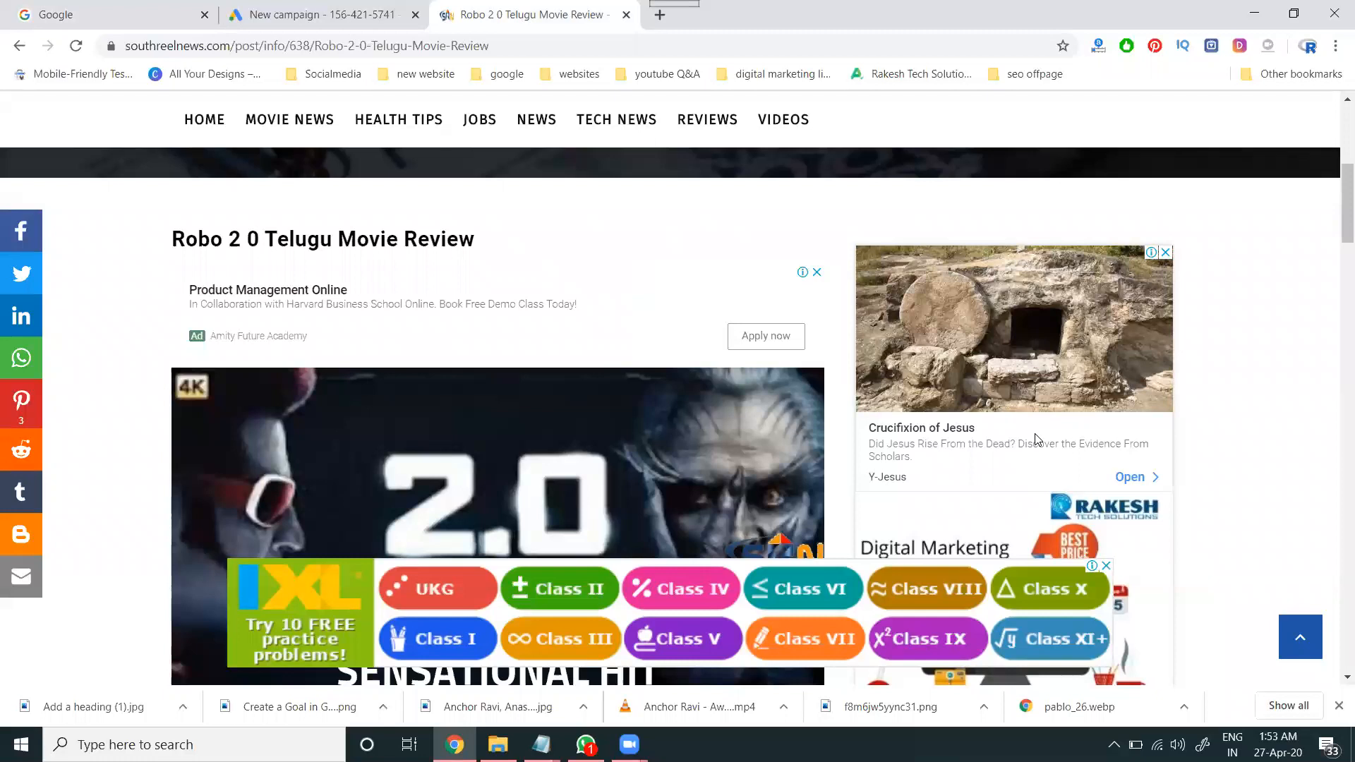
left_click(28, 12)
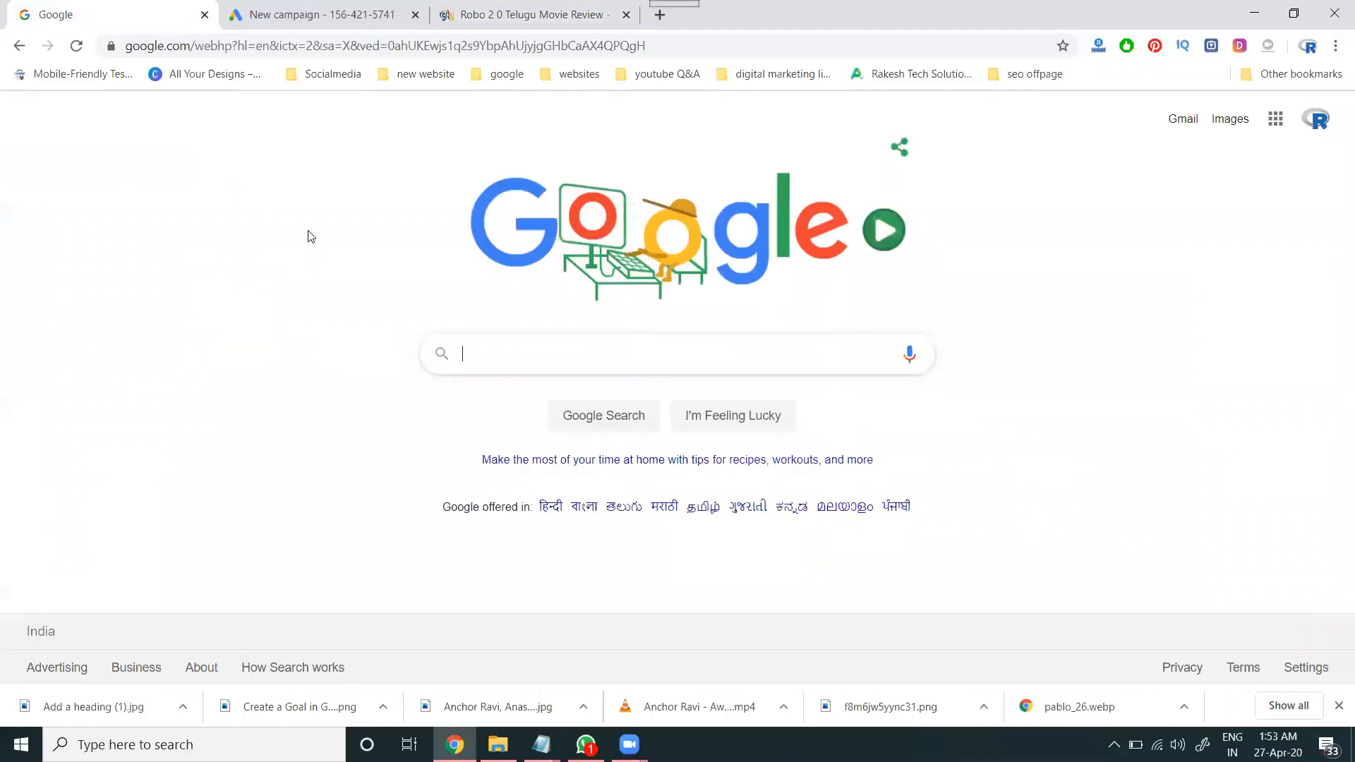
type("smart display campaign")
key("Return")
Step: Preview the hotel ad examples in the smart display campaign image results and compare them with the movie review page's ads
middle_click(323, 183)
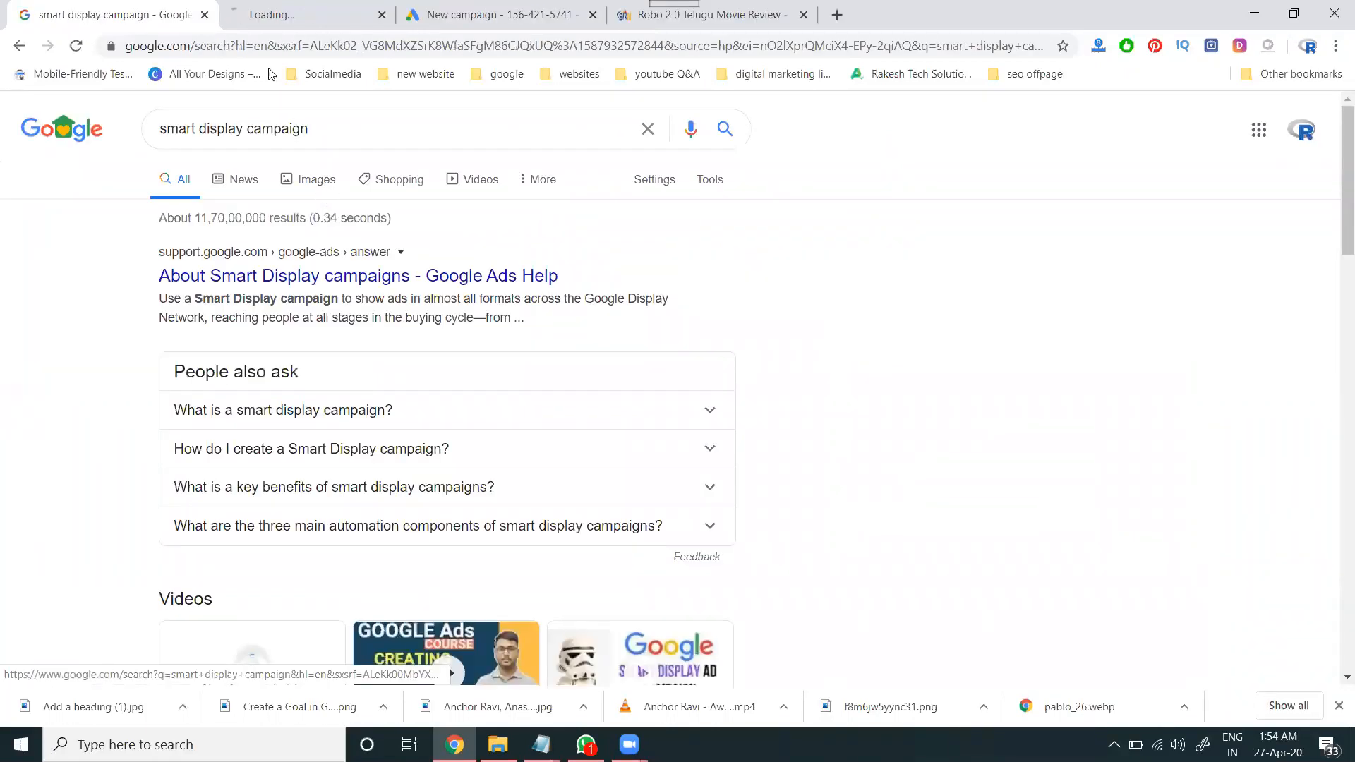
key("ctrl+Tab")
scroll(355, 339, "down", 4)
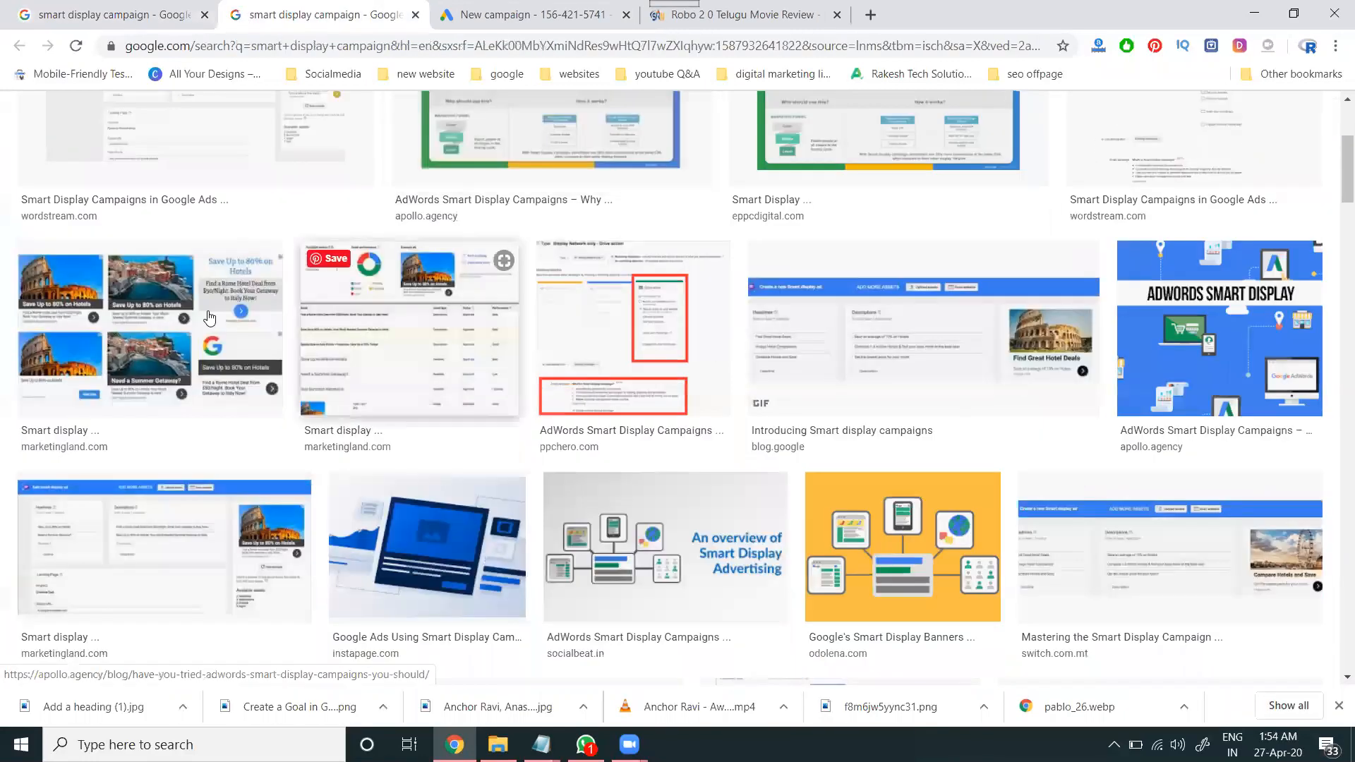
left_click(141, 332)
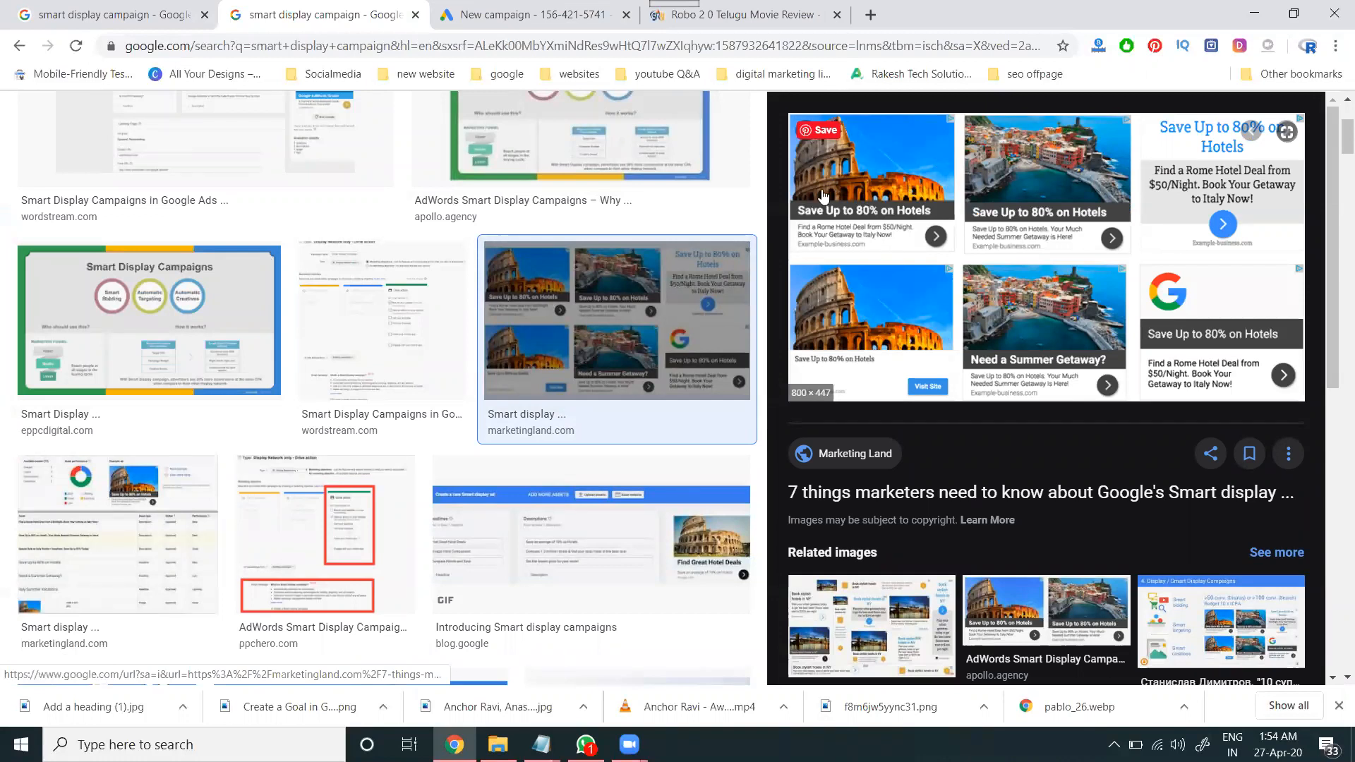
left_click(734, 14)
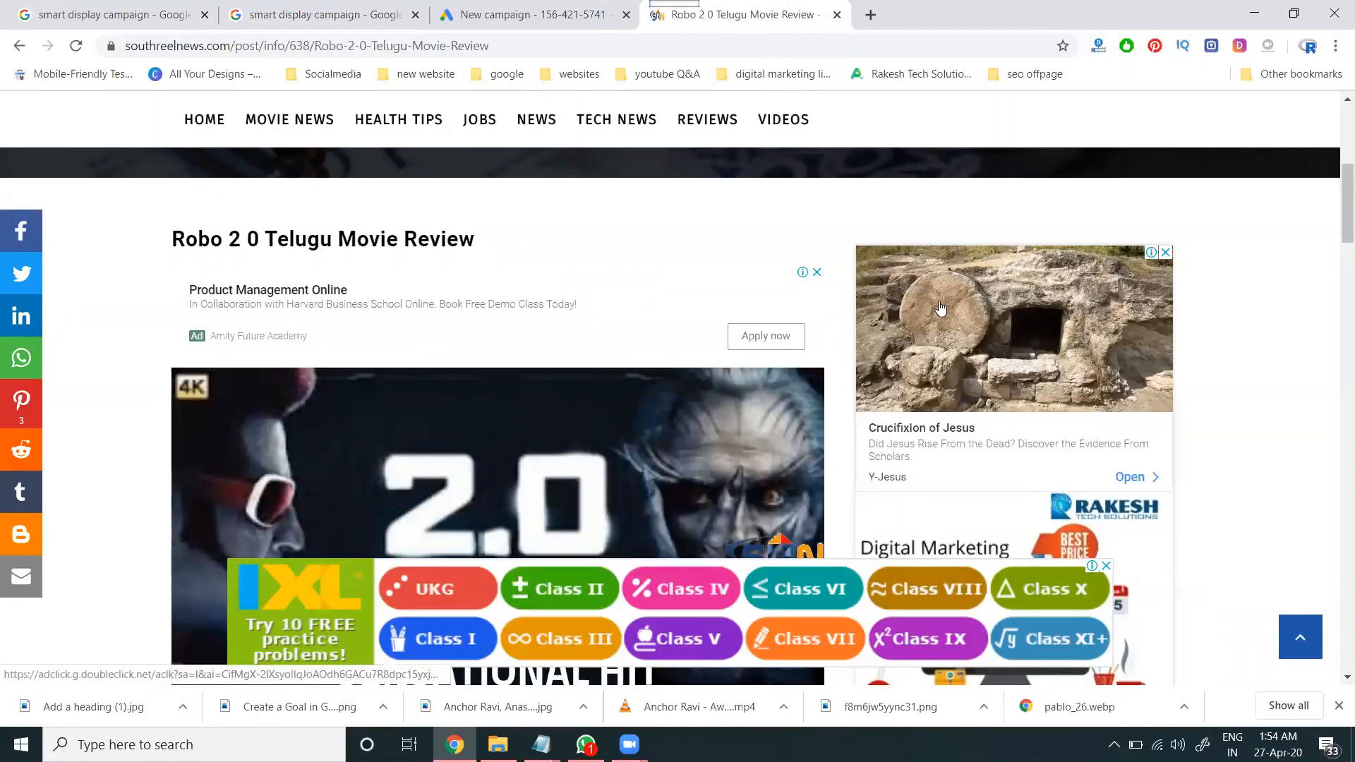
Step: Open the rakeshtechsolutions.com website in a new tab
left_click(870, 14)
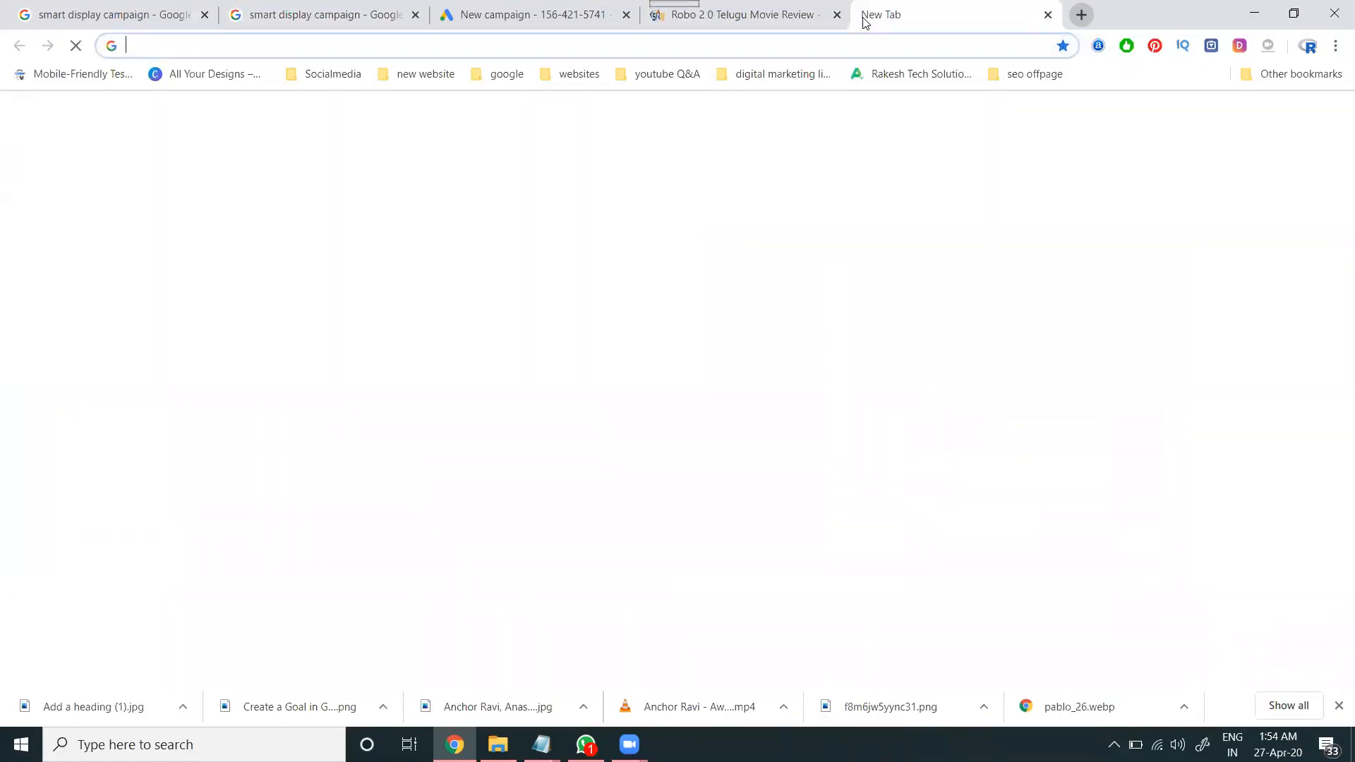
type("ra")
key("Return")
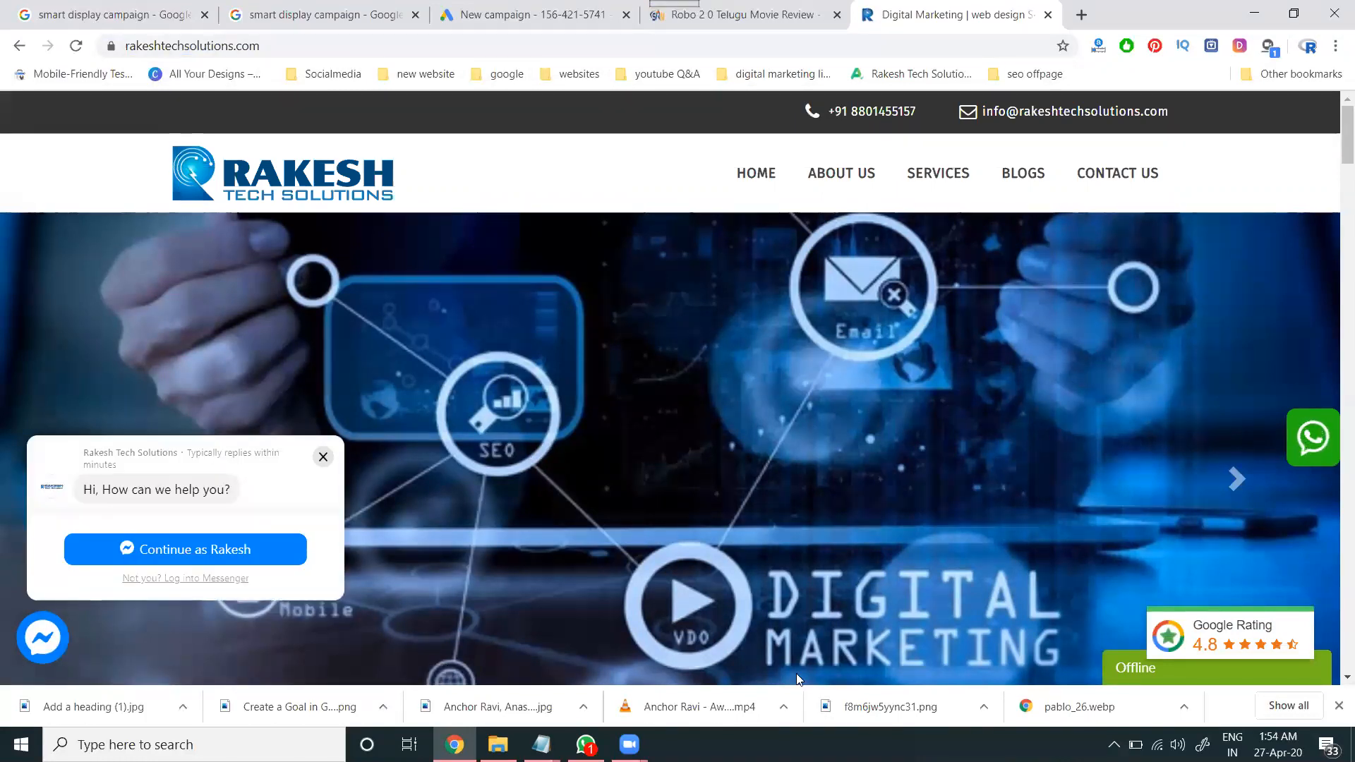
Step: Return to the Google Ads campaigns page and start a new campaign
key("ctrl+3")
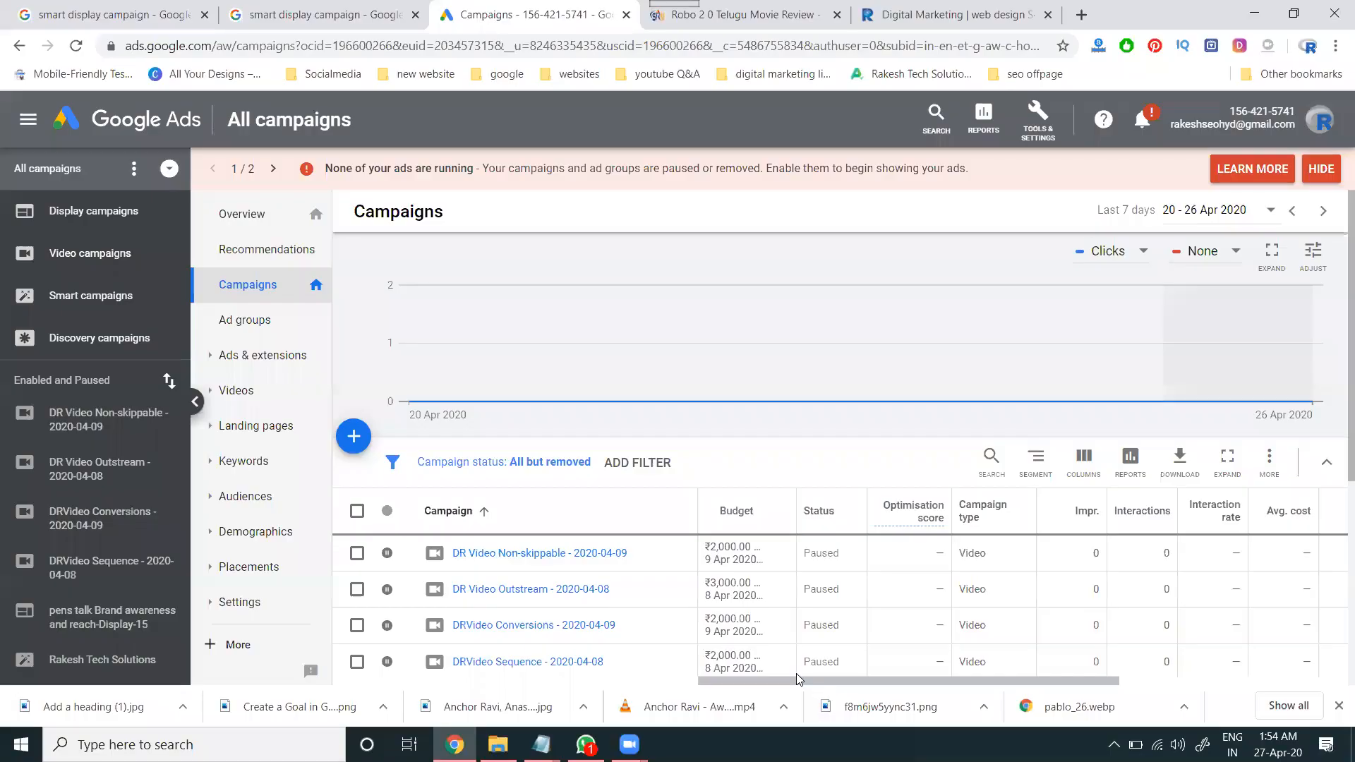
left_click(354, 439)
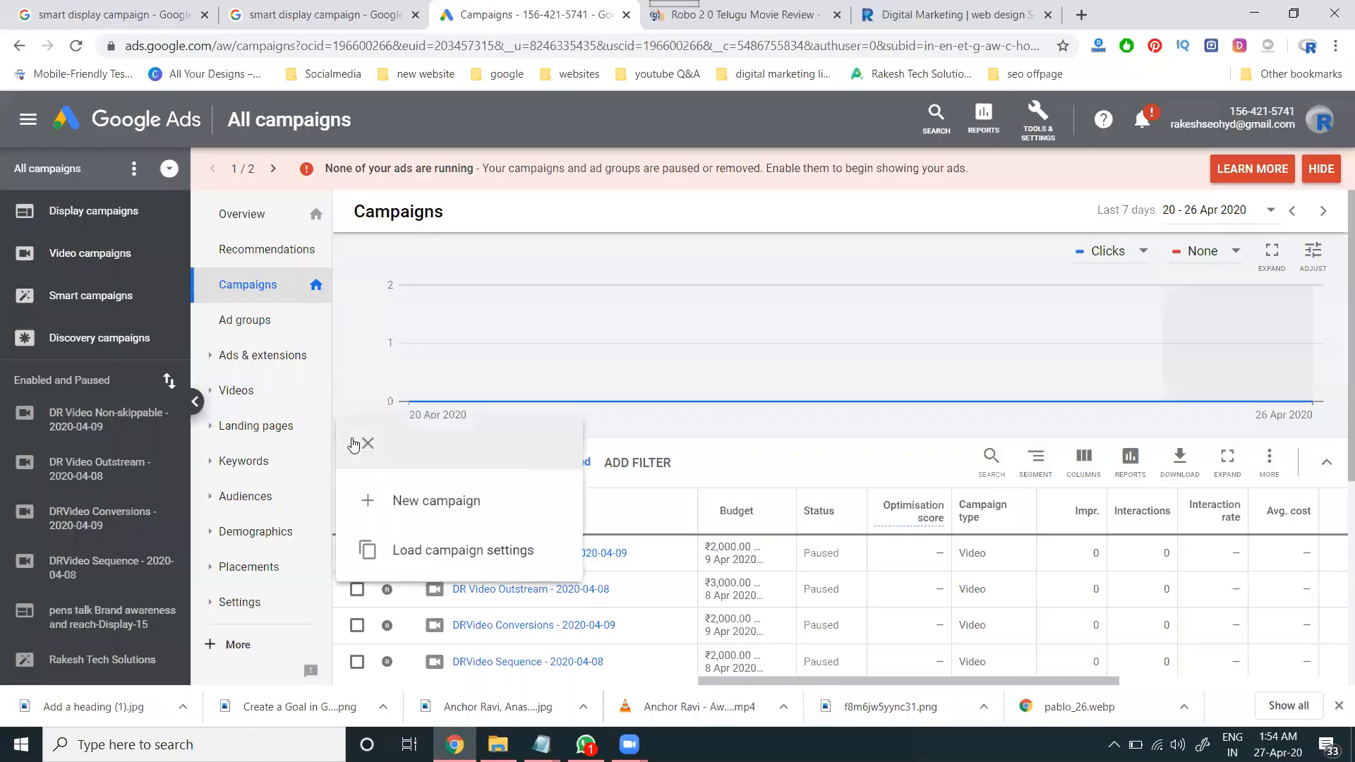
left_click(407, 494)
Step: Choose to create a campaign without a goal's guidance and select the Display campaign type
left_click(736, 498)
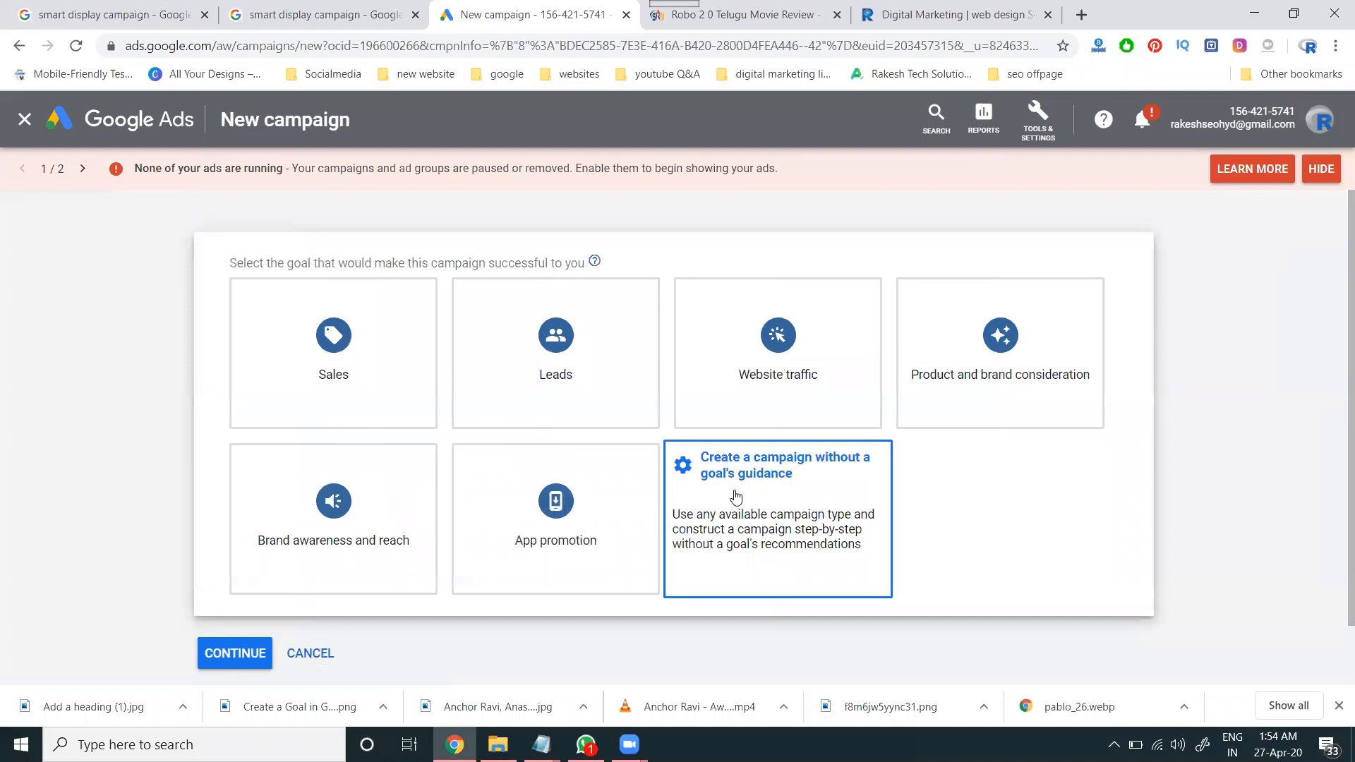
left_click(735, 496)
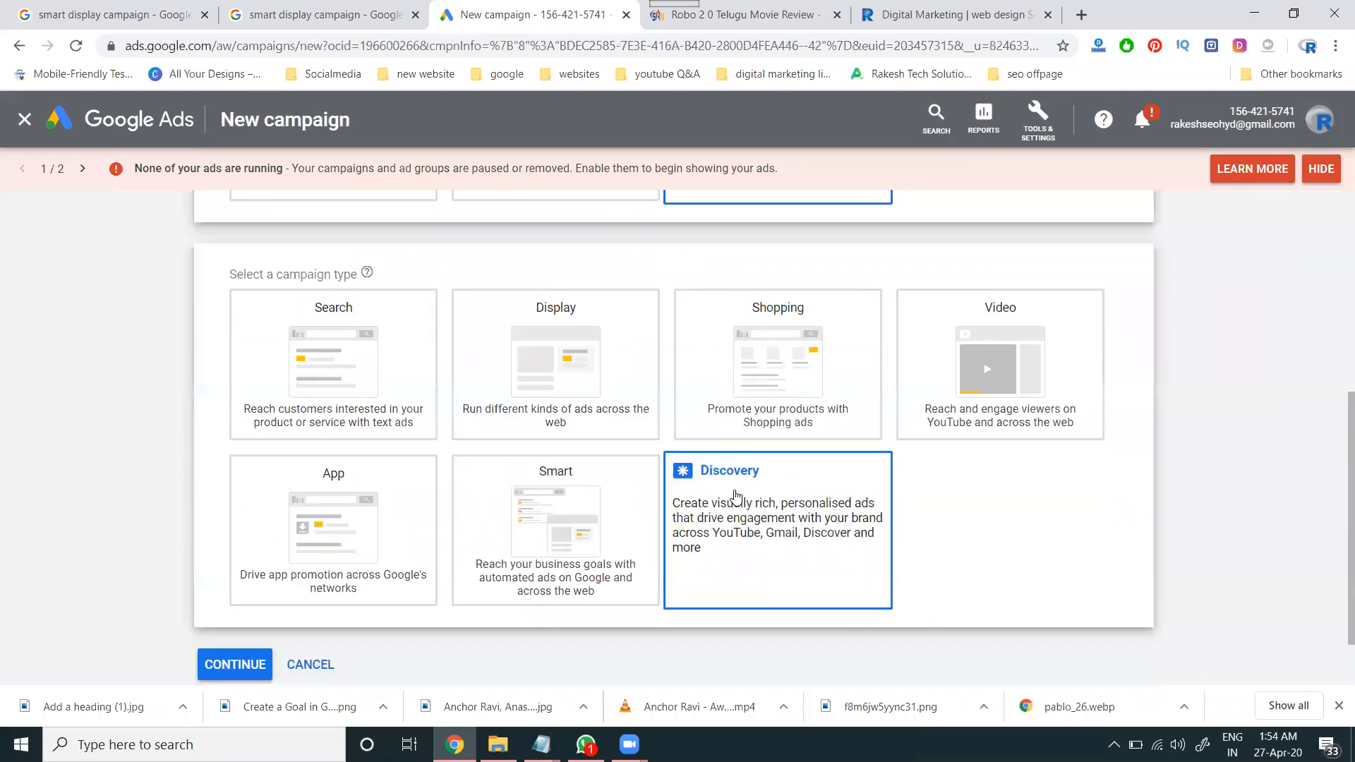
left_click(582, 385)
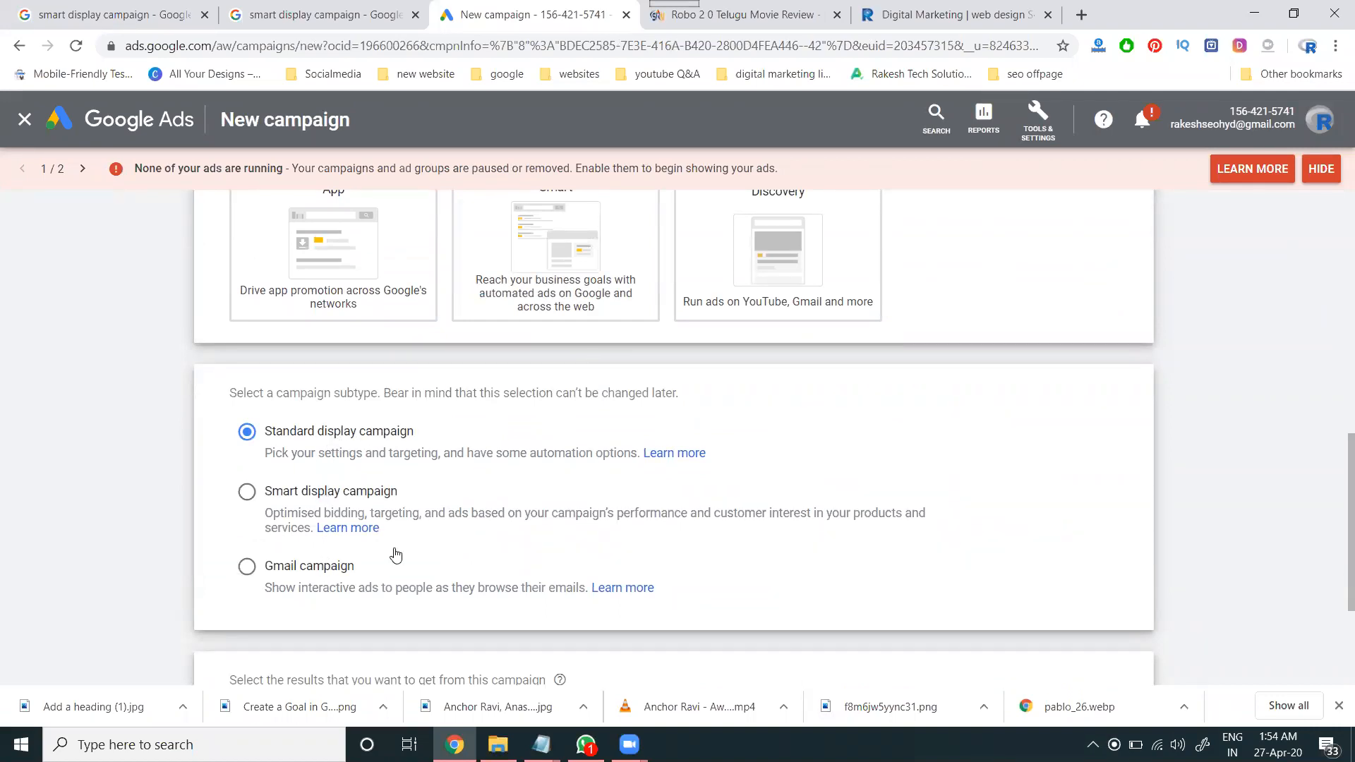
Step: Check which display campaign subtypes are offered for the Website traffic goal
scroll(395, 555, "up", 7)
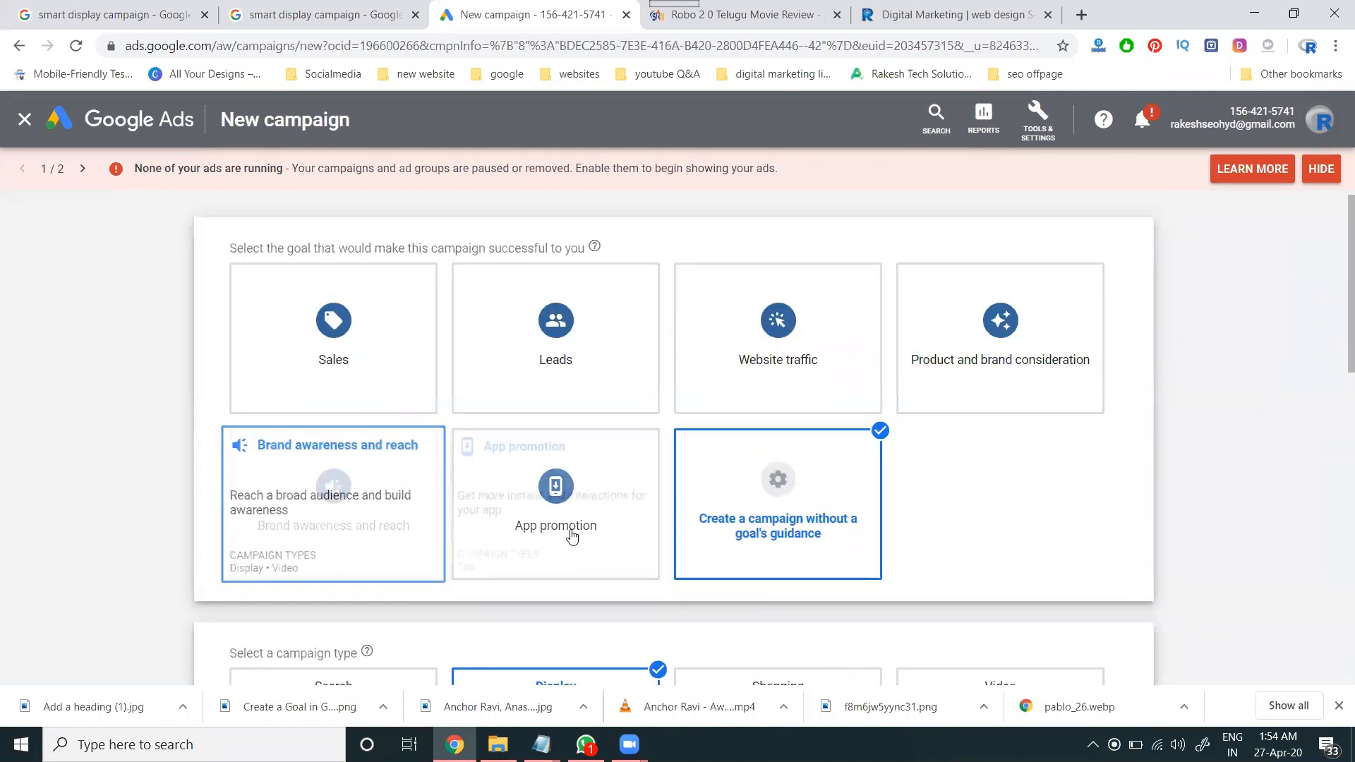
scroll(738, 362, "down", 9)
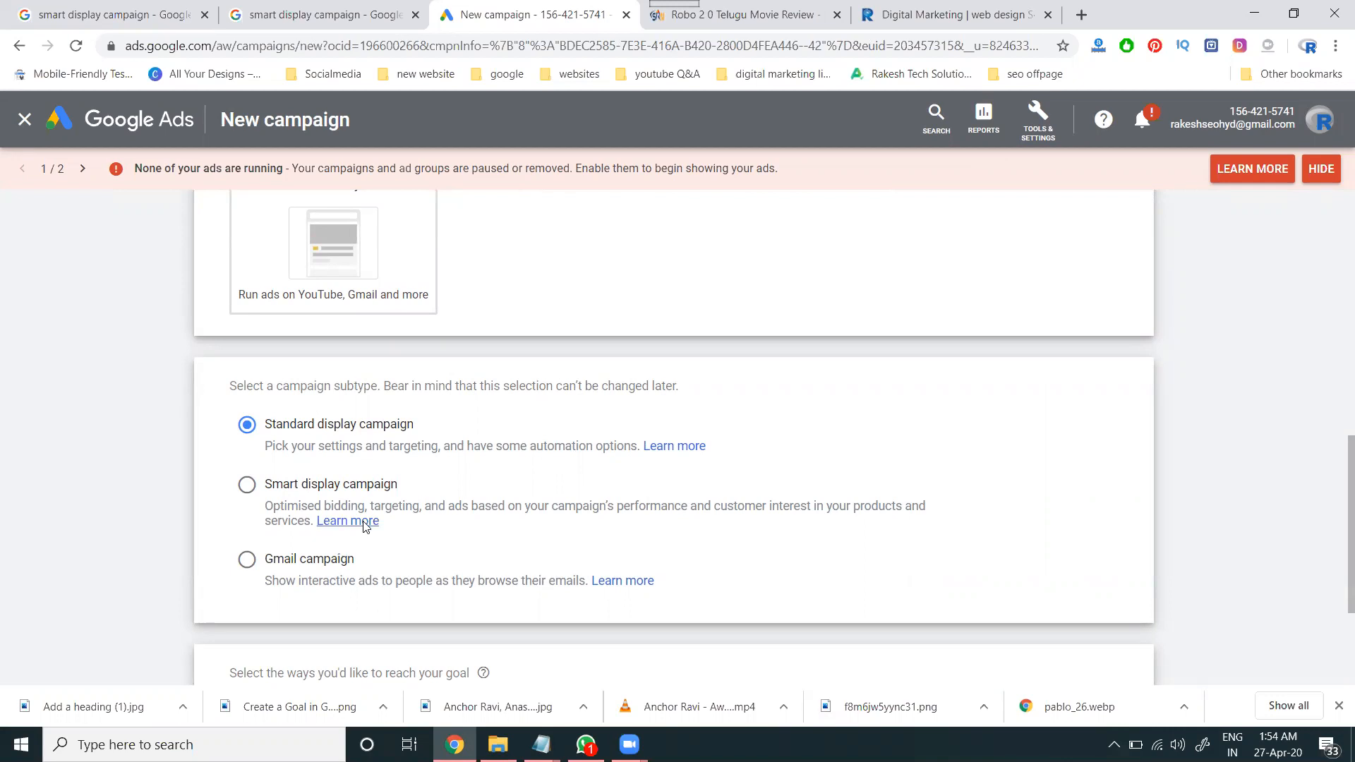
scroll(363, 445, "up", 8)
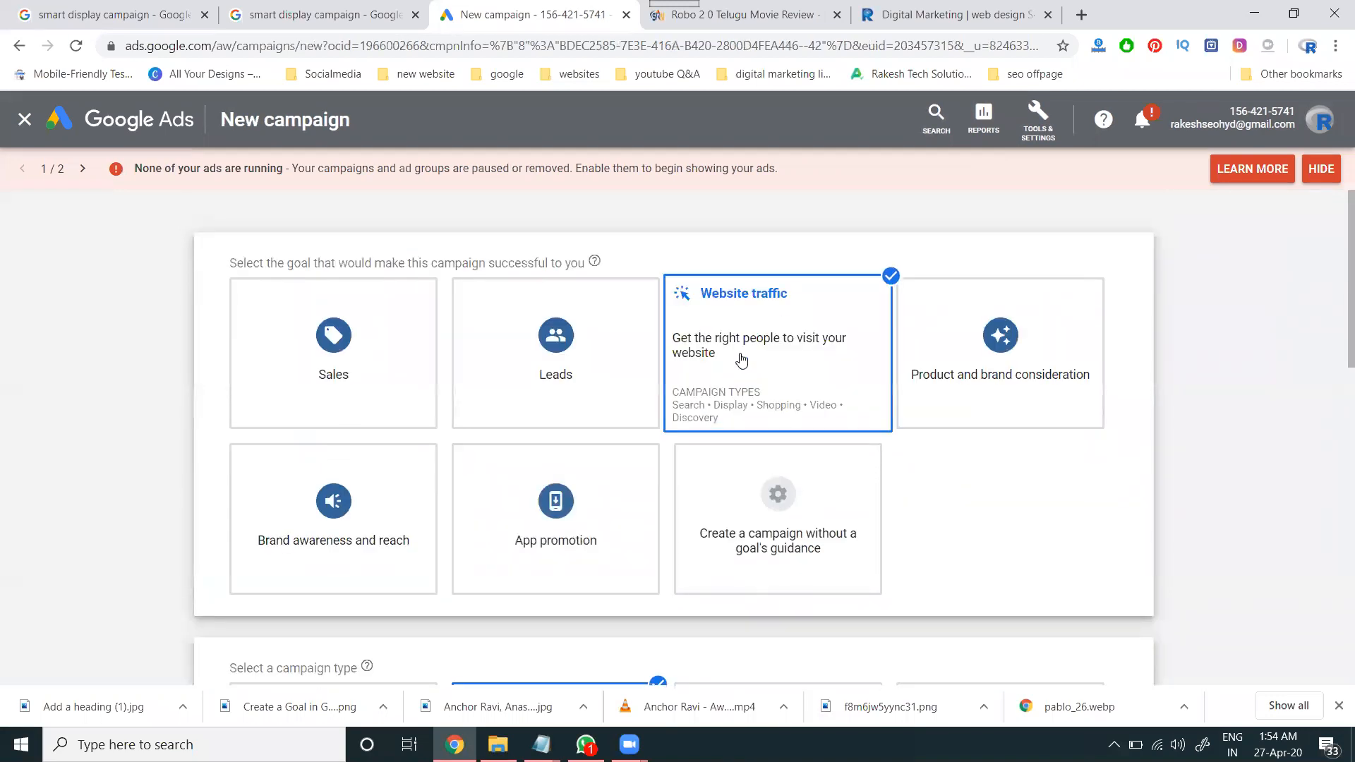
scroll(741, 360, "down", 6)
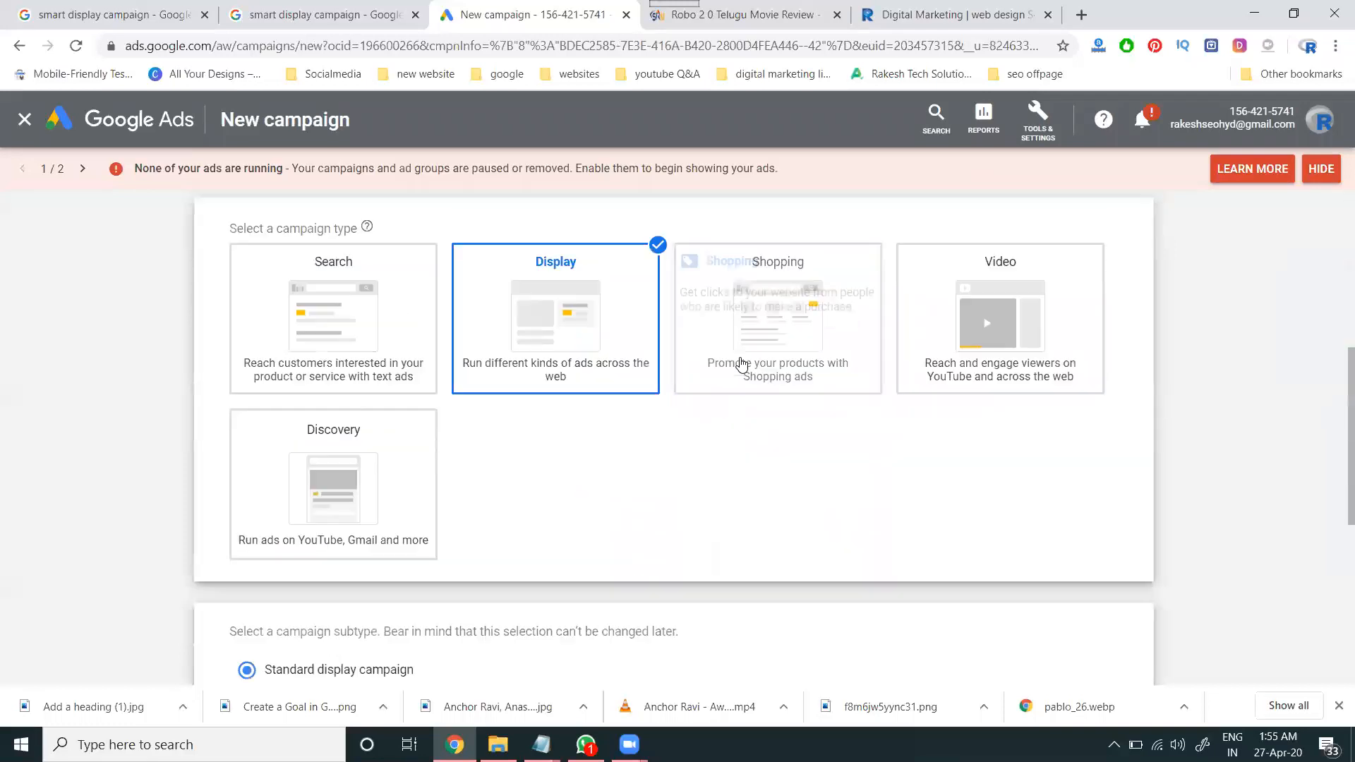
scroll(583, 351, "down", 3)
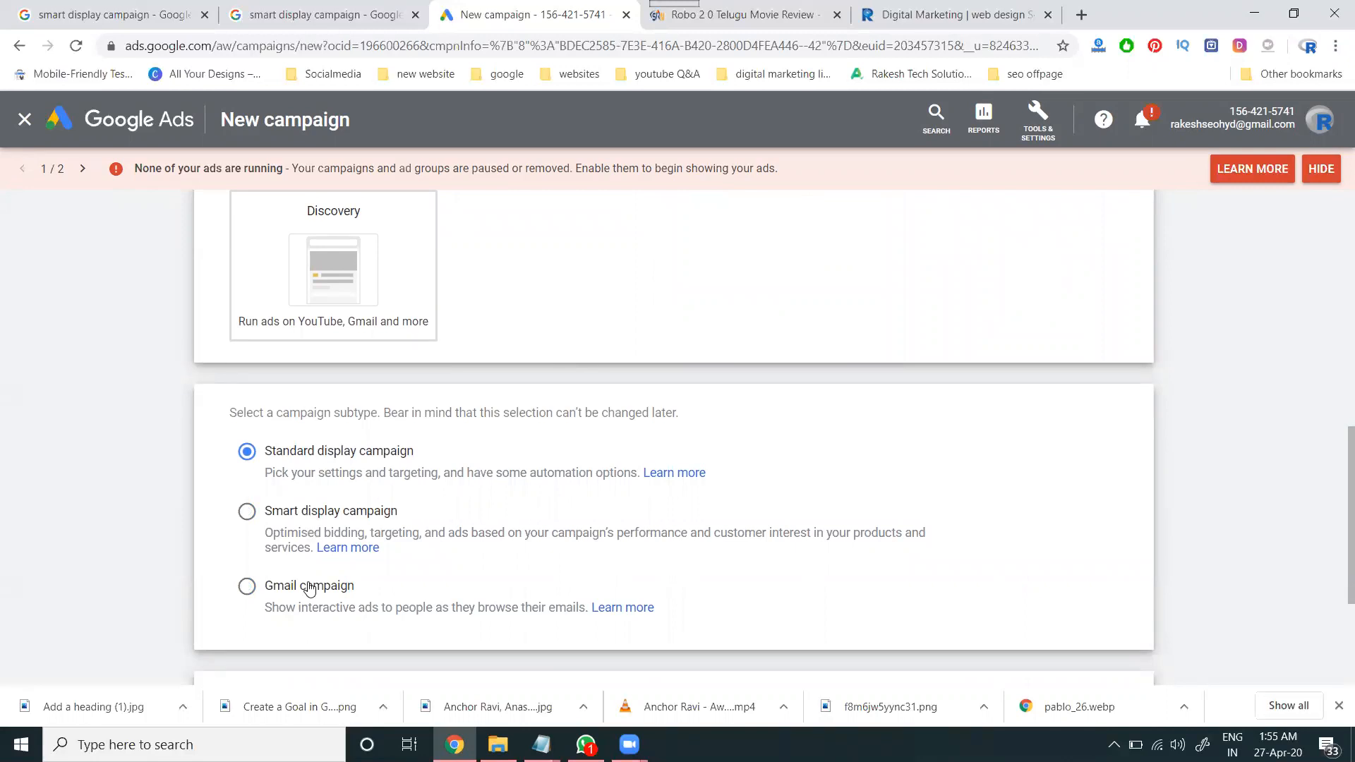
Step: Examine the display campaign subtypes offered for the Sales and Leads goals
scroll(424, 514, "up", 6)
scroll(348, 341, "up", 3)
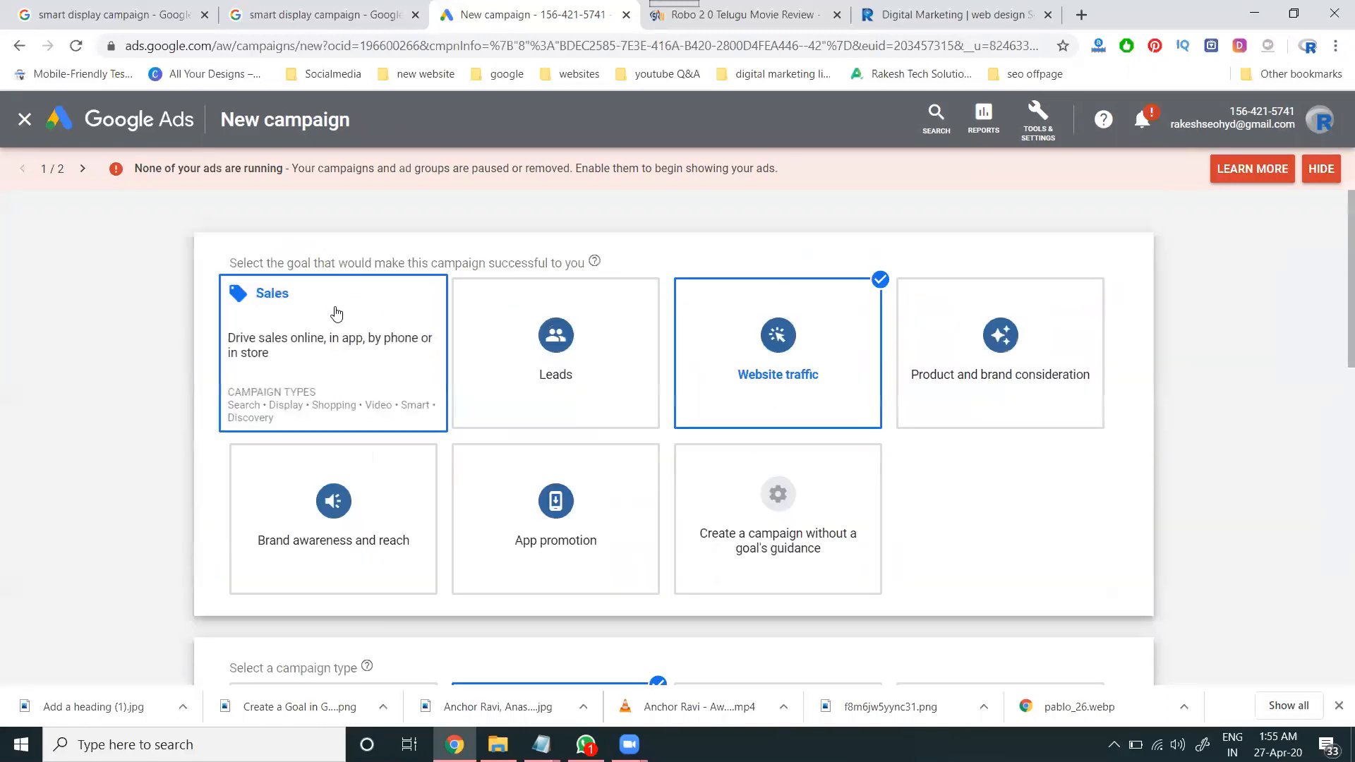
scroll(348, 342, "down", 1)
scroll(346, 338, "down", 9)
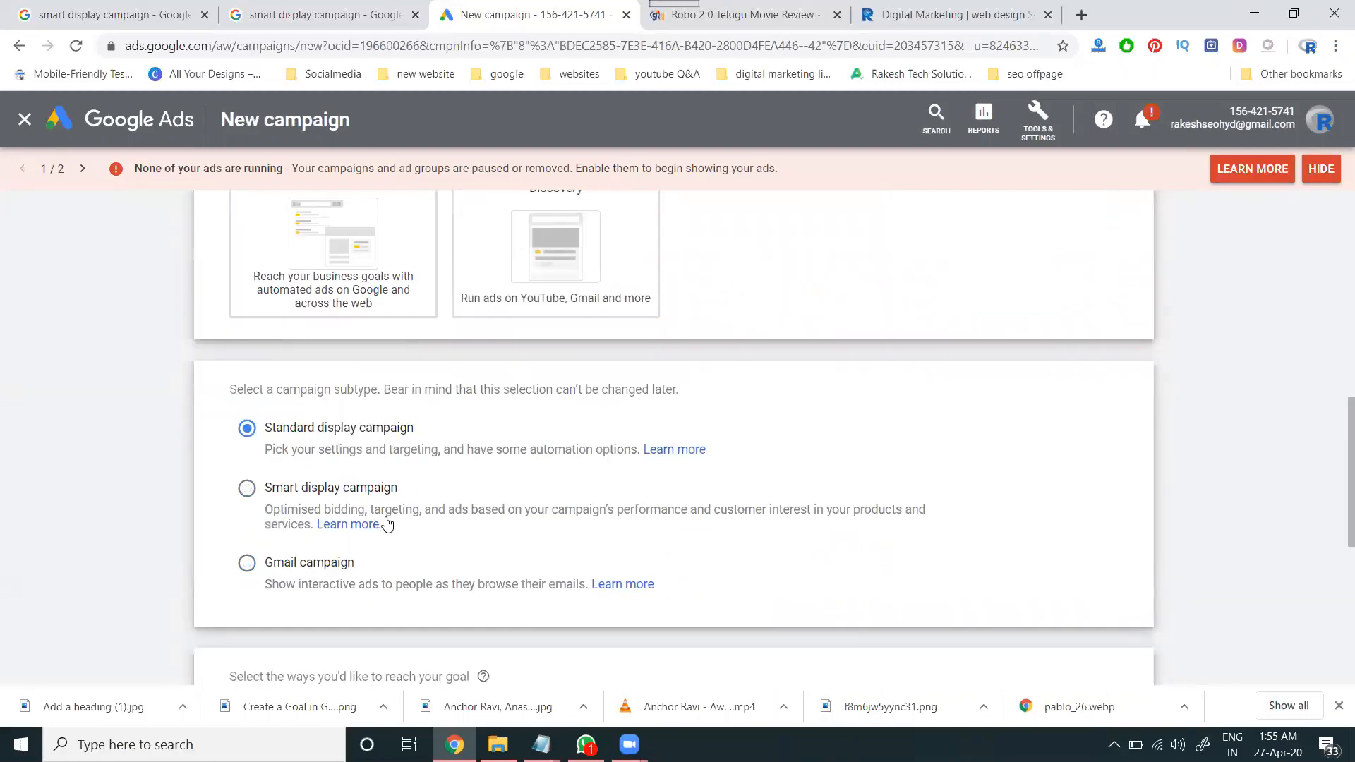
scroll(469, 520, "up", 8)
scroll(530, 286, "down", 4)
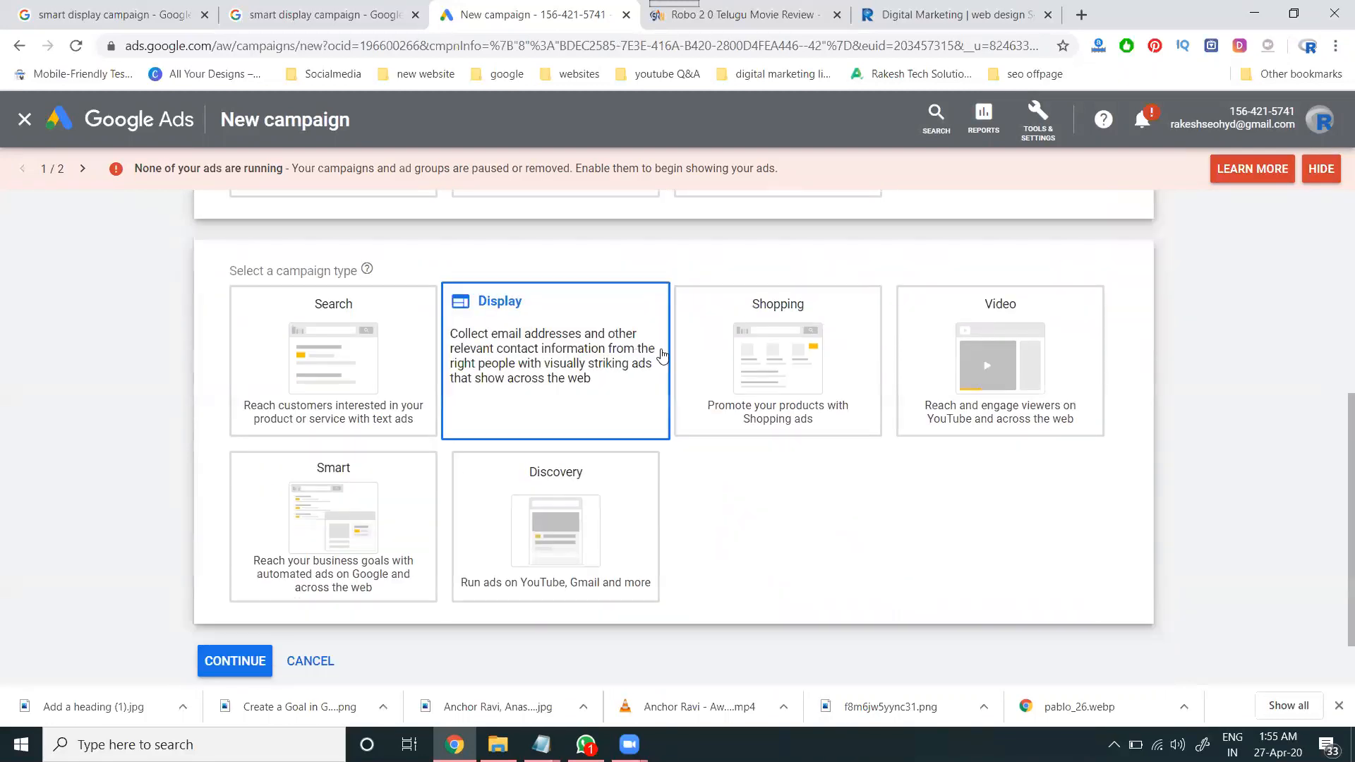
scroll(545, 357, "down", 3)
scroll(395, 494, "down", 1)
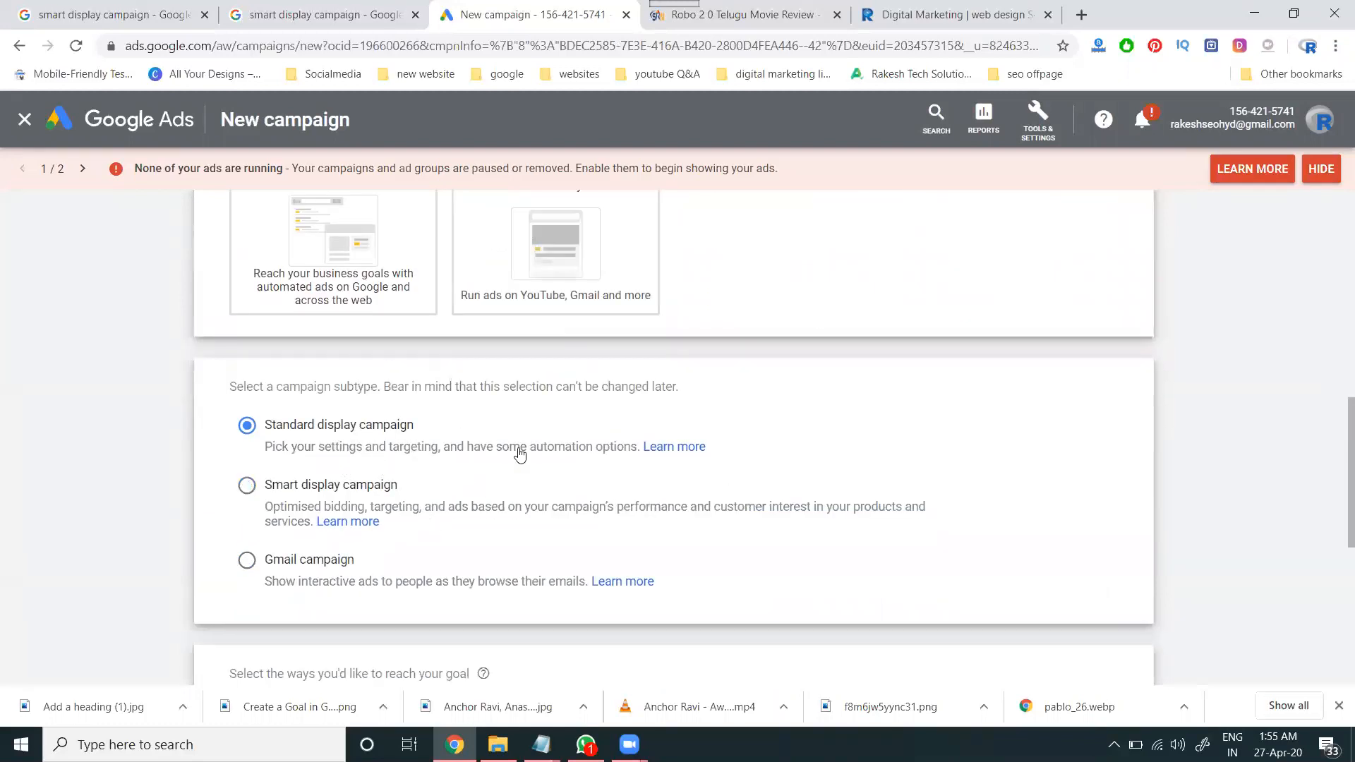
scroll(537, 452, "up", 10)
Step: Try the Display type with the Product and brand consideration goal and with the Brand awareness and reach goal
left_click(939, 342)
scroll(943, 341, "down", 4)
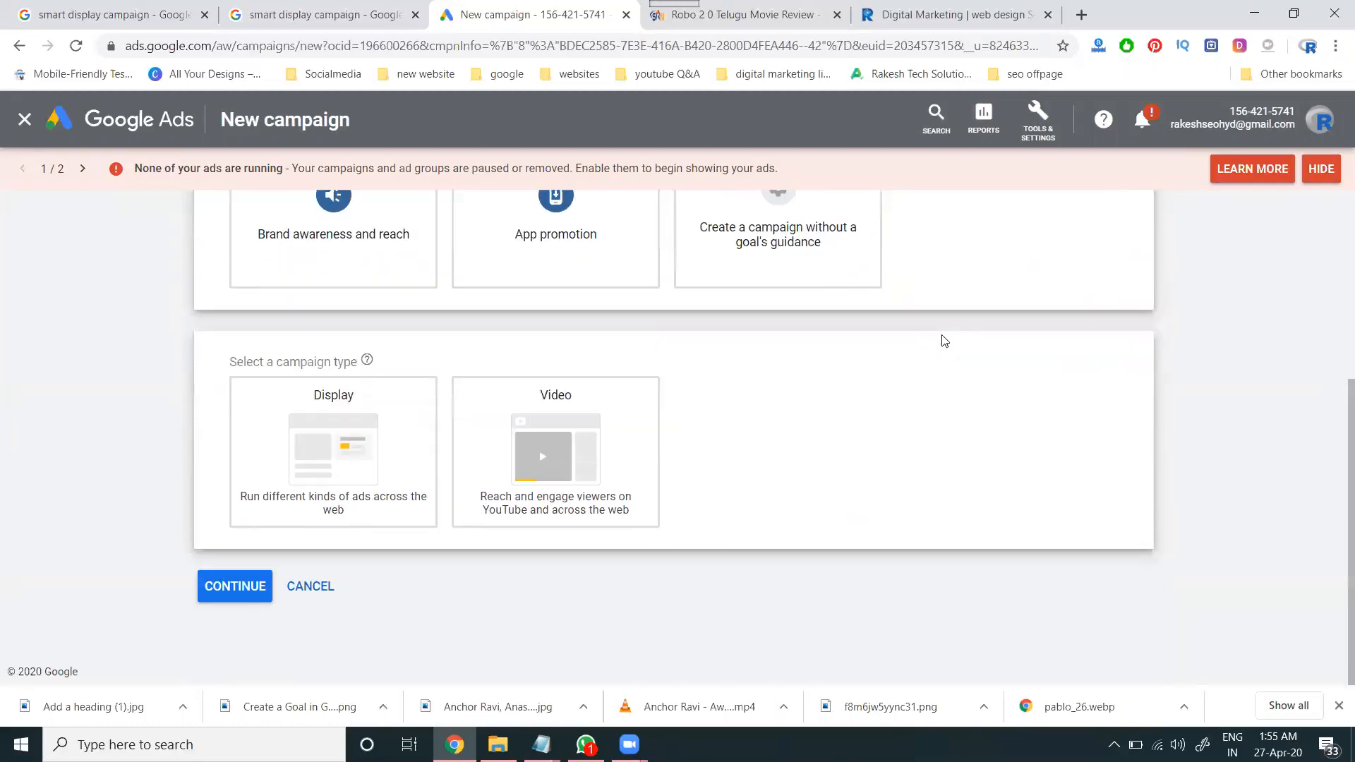
left_click(374, 426)
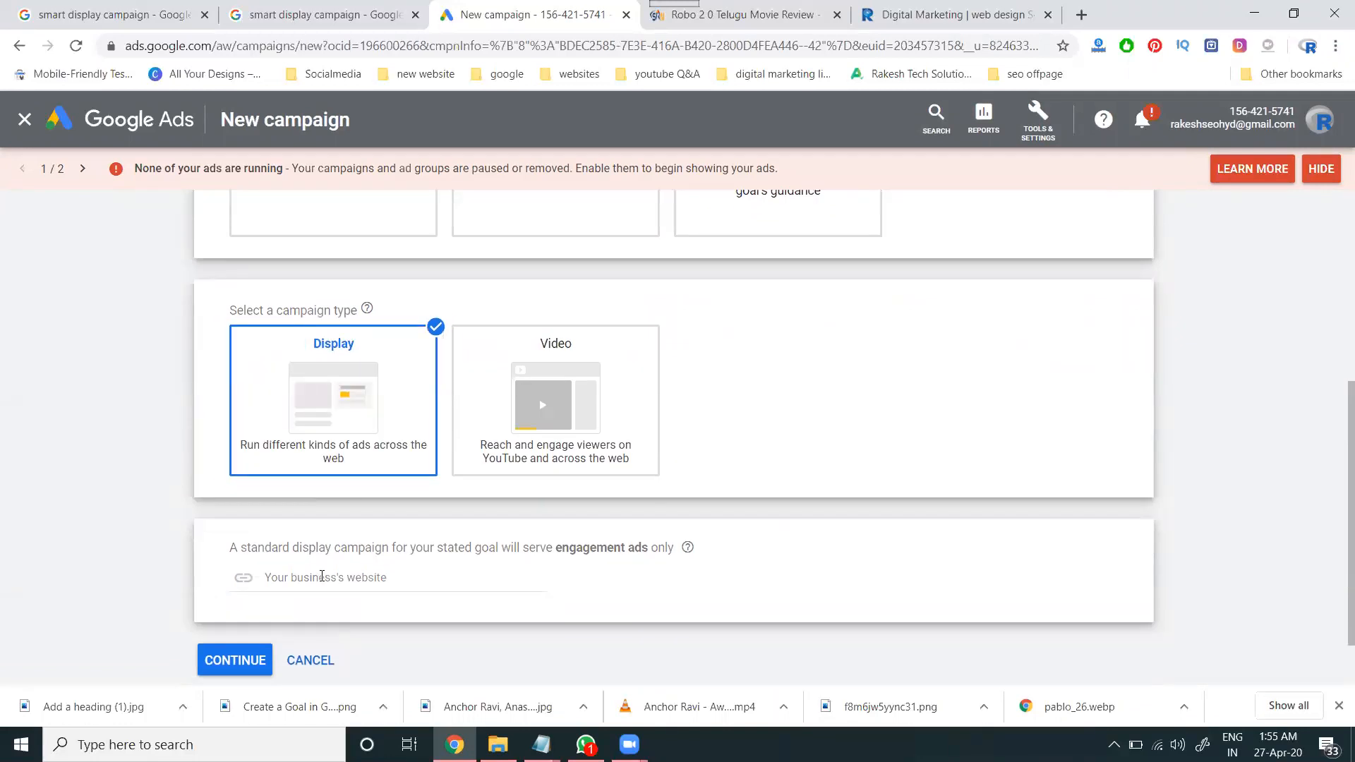
scroll(321, 570, "up", 4)
left_click(336, 508)
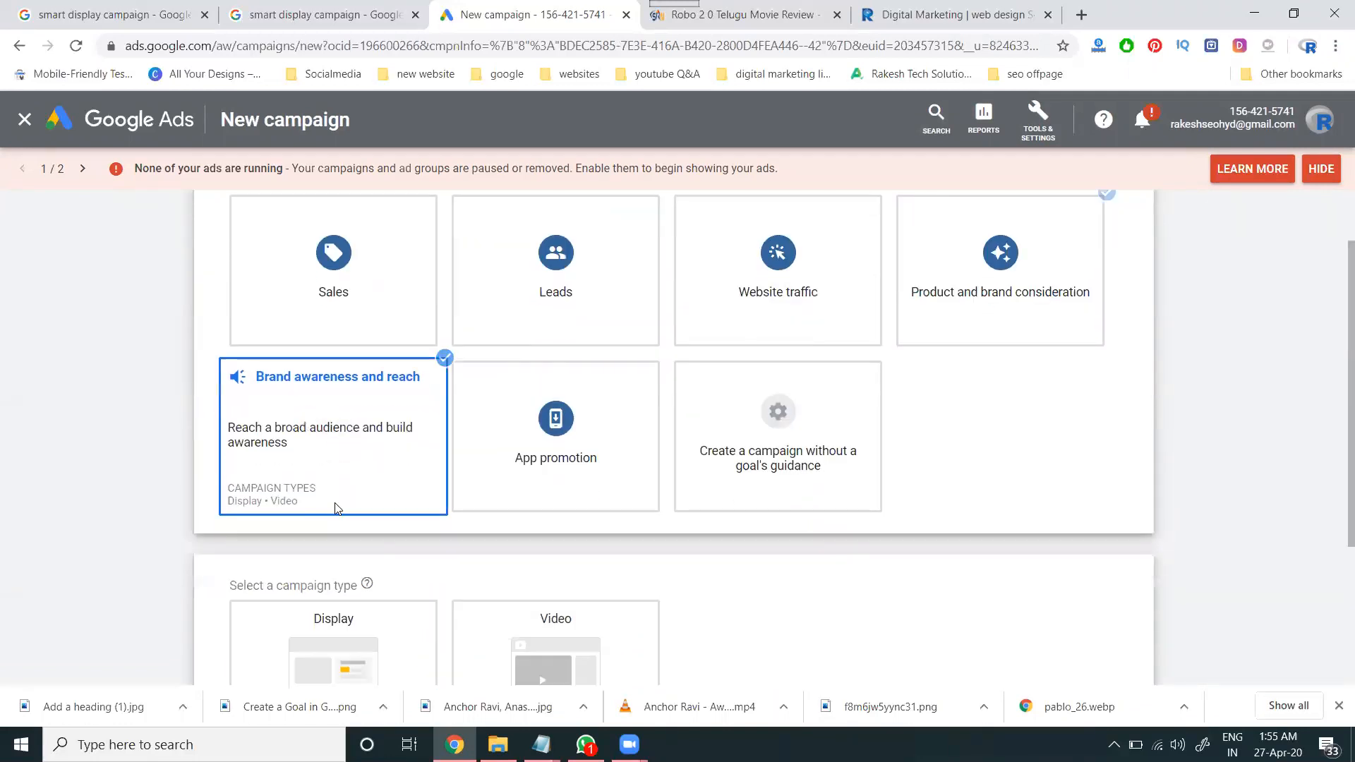
left_click(336, 509)
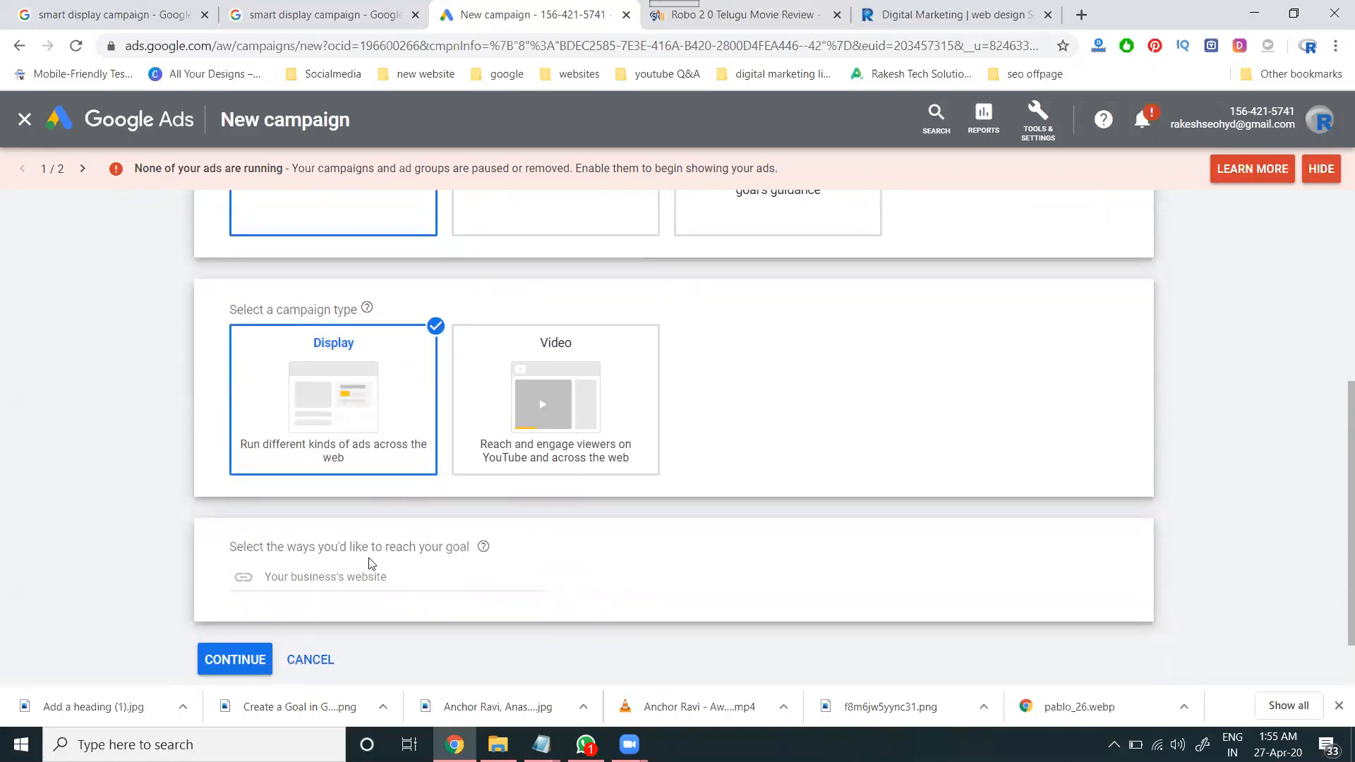
Step: Set the goal to Website traffic, the campaign type to Display and the subtype to Smart display campaign
scroll(369, 562, "up", 4)
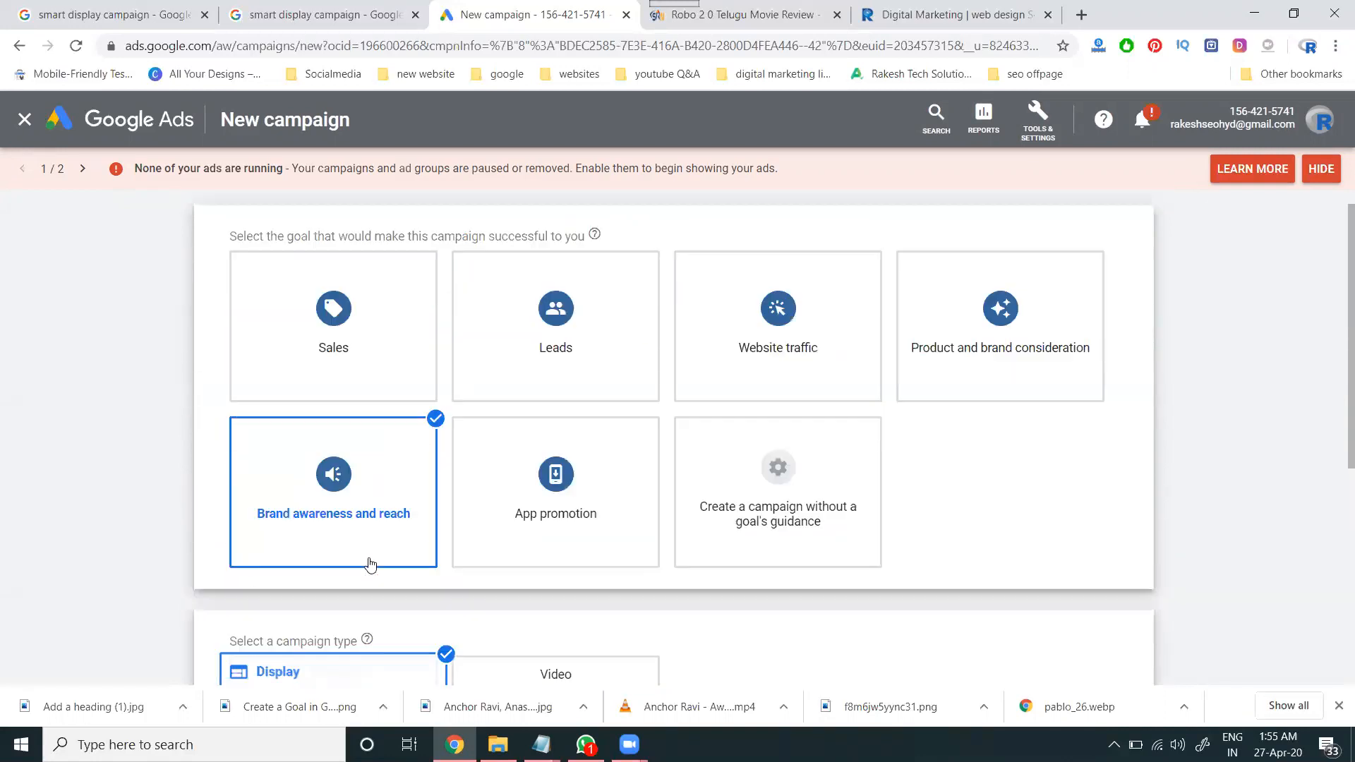
left_click(756, 348)
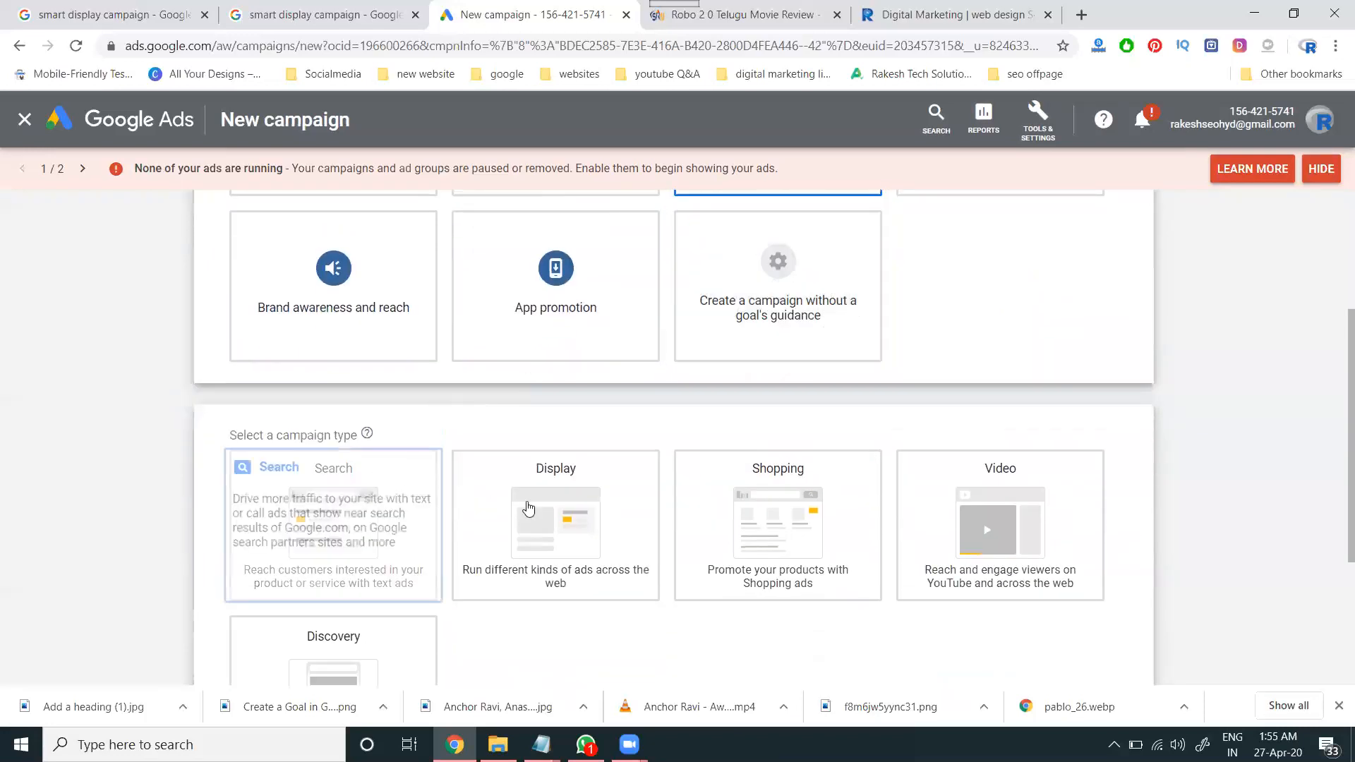
left_click(528, 508)
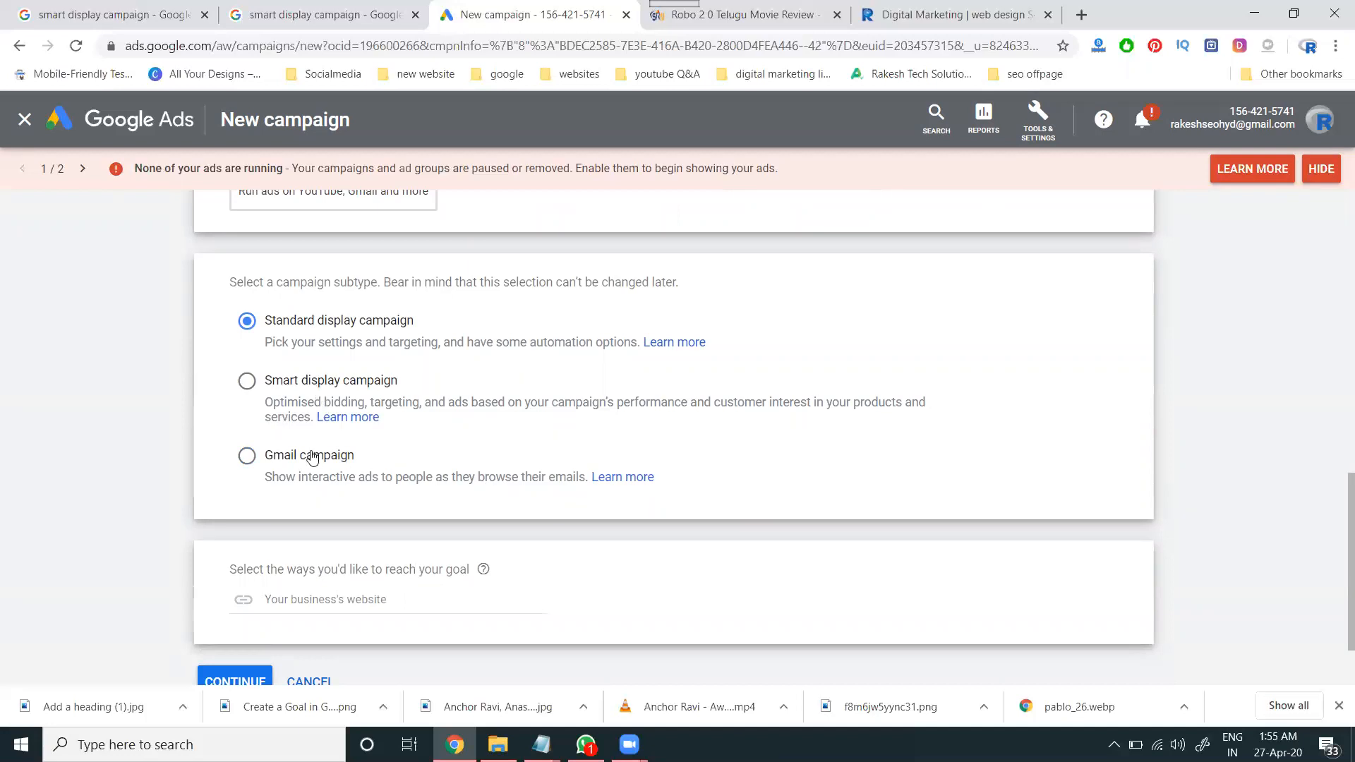
left_click(295, 383)
left_click(949, 14)
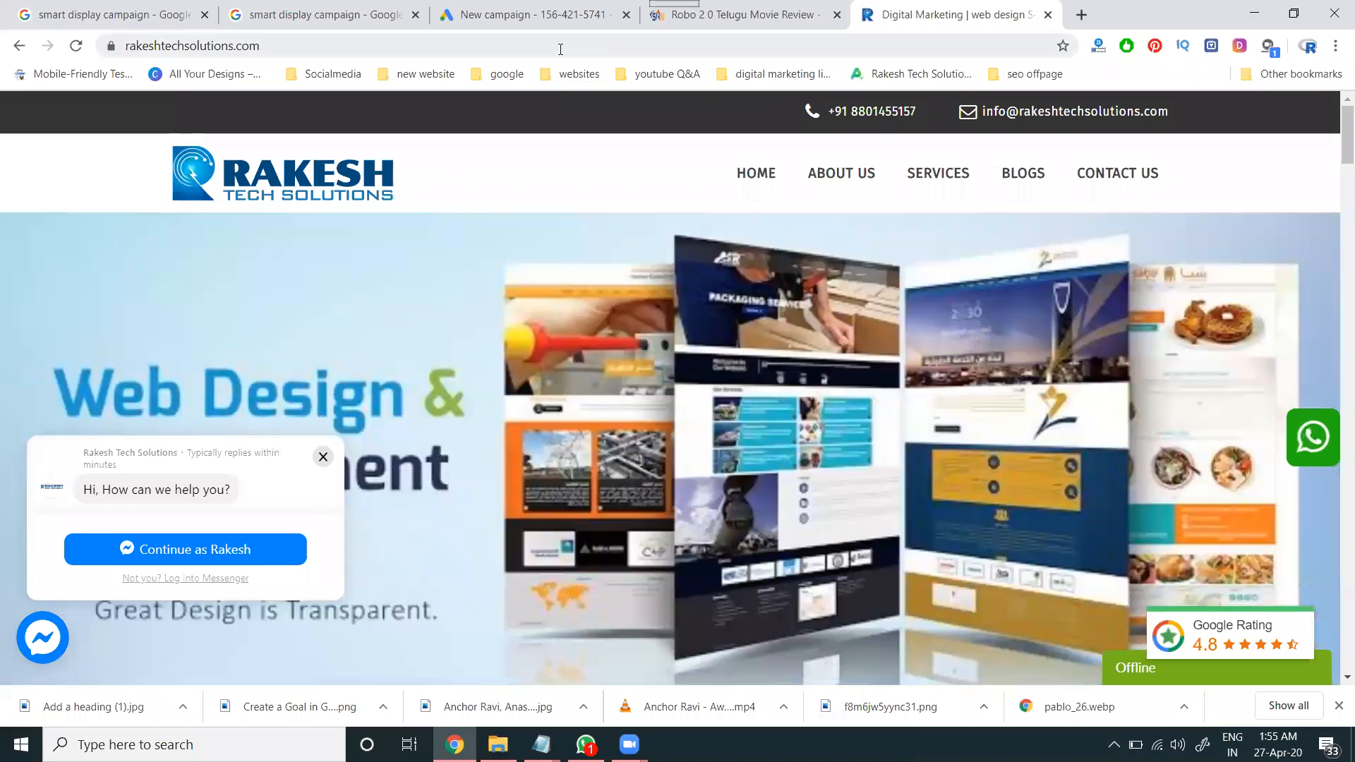
key("ctrl+a")
key("ctrl+c")
left_click(537, 15)
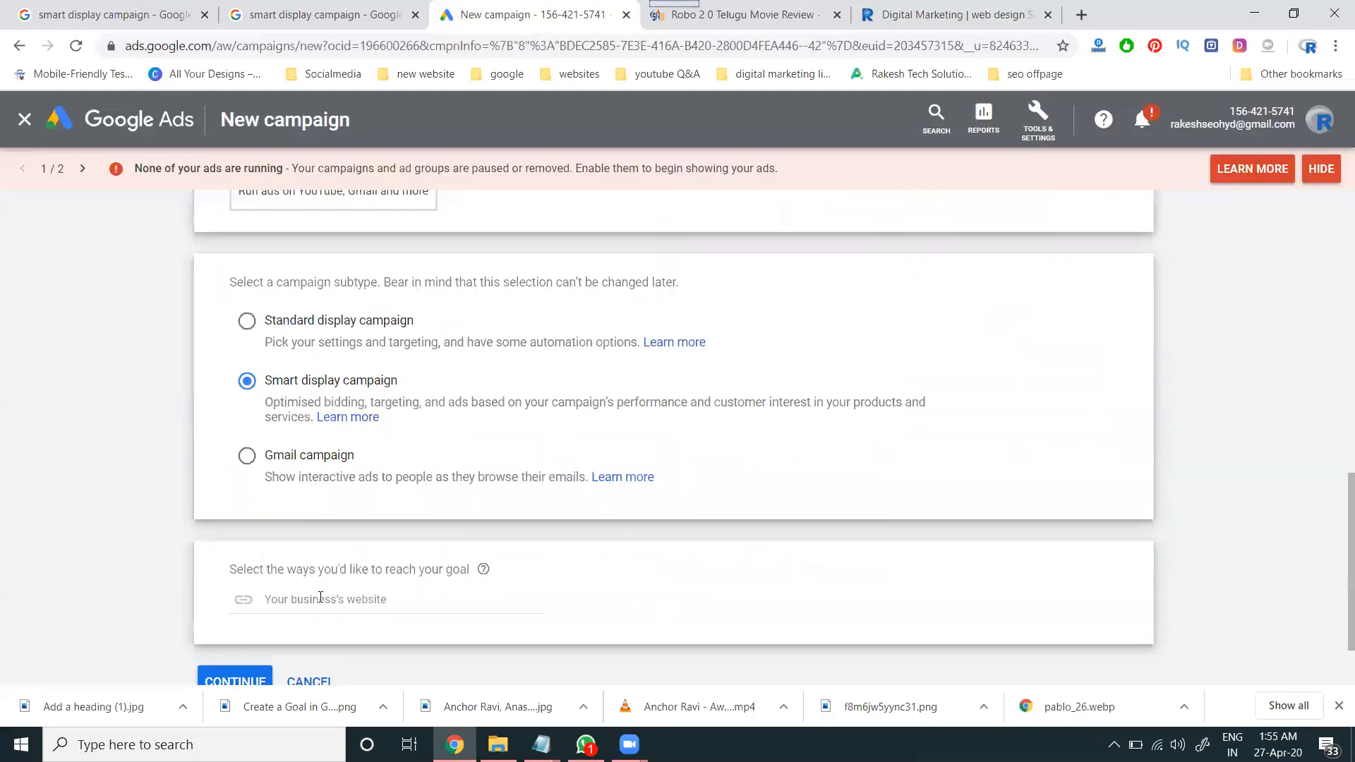
key("ctrl+v")
scroll(260, 558, "down", 1)
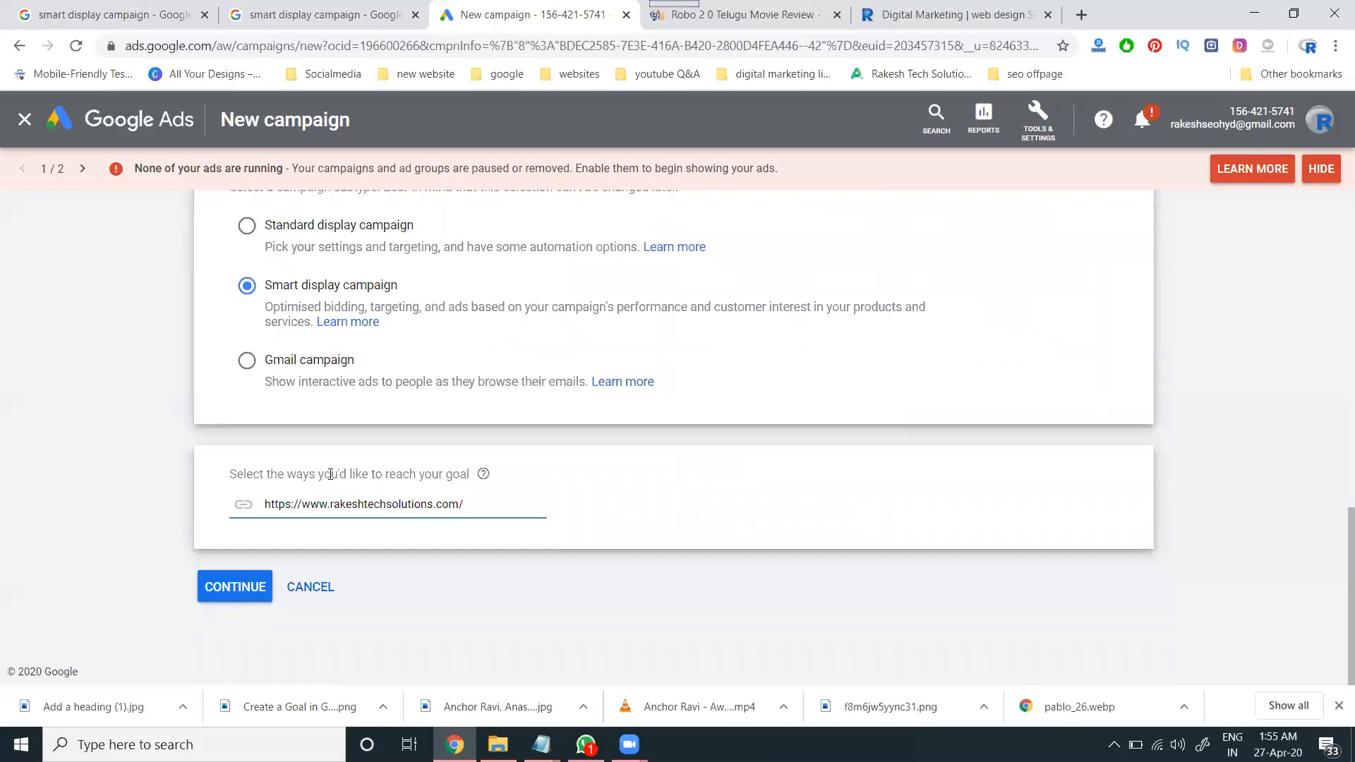
left_click(244, 586)
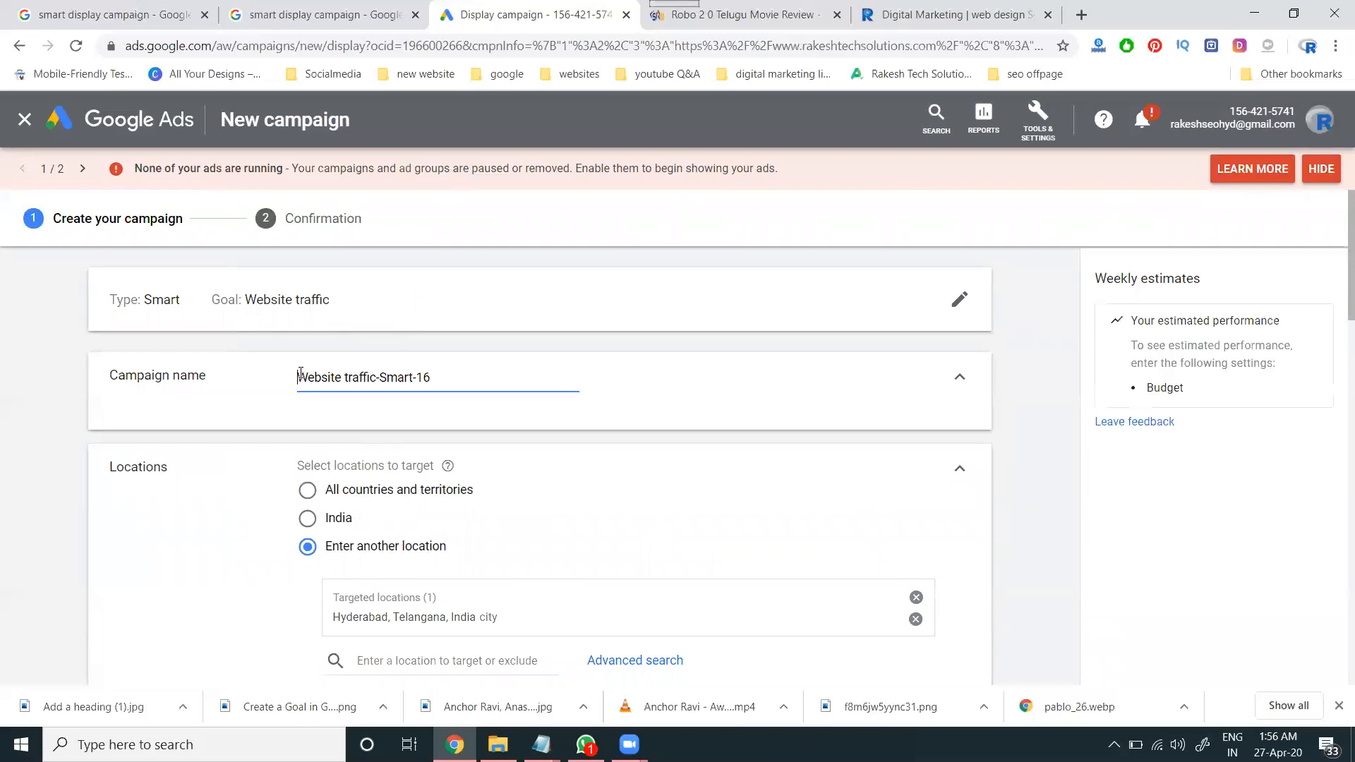
Step: Add the prefix "RTS" to the start of the campaign name
type("RTS")
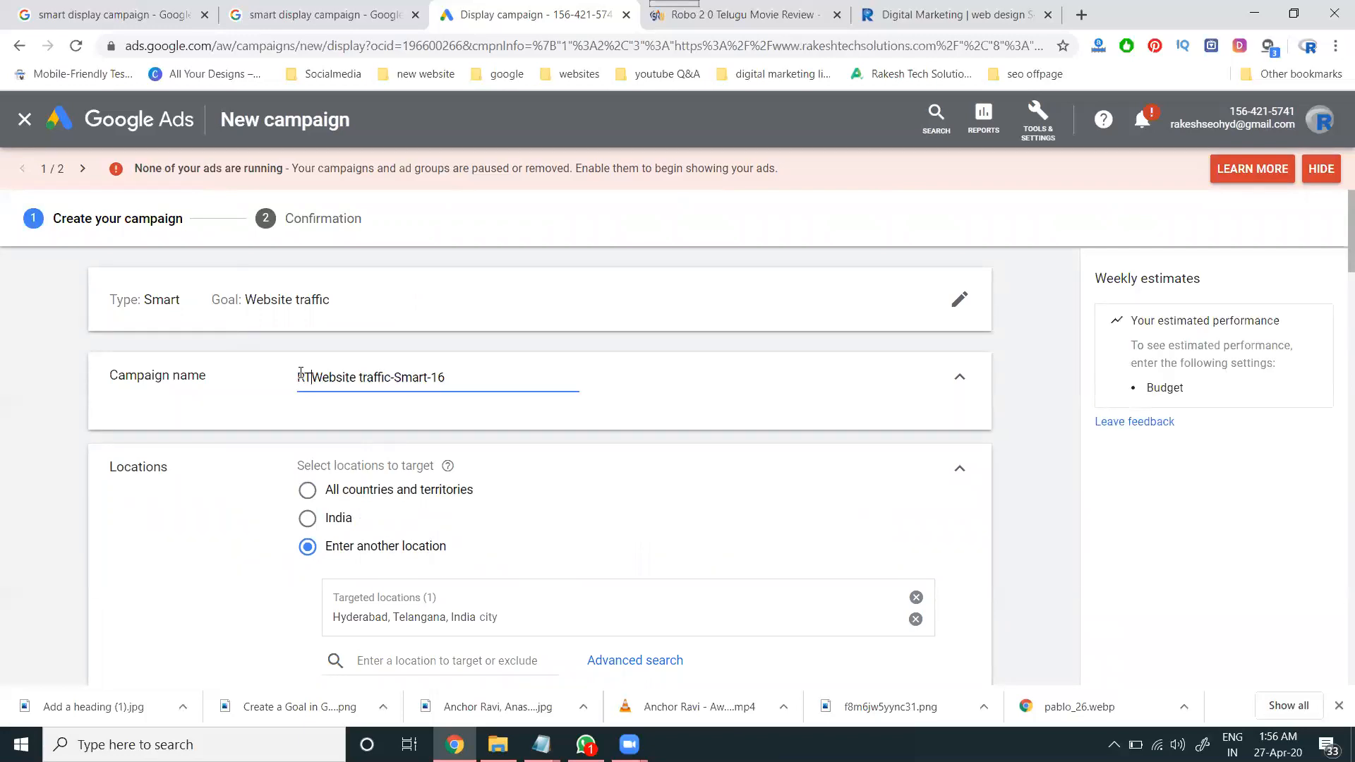
scroll(303, 391, "down", 3)
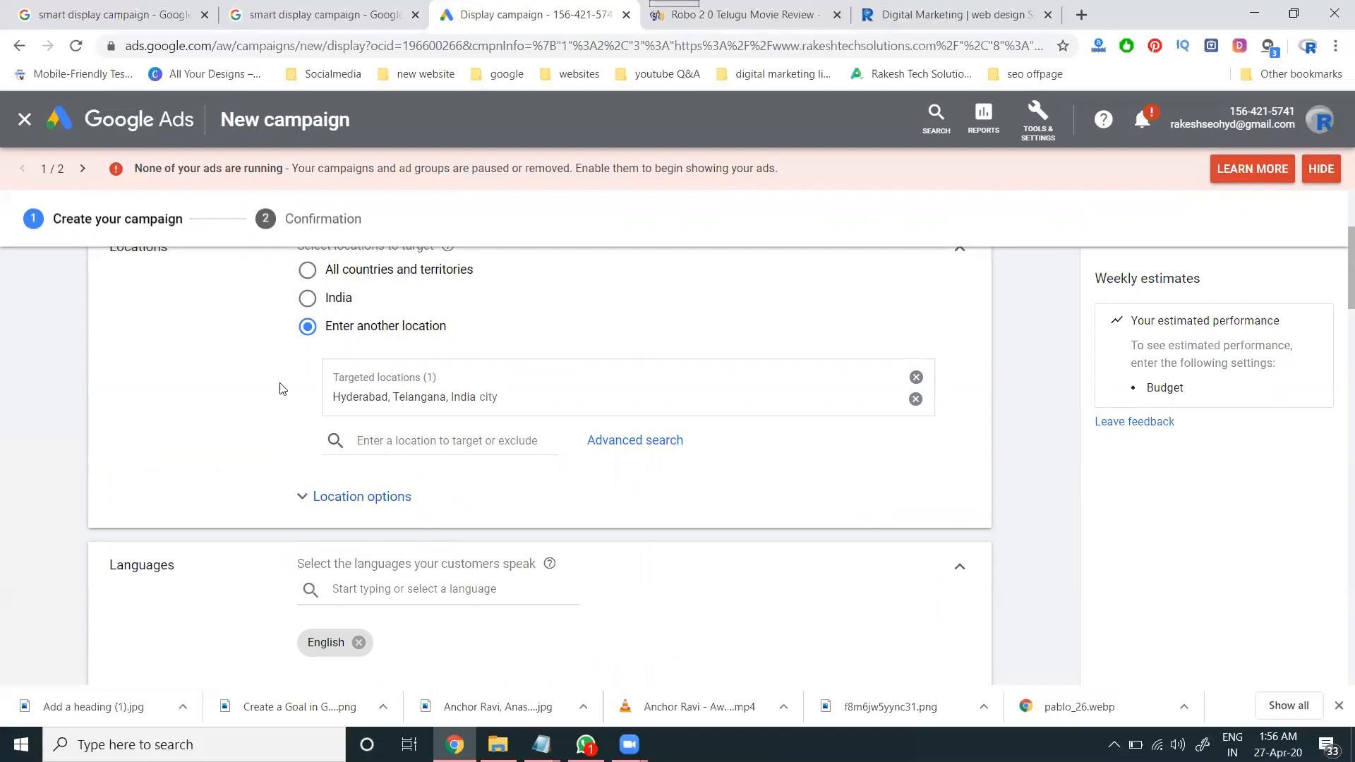
Step: Try Conversion value as the campaign's bidding focus and set the focus back to Conversions
scroll(288, 389, "down", 2)
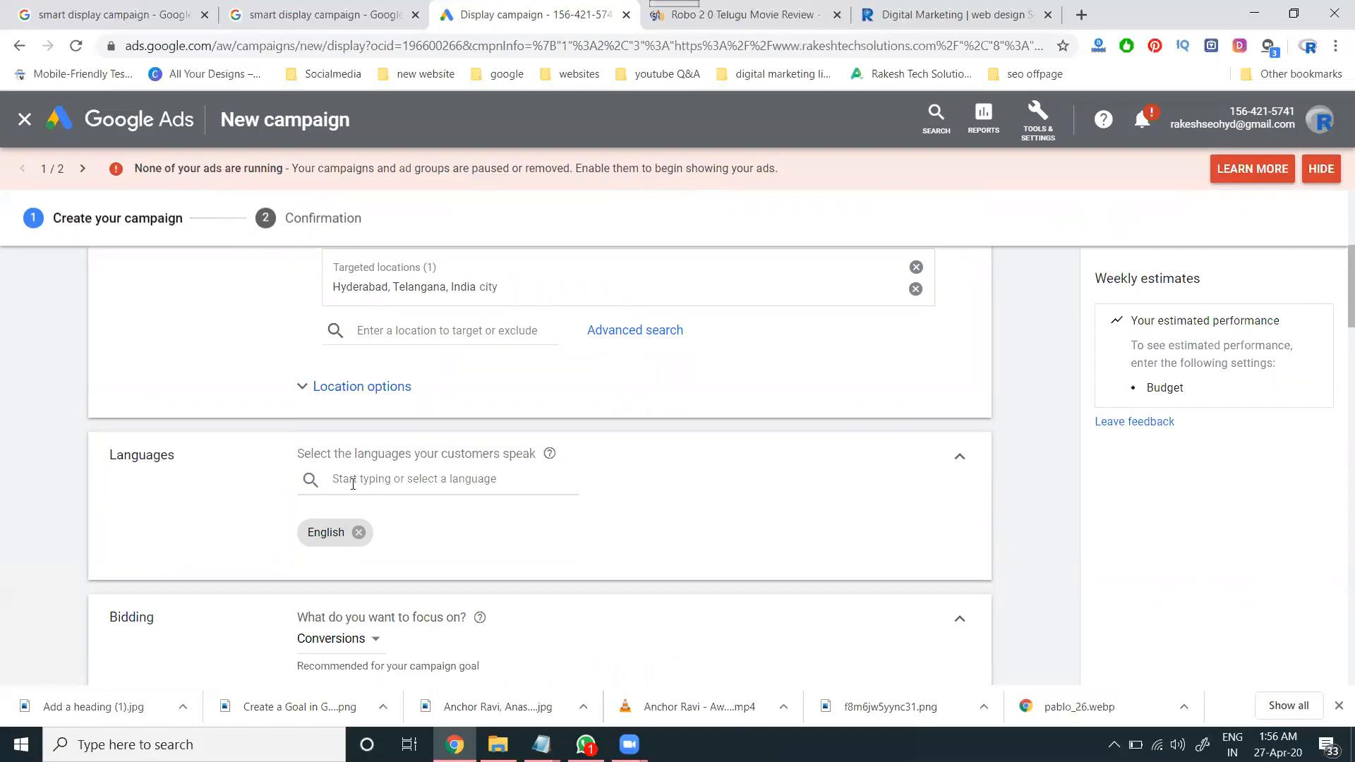
scroll(348, 480, "down", 4)
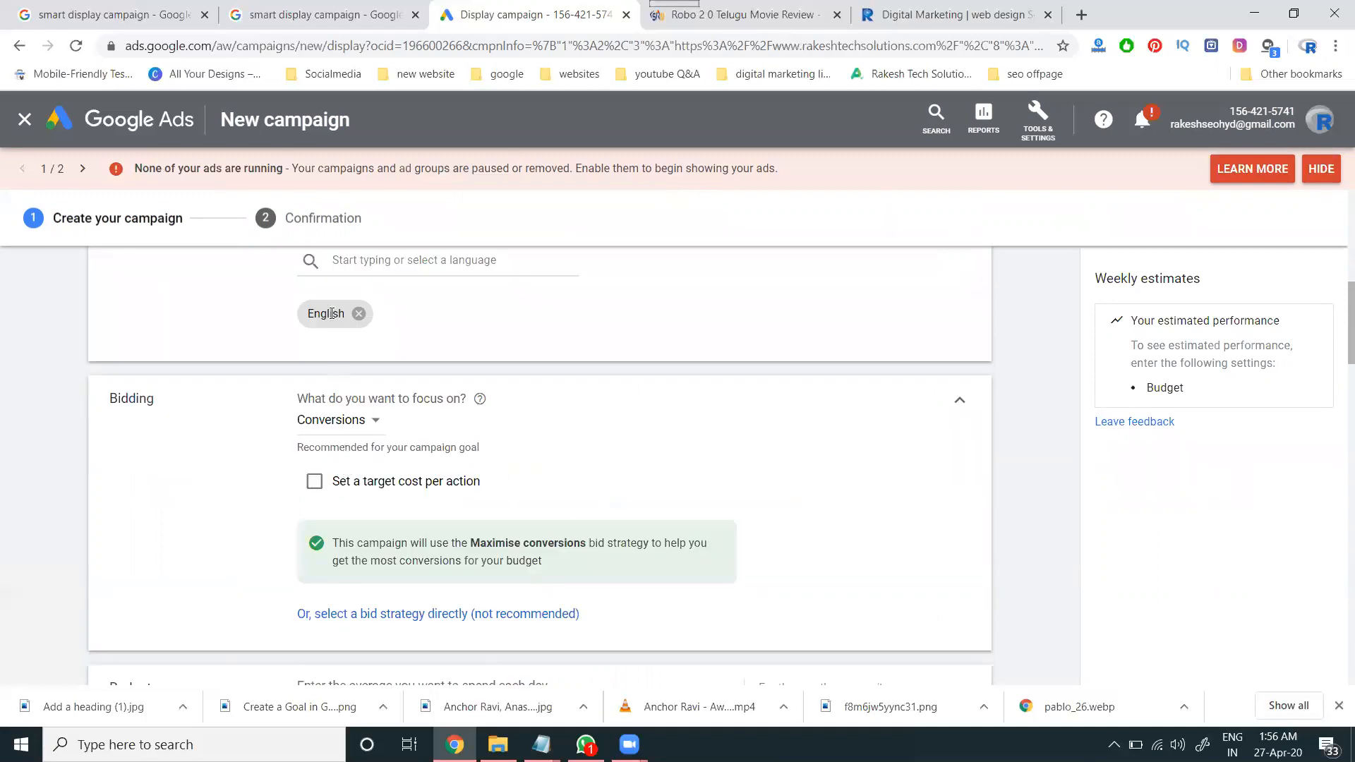
left_click(321, 422)
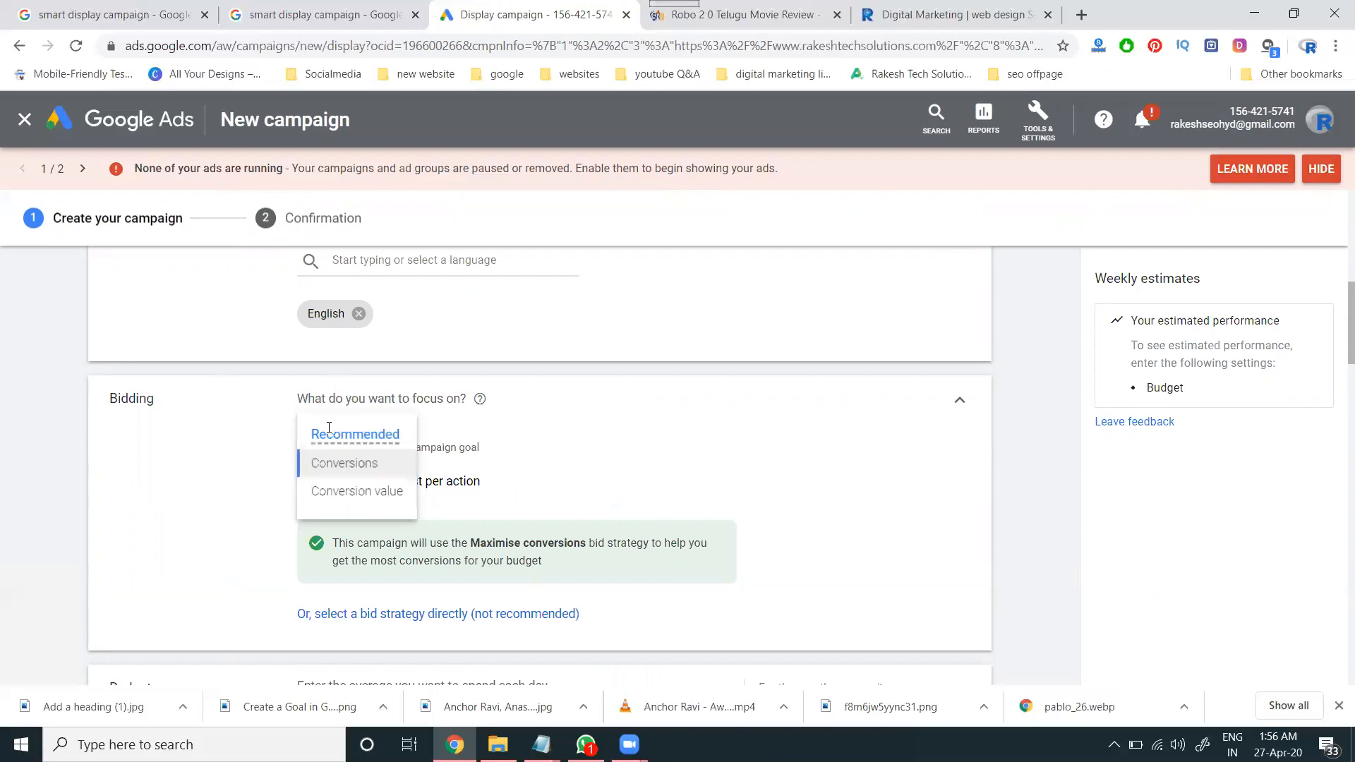
left_click(339, 492)
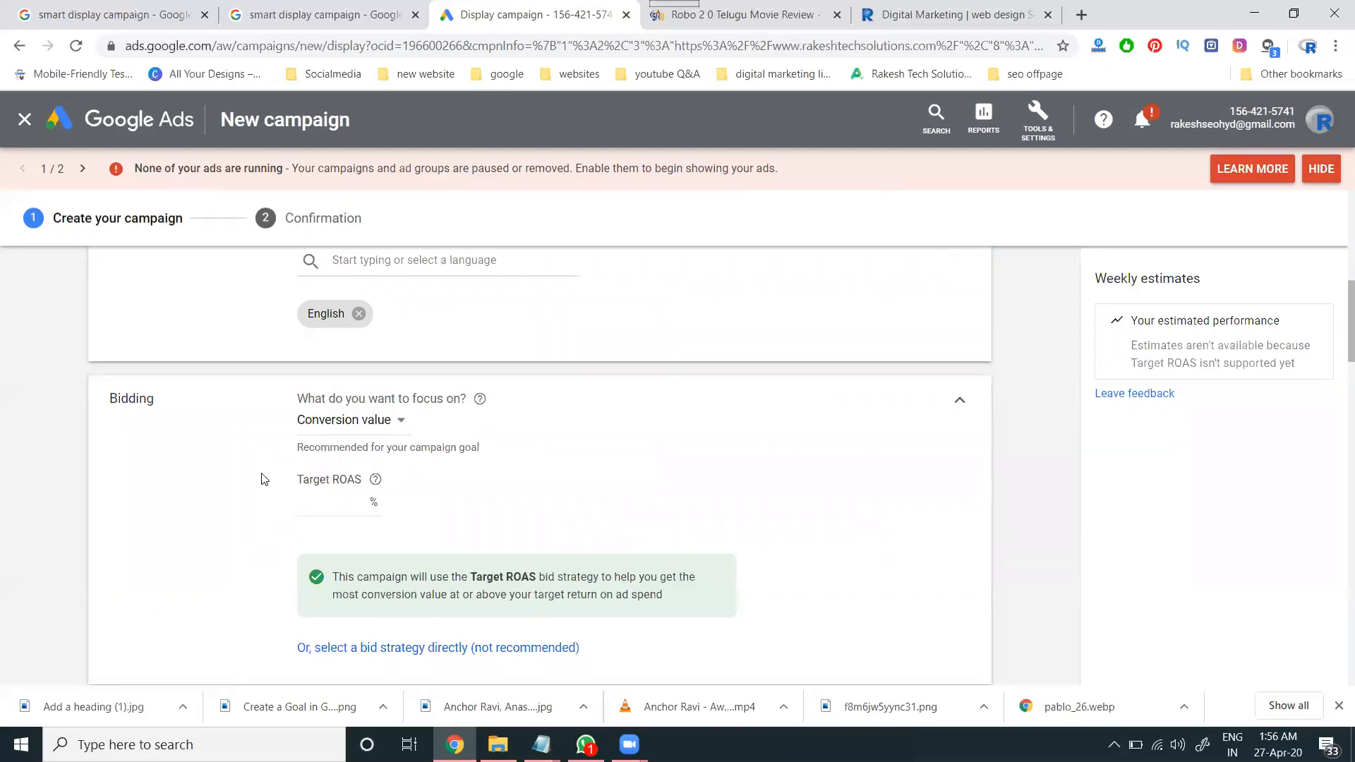
left_click(324, 423)
left_click(332, 467)
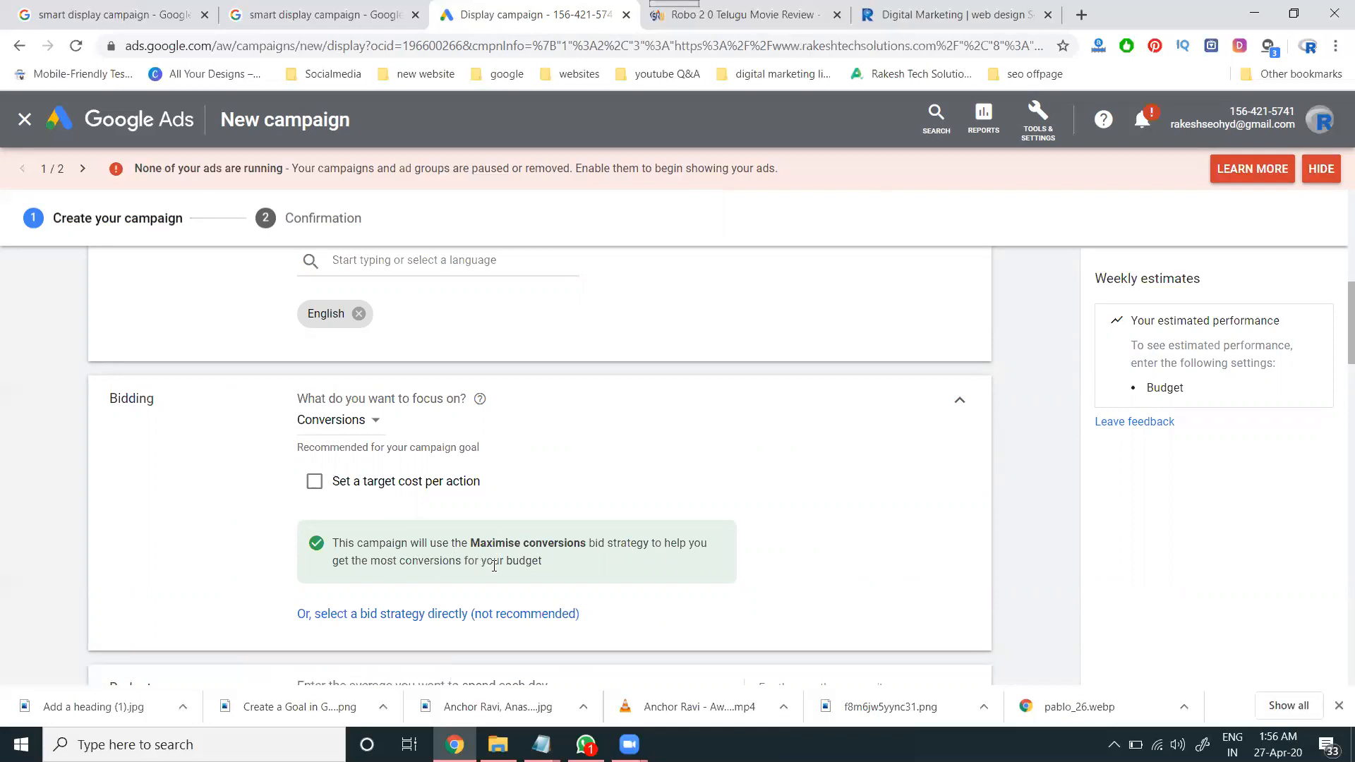
Step: View the display ads on the Robo 2.0 movie review page and set the campaign's average daily budget to ₹1000
left_click(713, 16)
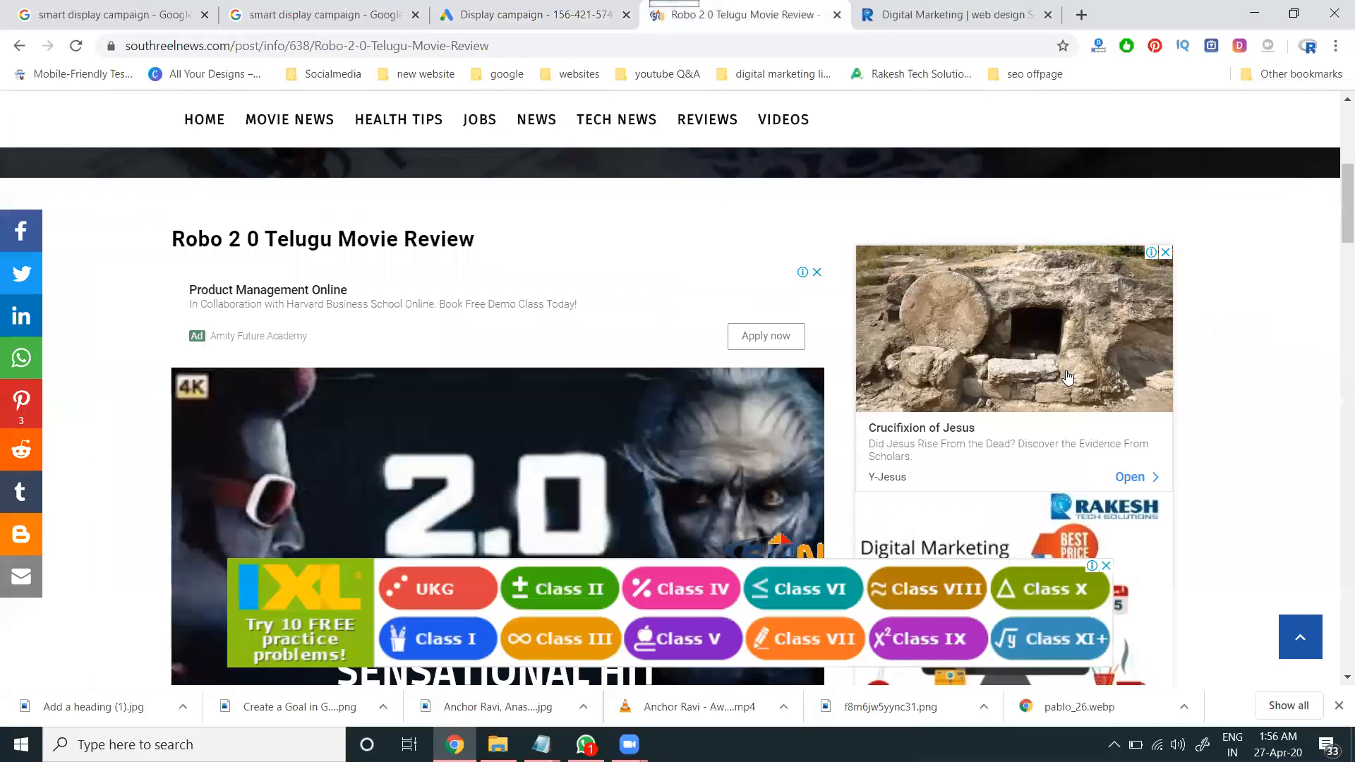
left_click(522, 11)
scroll(475, 396, "down", 5)
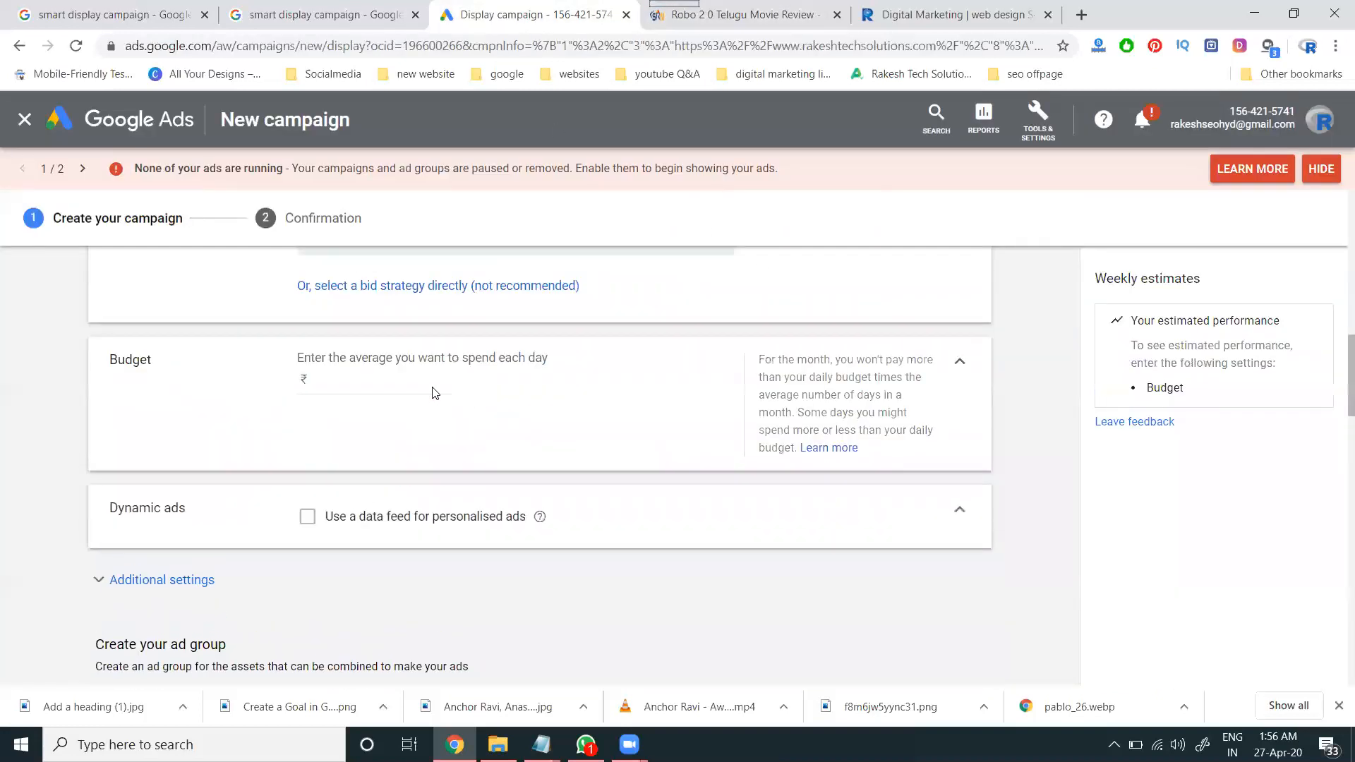
left_click(380, 376)
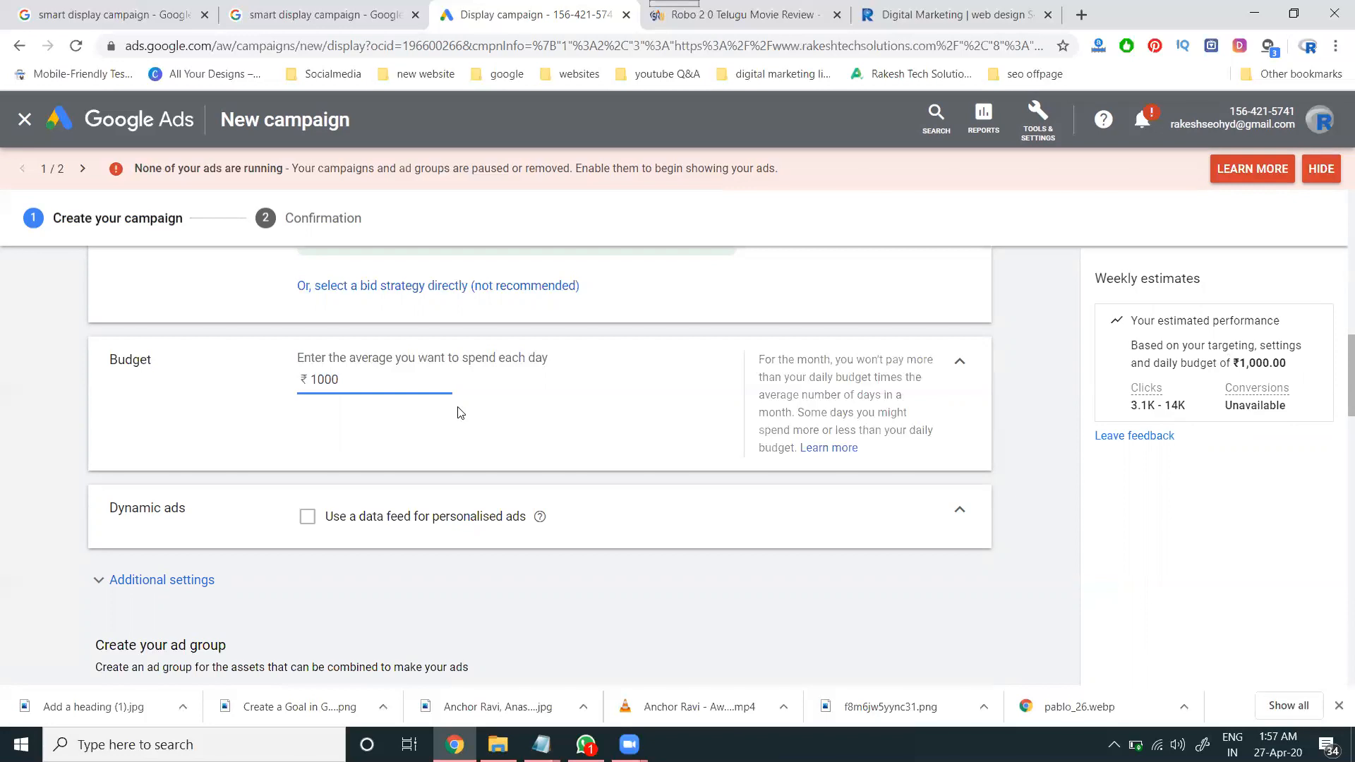
Step: Try the data feed for personalised ads, look through its business types and turn the data feed off again
scroll(323, 433, "down", 2)
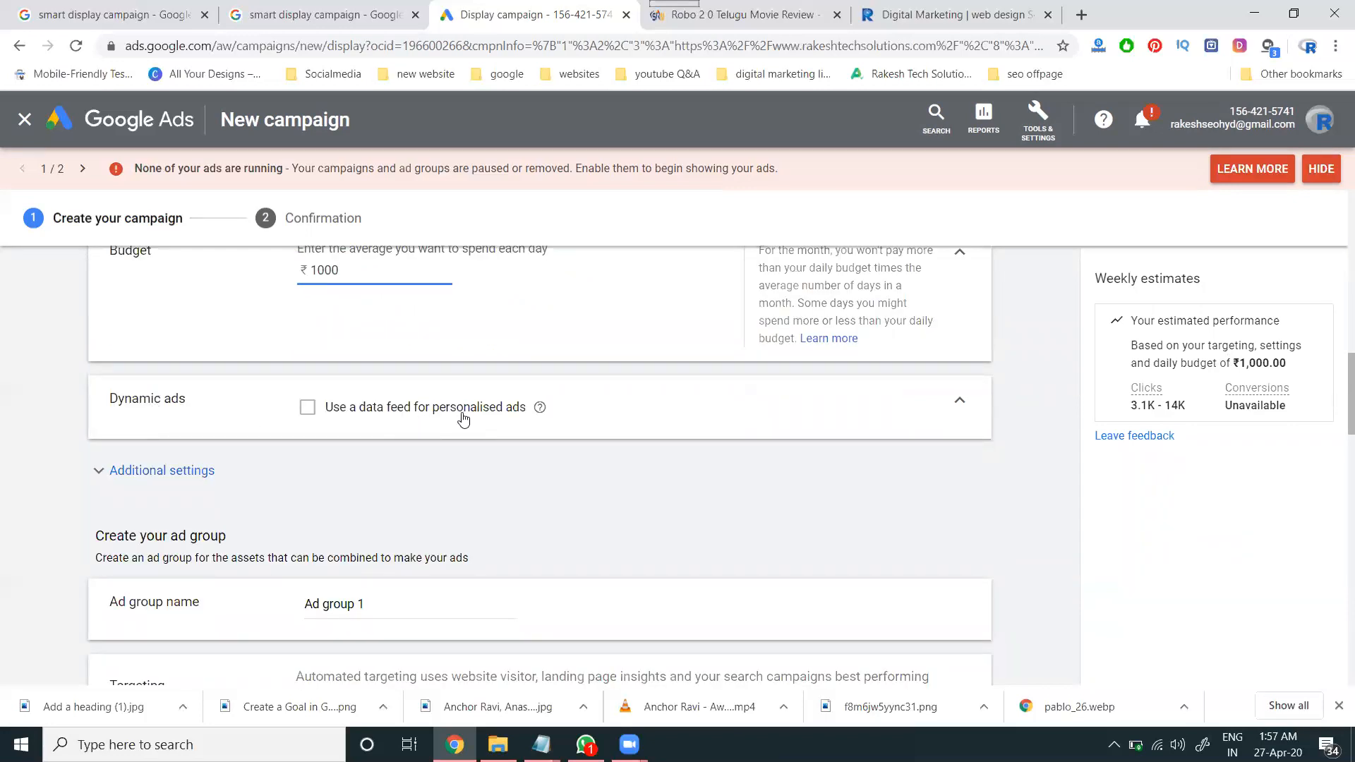
left_click(351, 419)
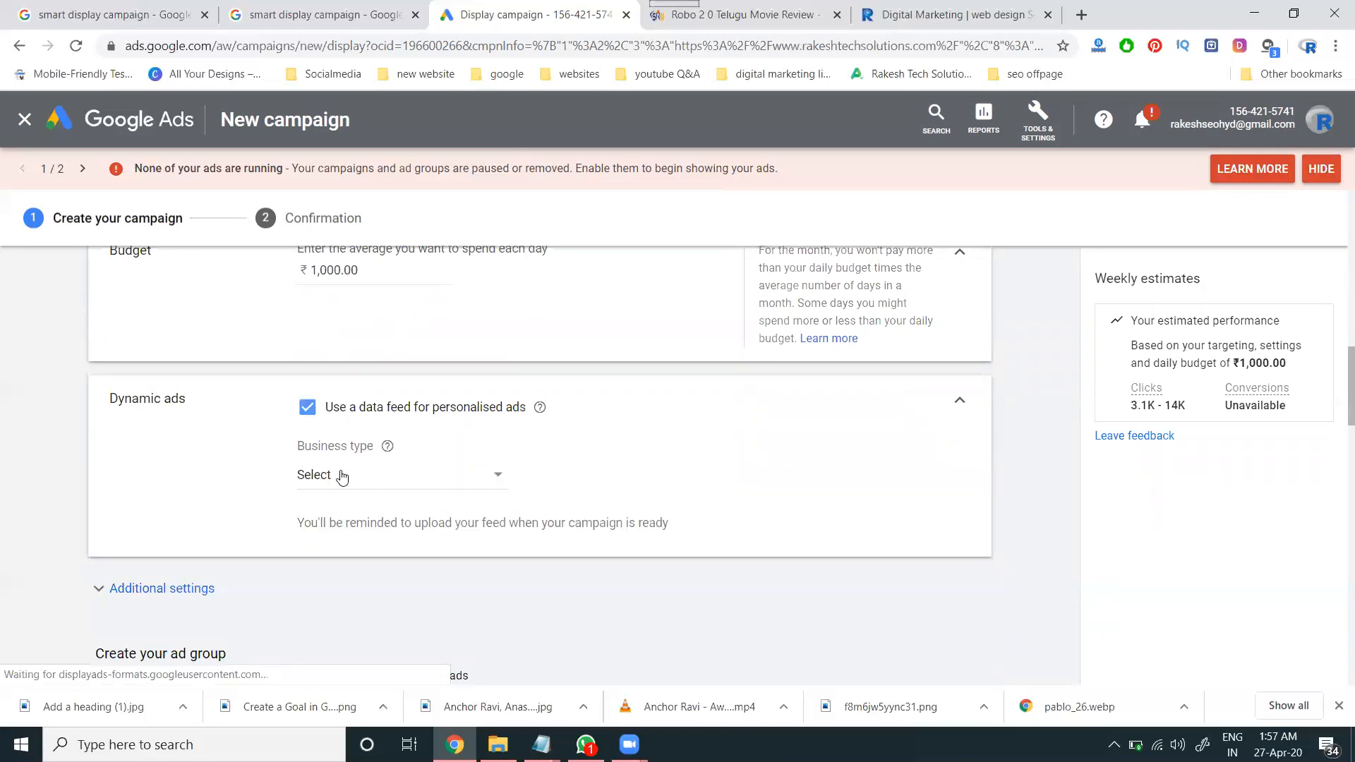
left_click(342, 476)
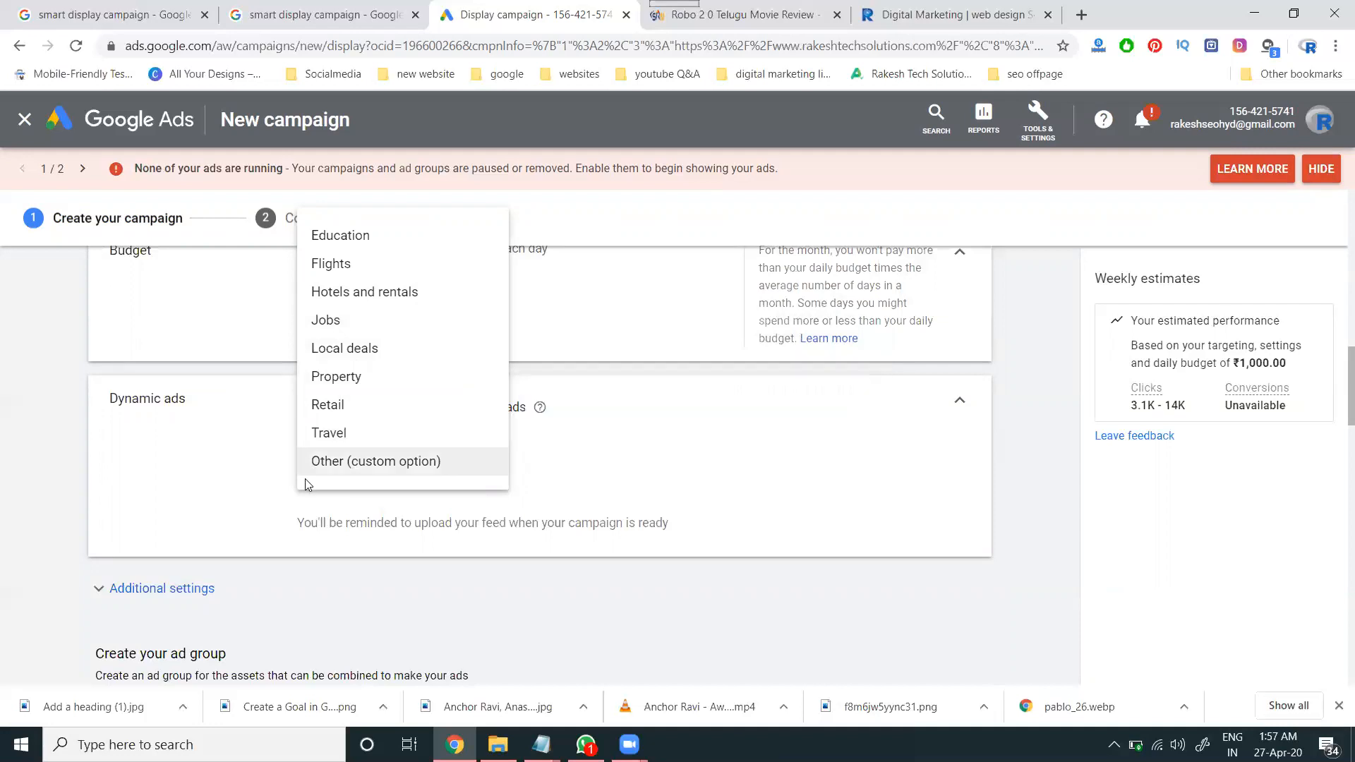
left_click(236, 496)
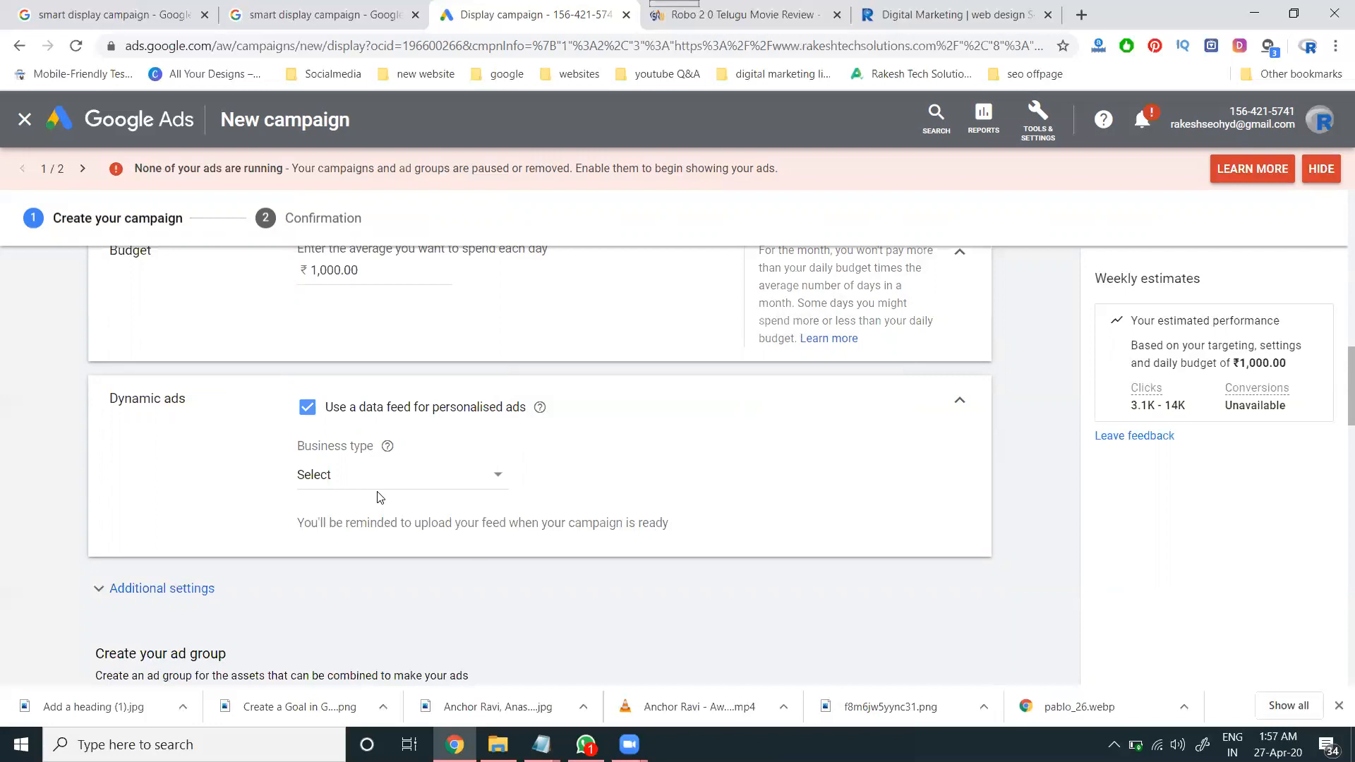
left_click(307, 411)
Step: Add the prefix "RTS" to the start of the ad group name and return from the PowerPoint slide to the campaign form
scroll(71, 425, "down", 4)
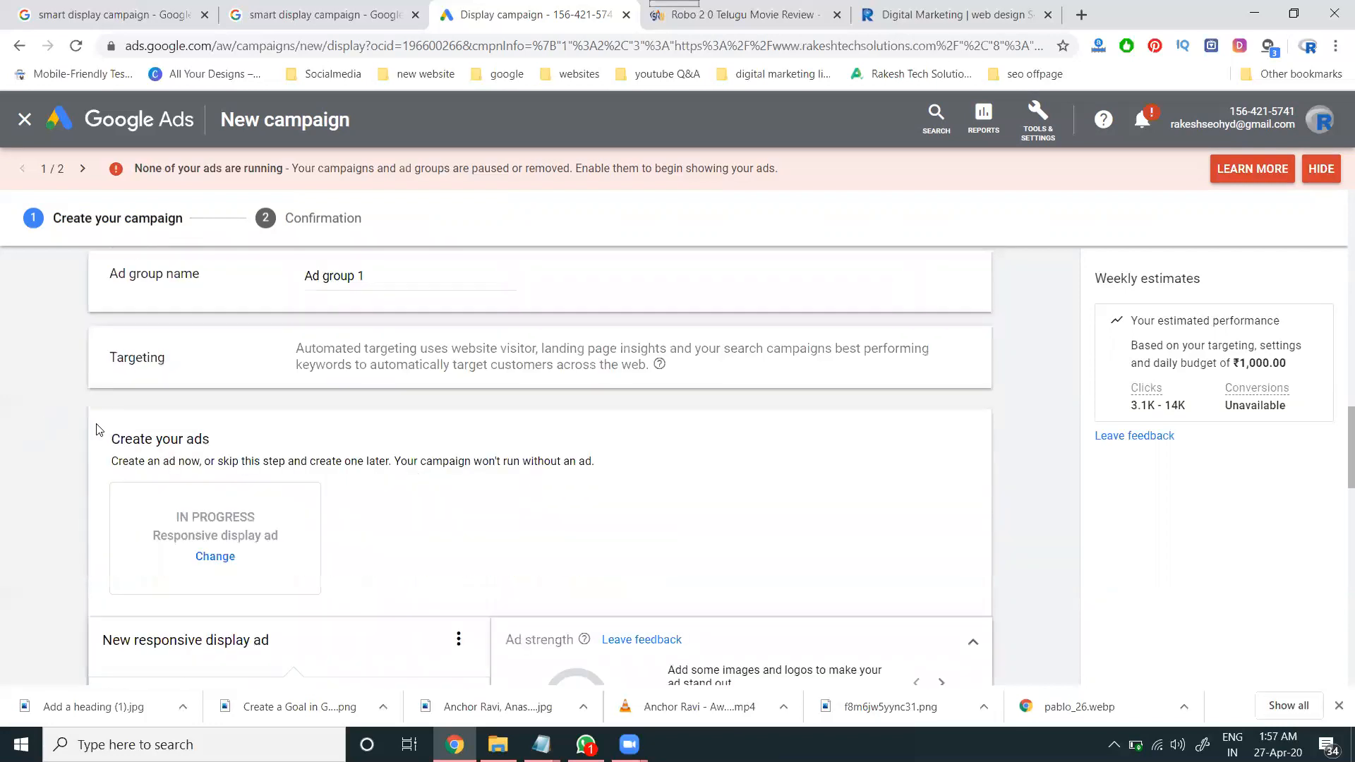
left_click(307, 274)
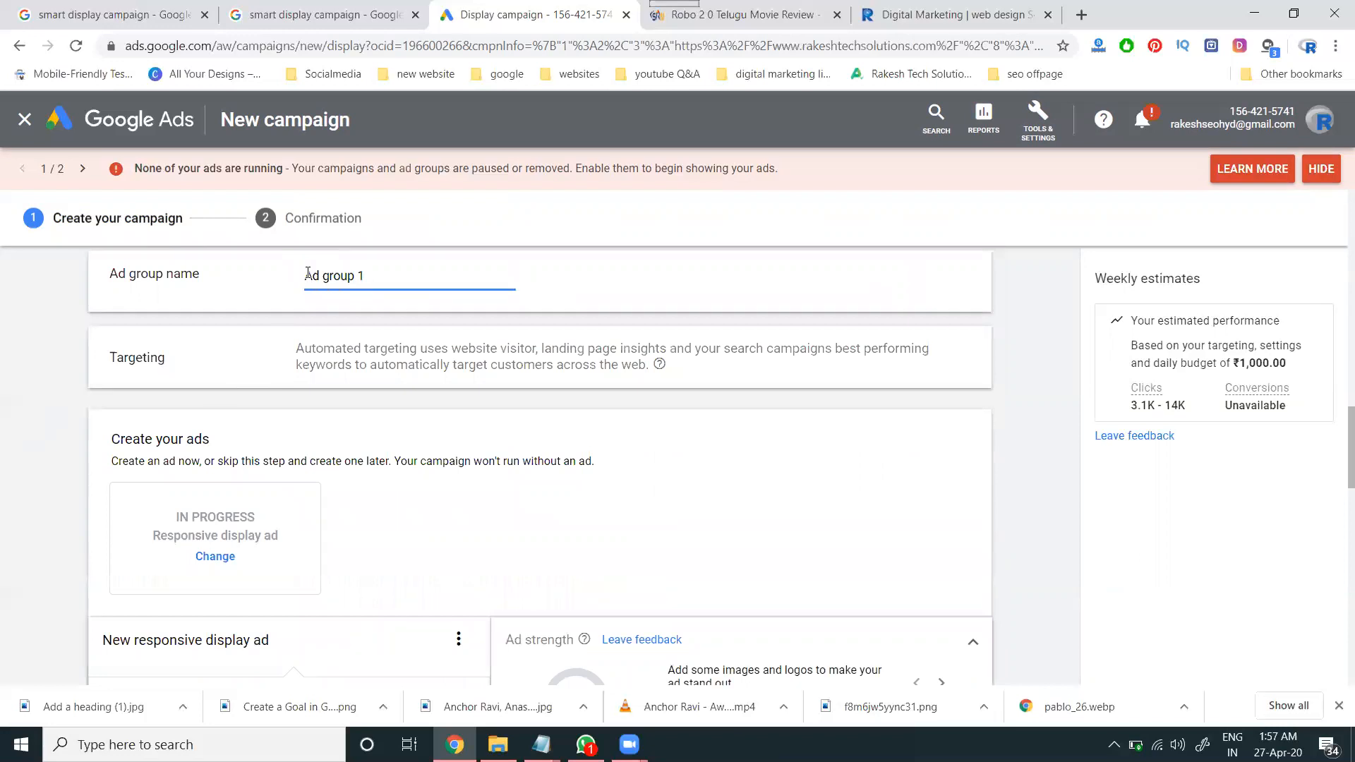
type("d")
key("BackSpace")
type("RTS")
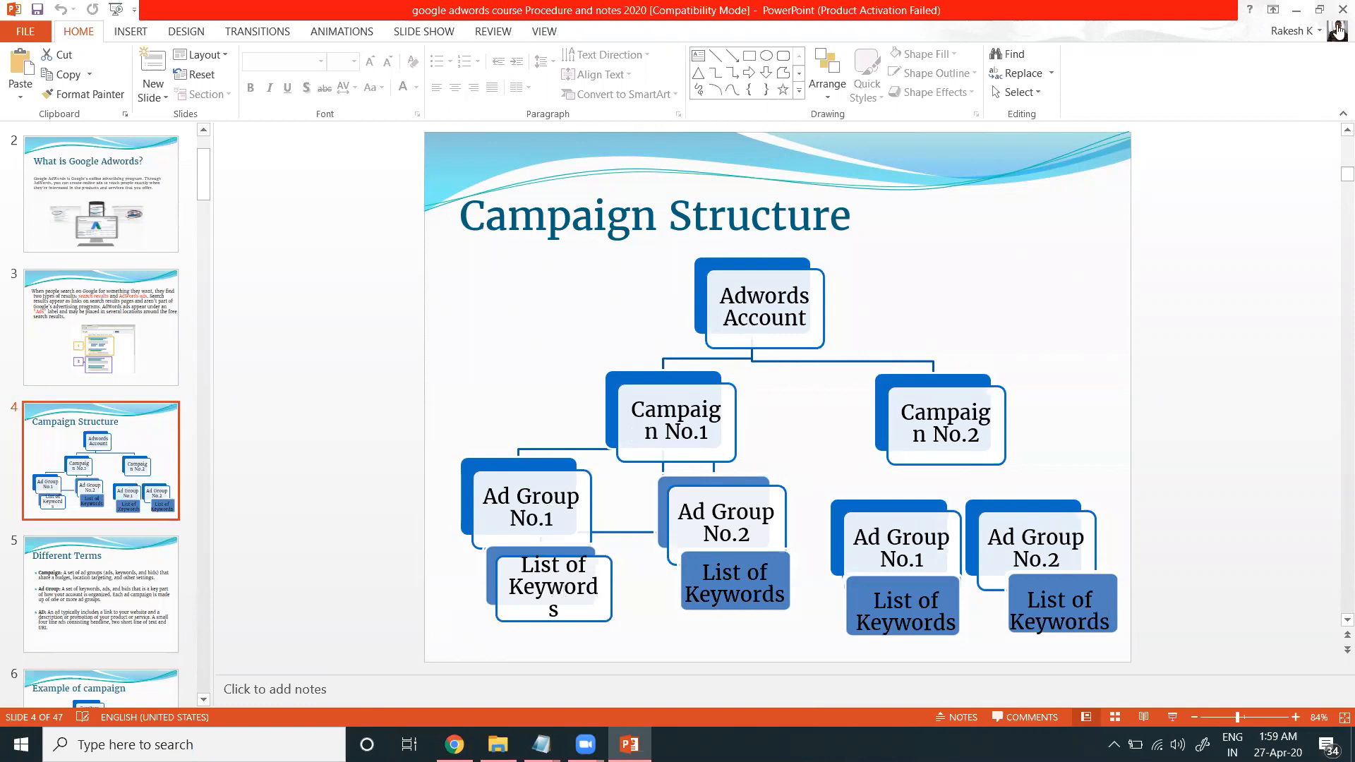
left_click(1297, 10)
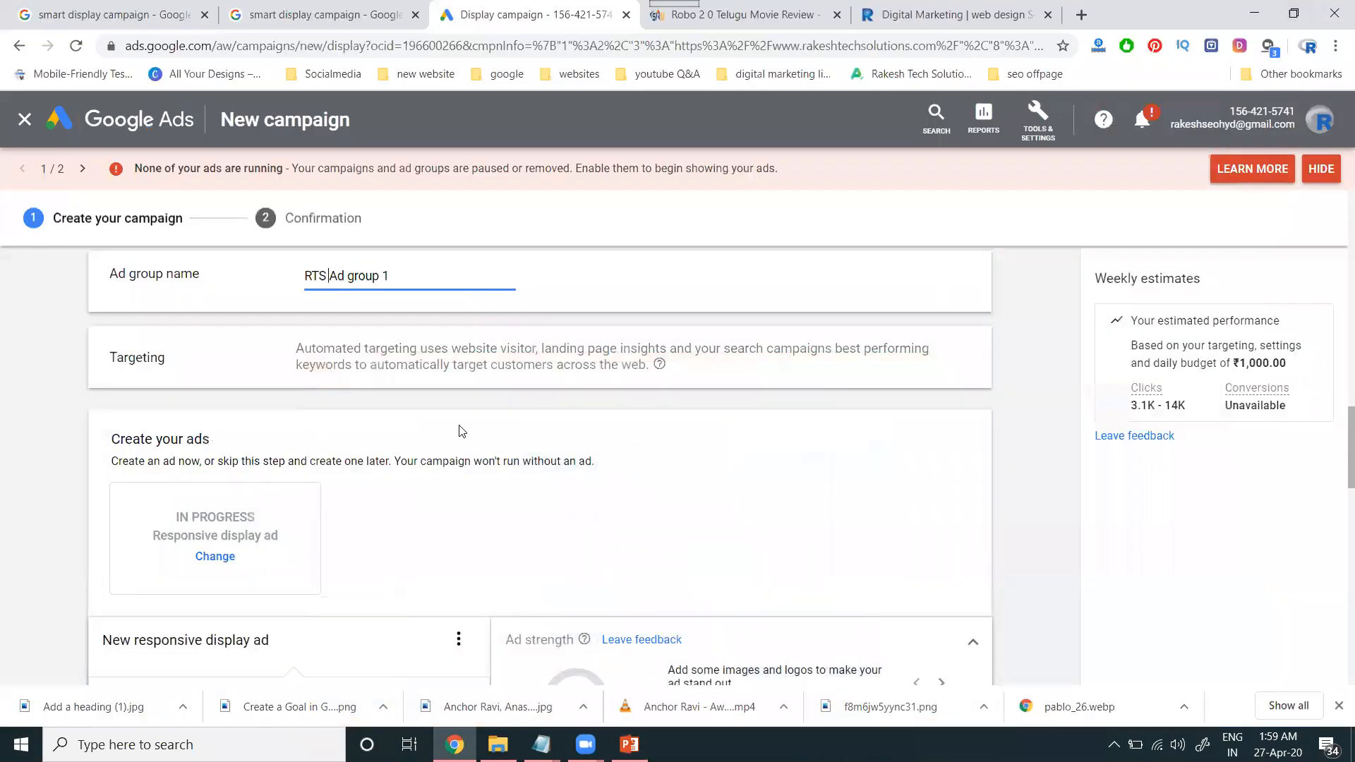
Step: Review the ad creation section and preview the responsive display ad on websites and apps in the Native ads format
scroll(462, 430, "down", 6)
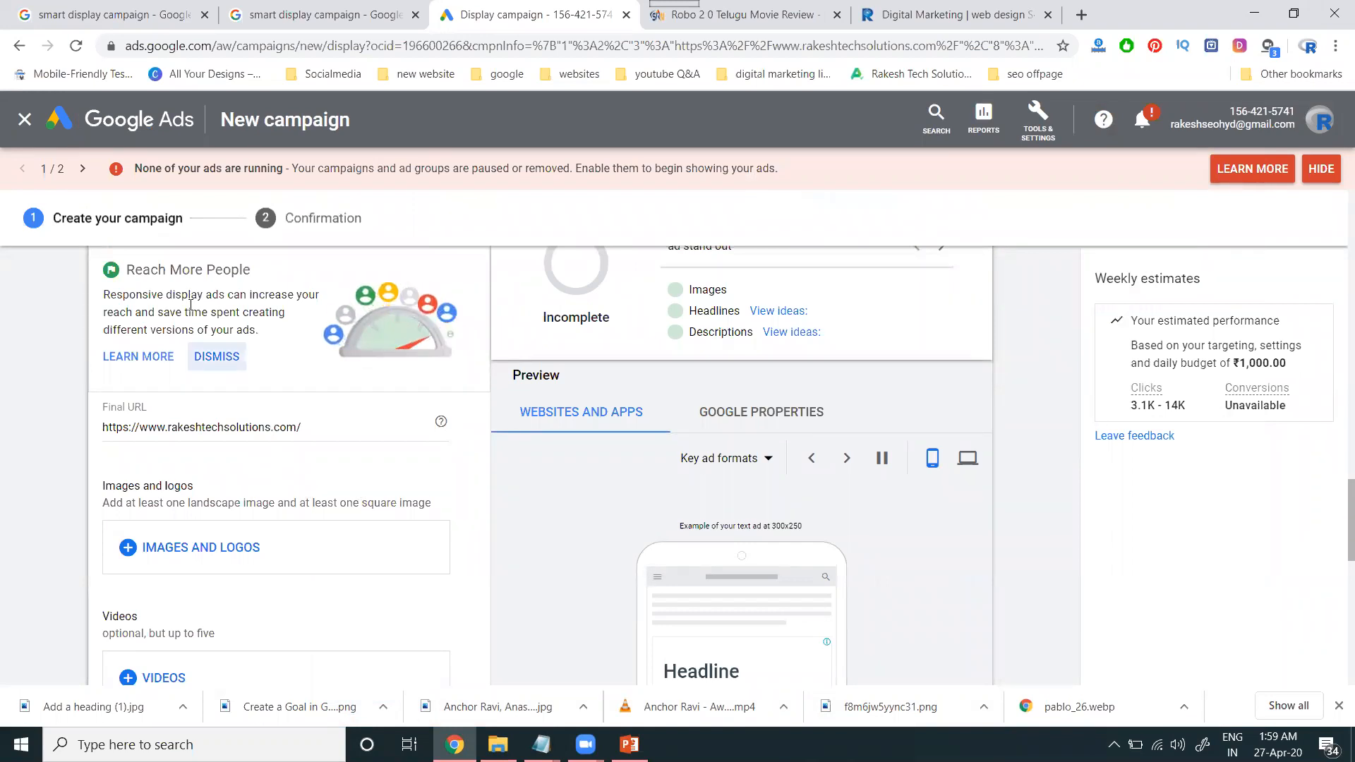
scroll(429, 375, "up", 6)
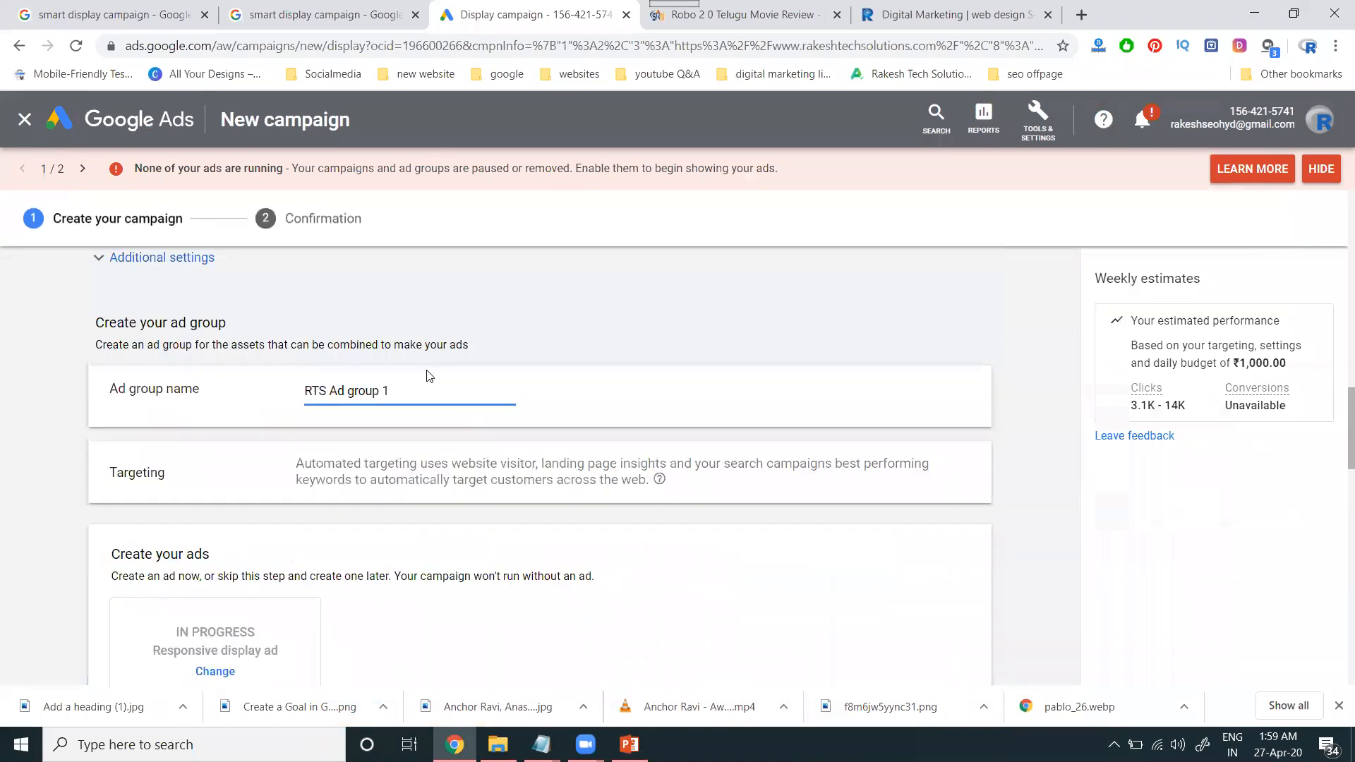
scroll(341, 426, "down", 3)
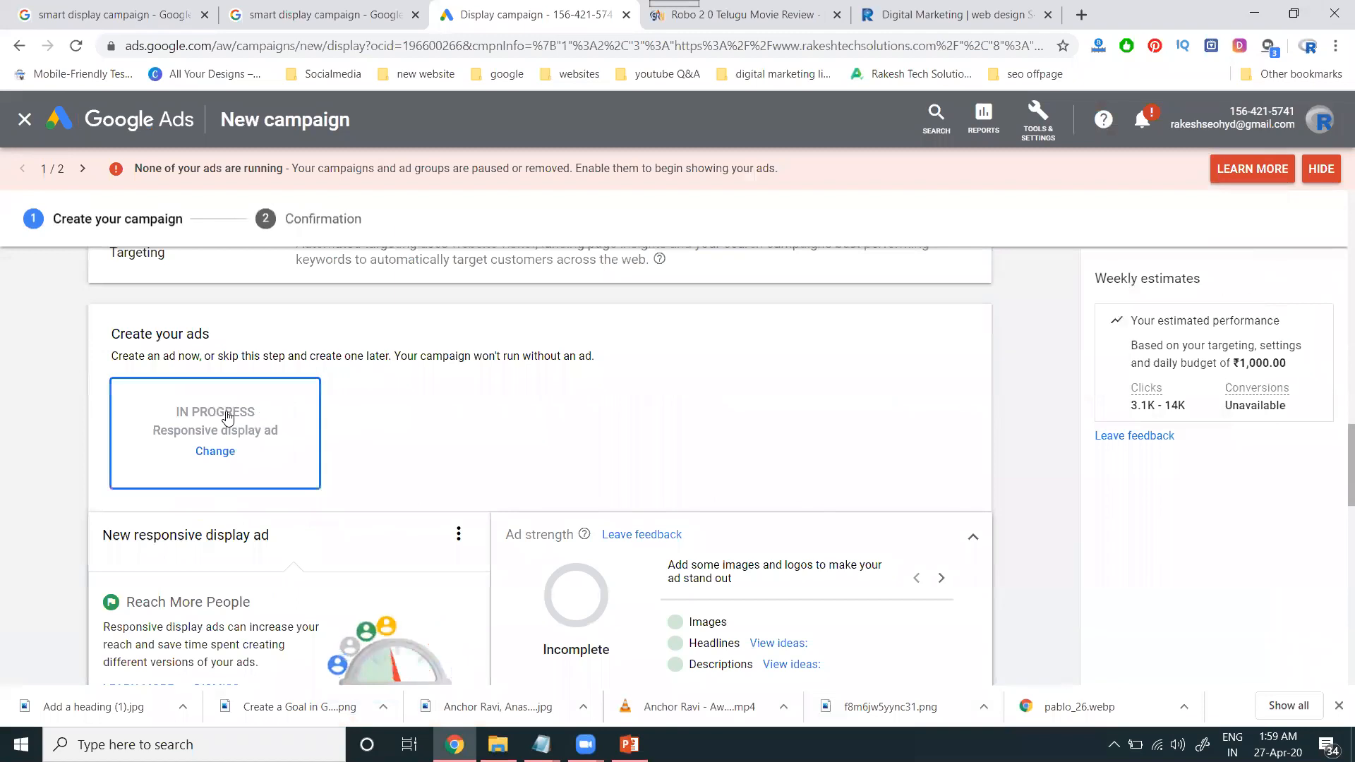
scroll(212, 458, "down", 6)
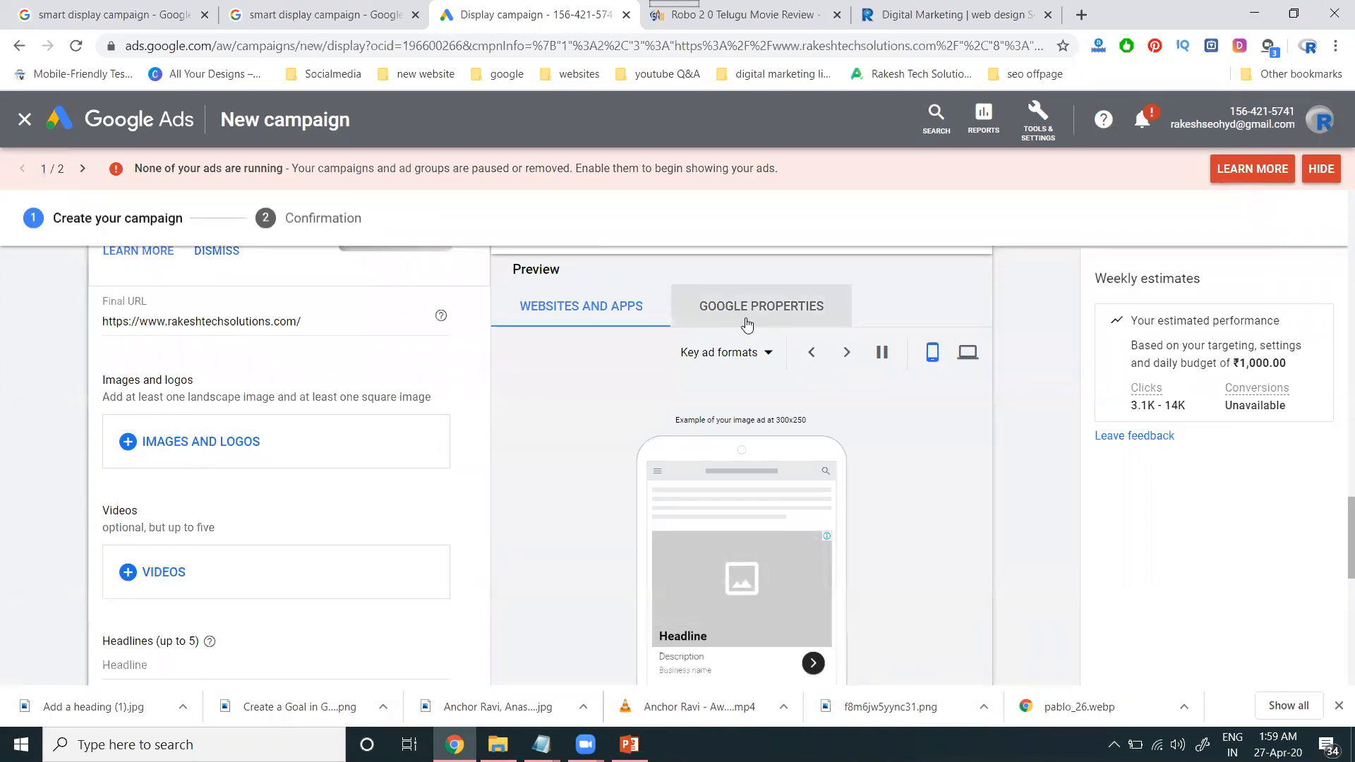
left_click(766, 355)
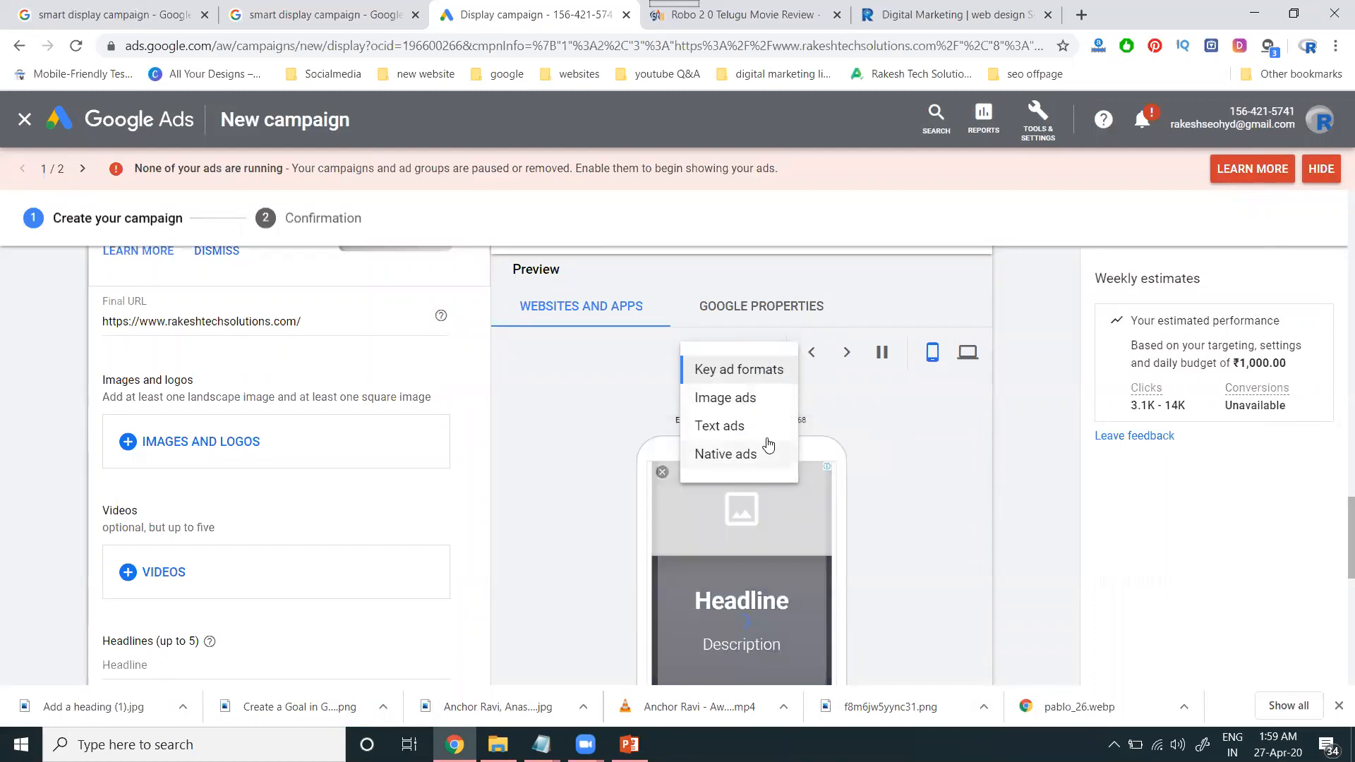
left_click(725, 455)
scroll(778, 468, "down", 2)
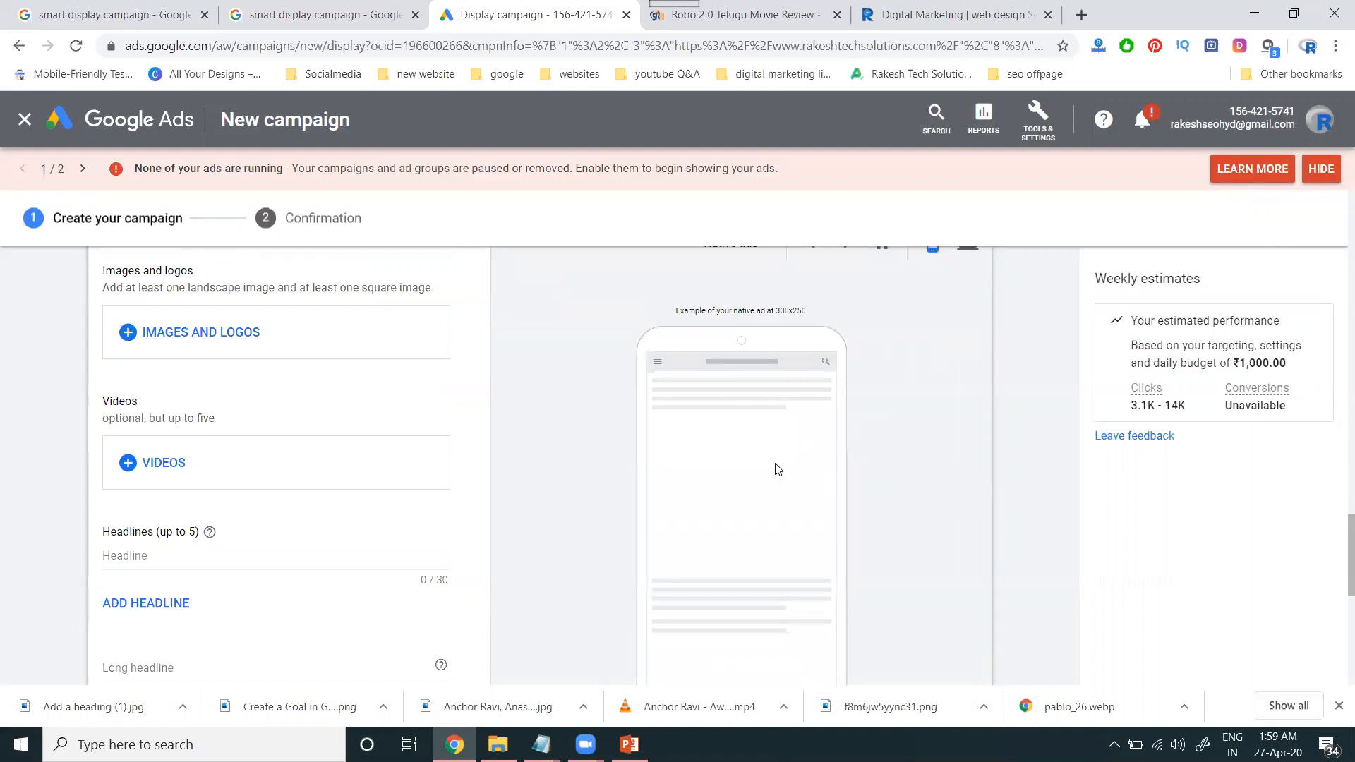
scroll(756, 496, "up", 1)
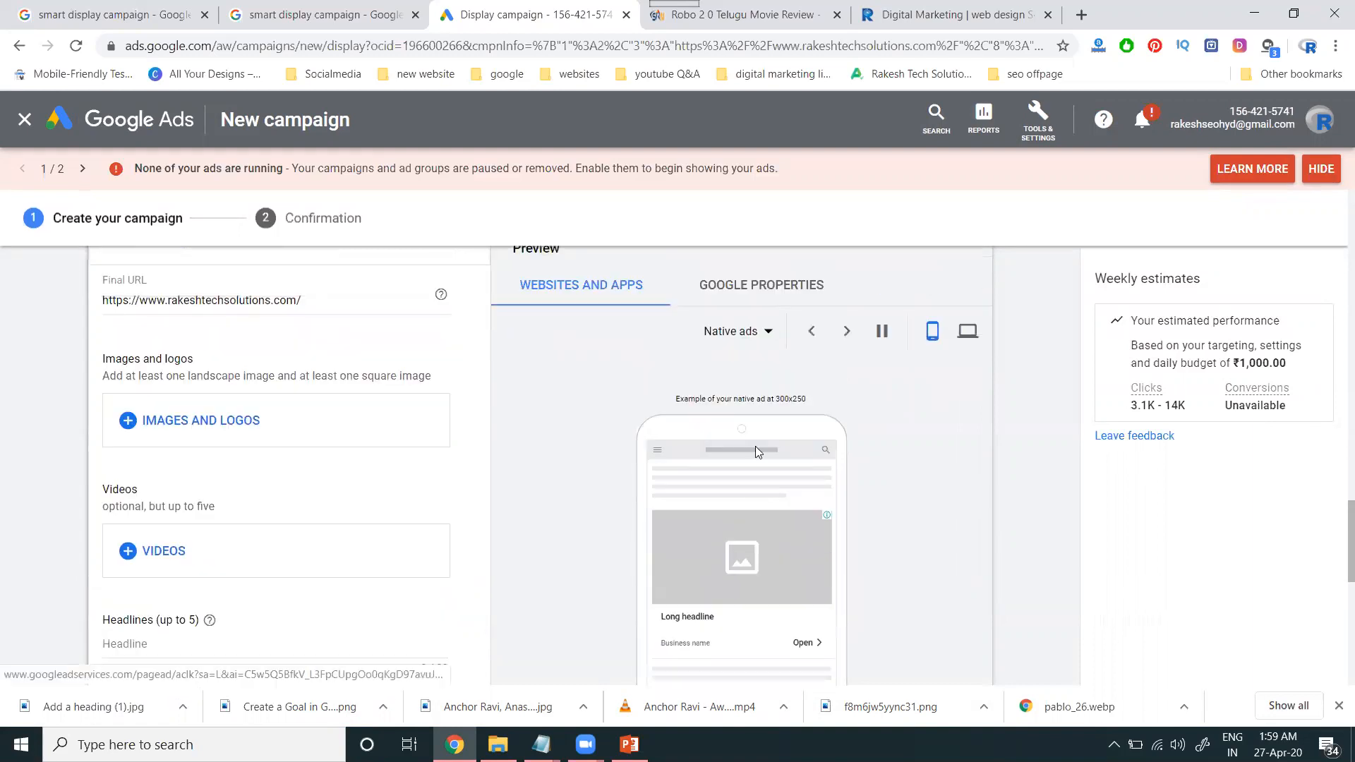
Step: Preview the responsive display ad on websites and apps as Key ad formats, Image ads and Text ads
left_click(763, 342)
left_click(752, 352)
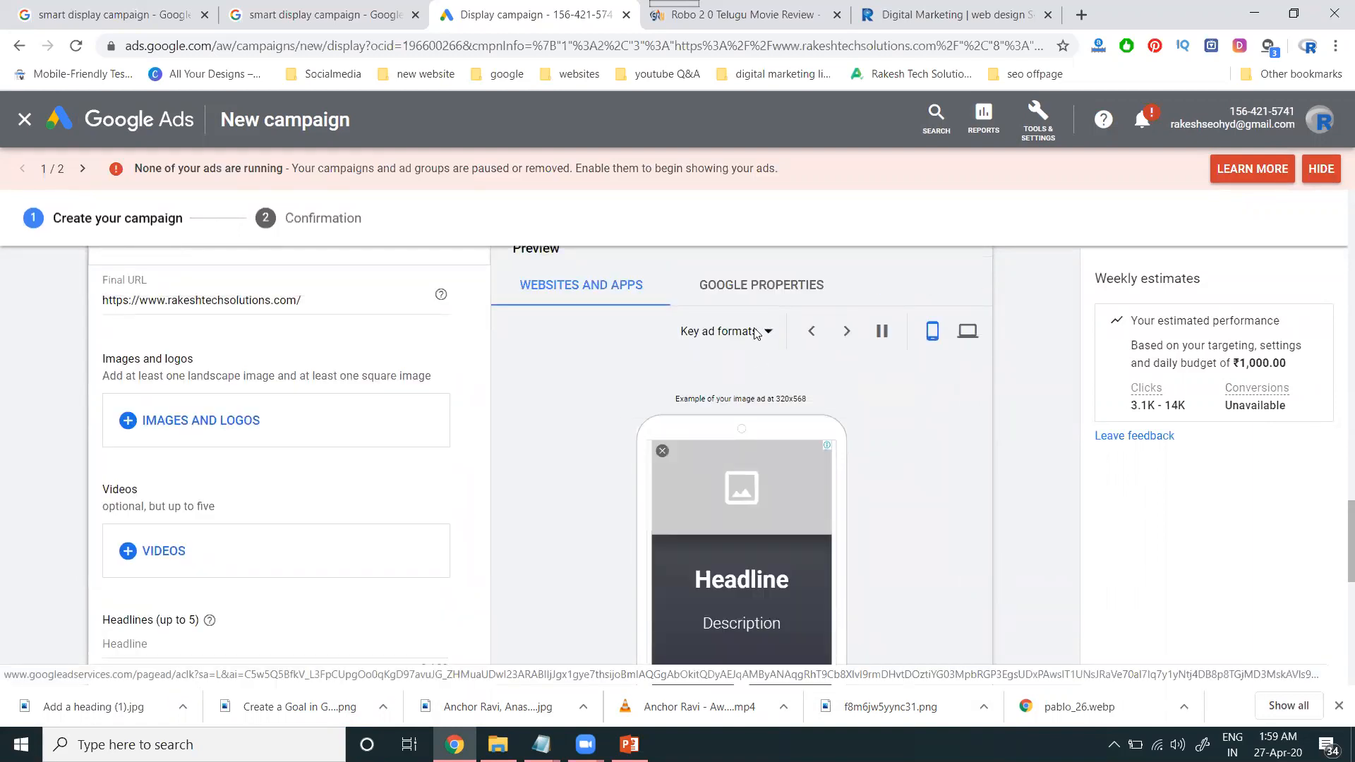
left_click(768, 339)
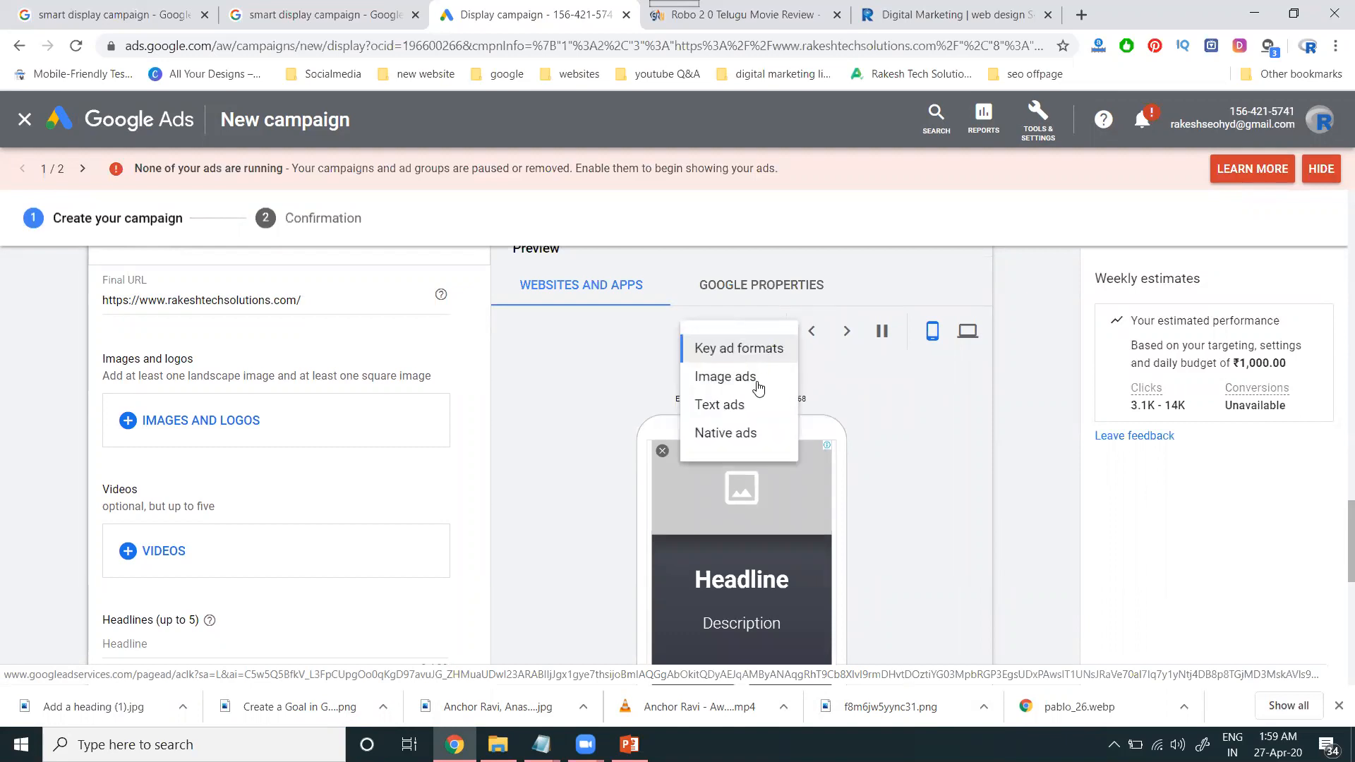
left_click(752, 377)
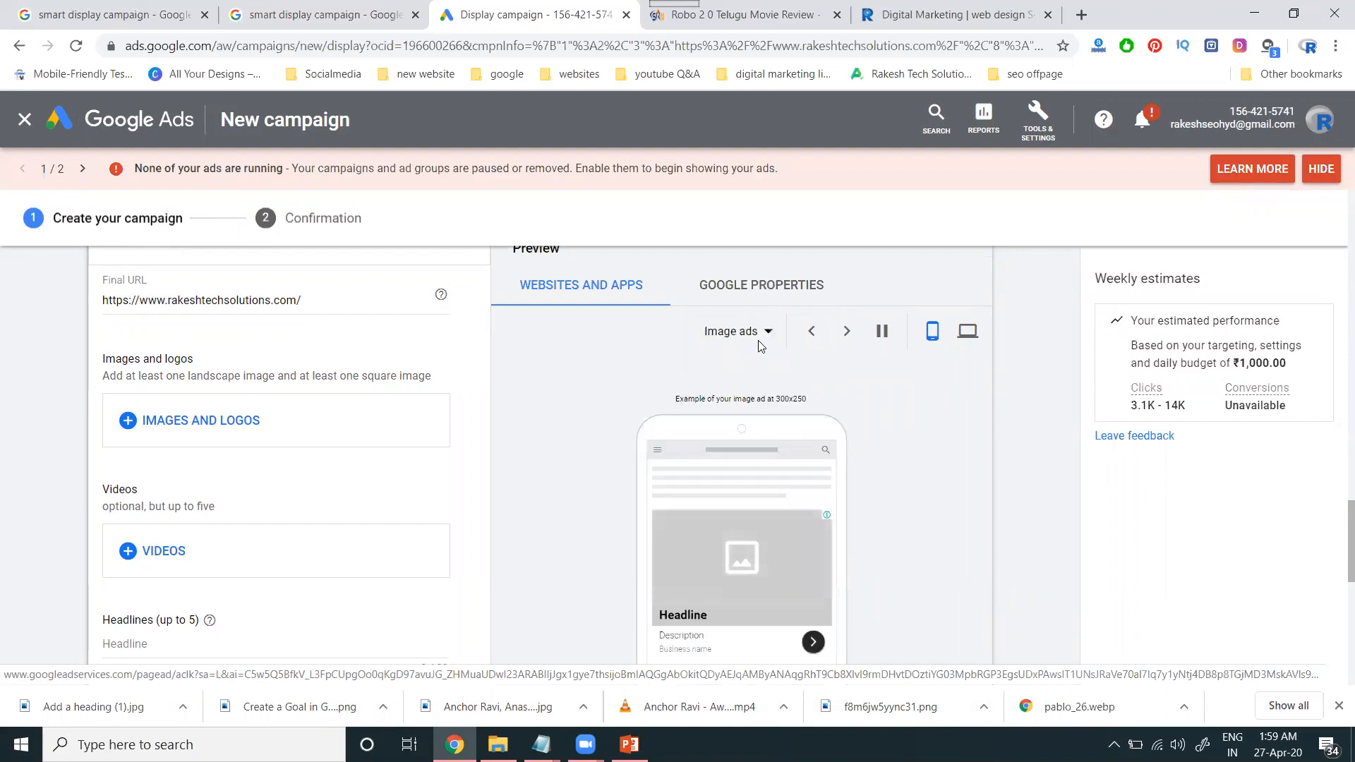
left_click(764, 333)
left_click(753, 403)
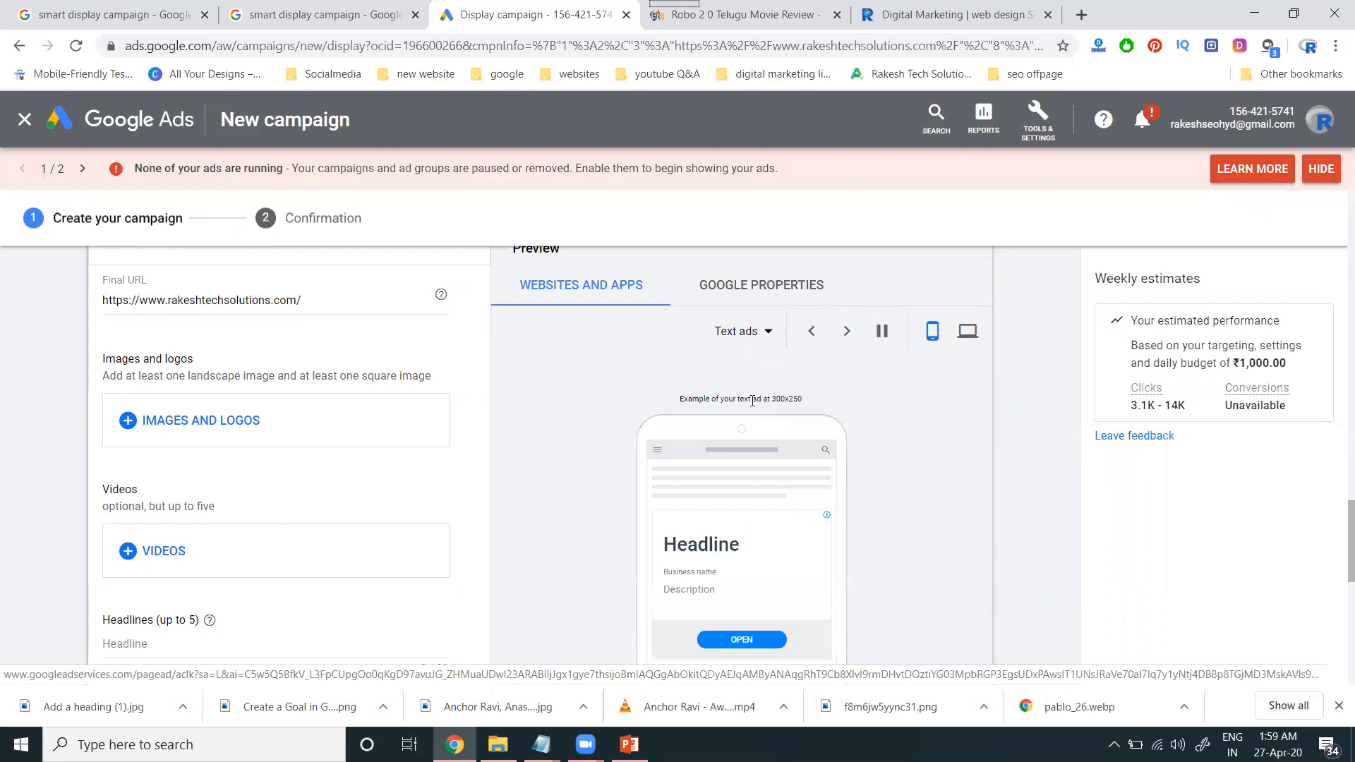
Step: Preview the responsive display ad on Google properties for YouTube and for Google Mail
left_click(745, 285)
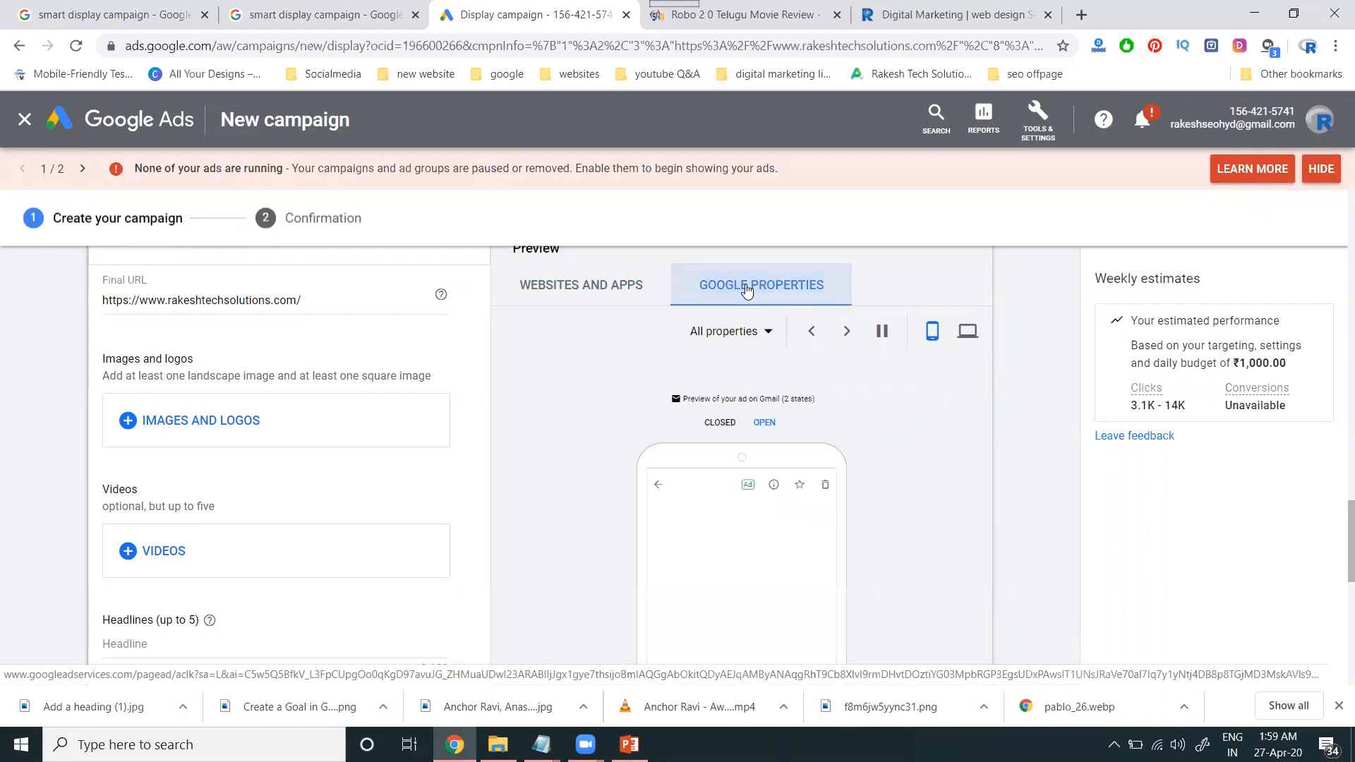
left_click(767, 338)
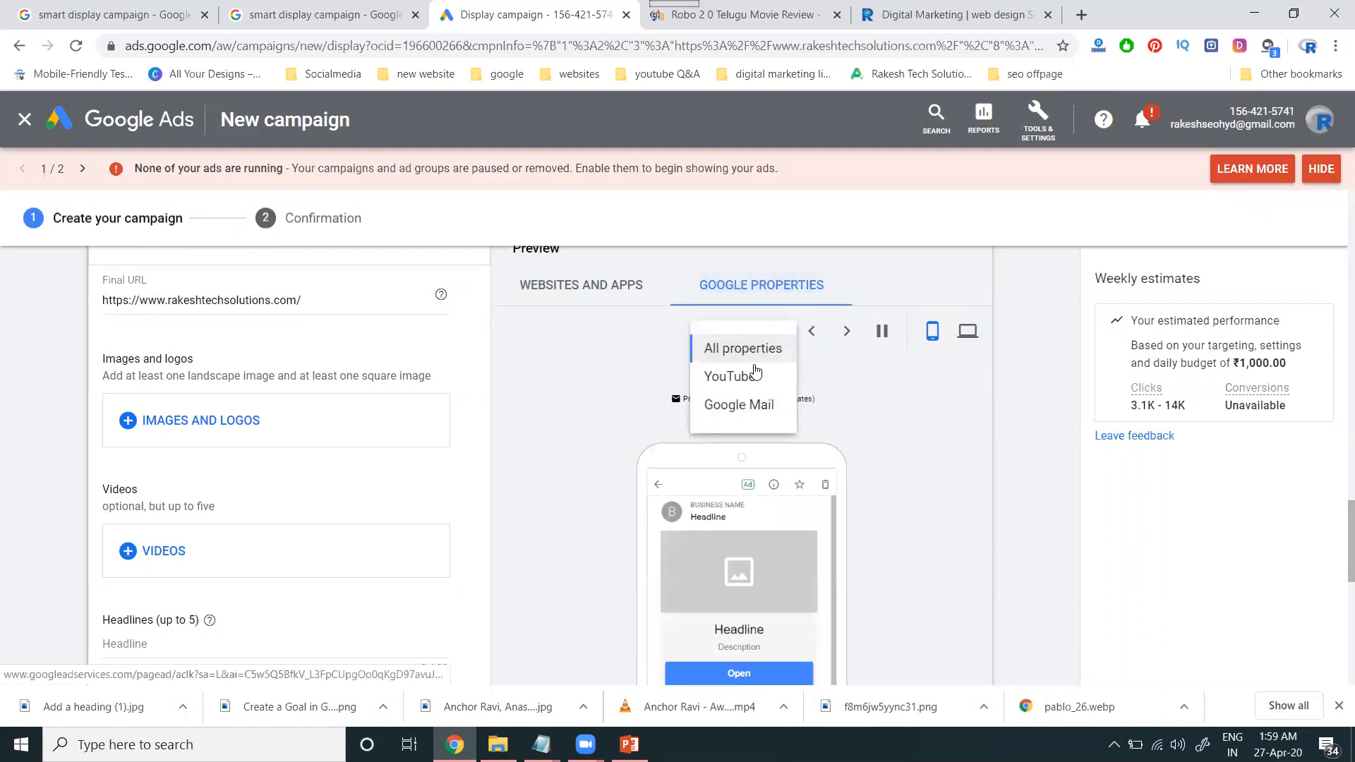
left_click(756, 372)
left_click(767, 341)
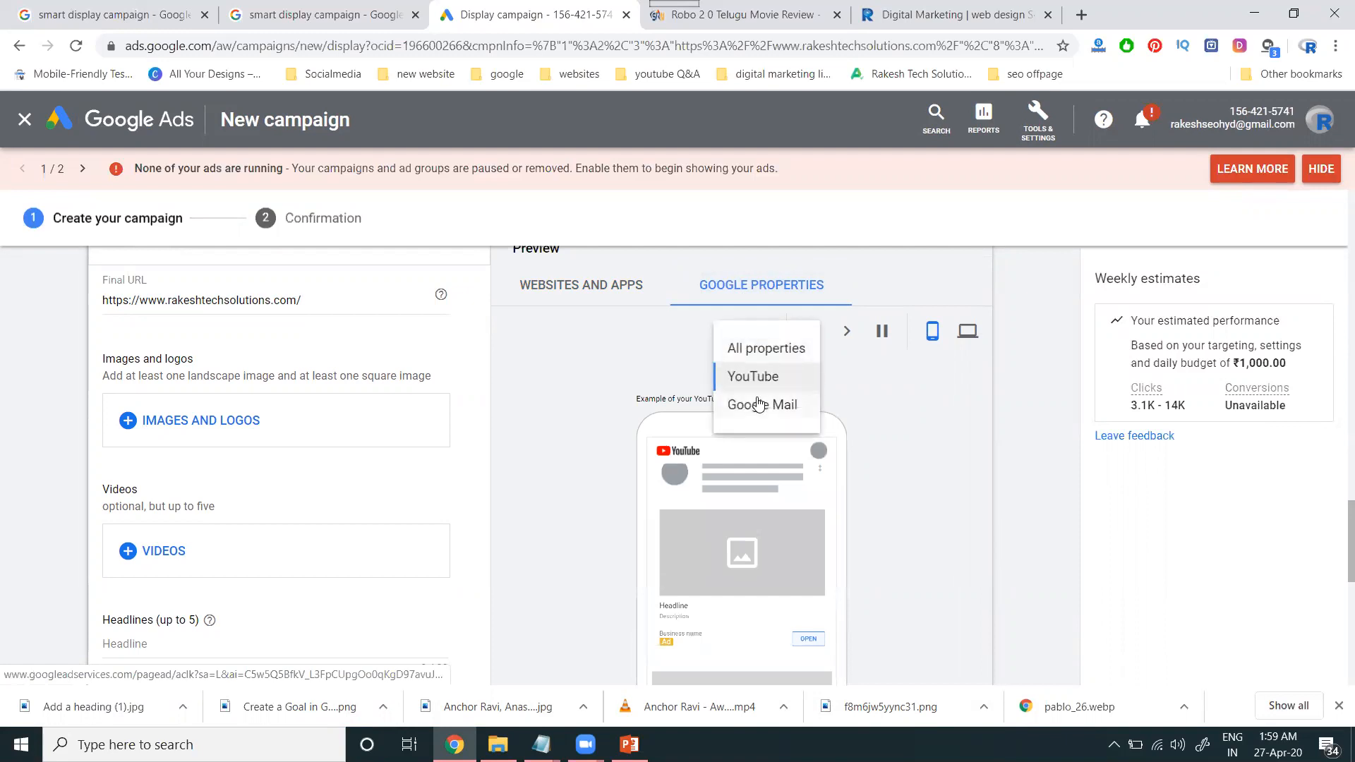
left_click(752, 399)
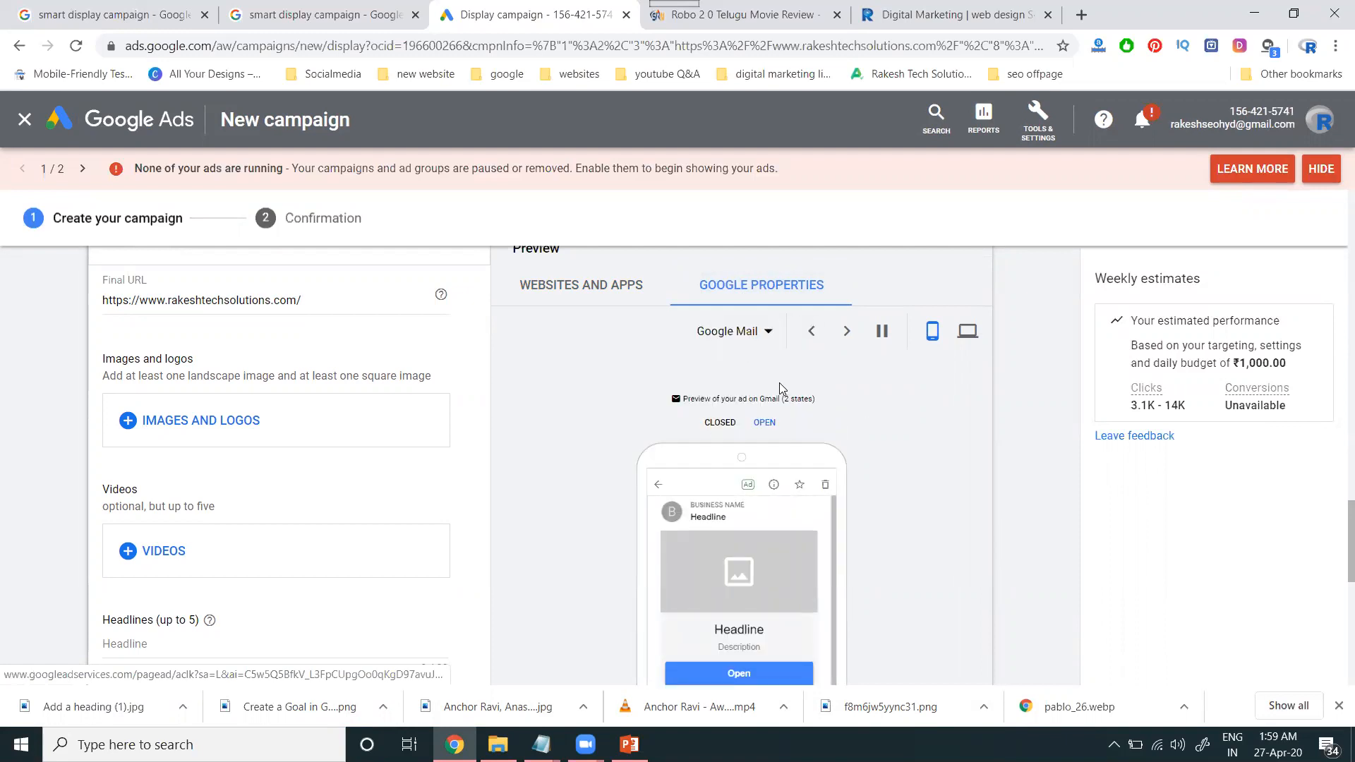
left_click(775, 343)
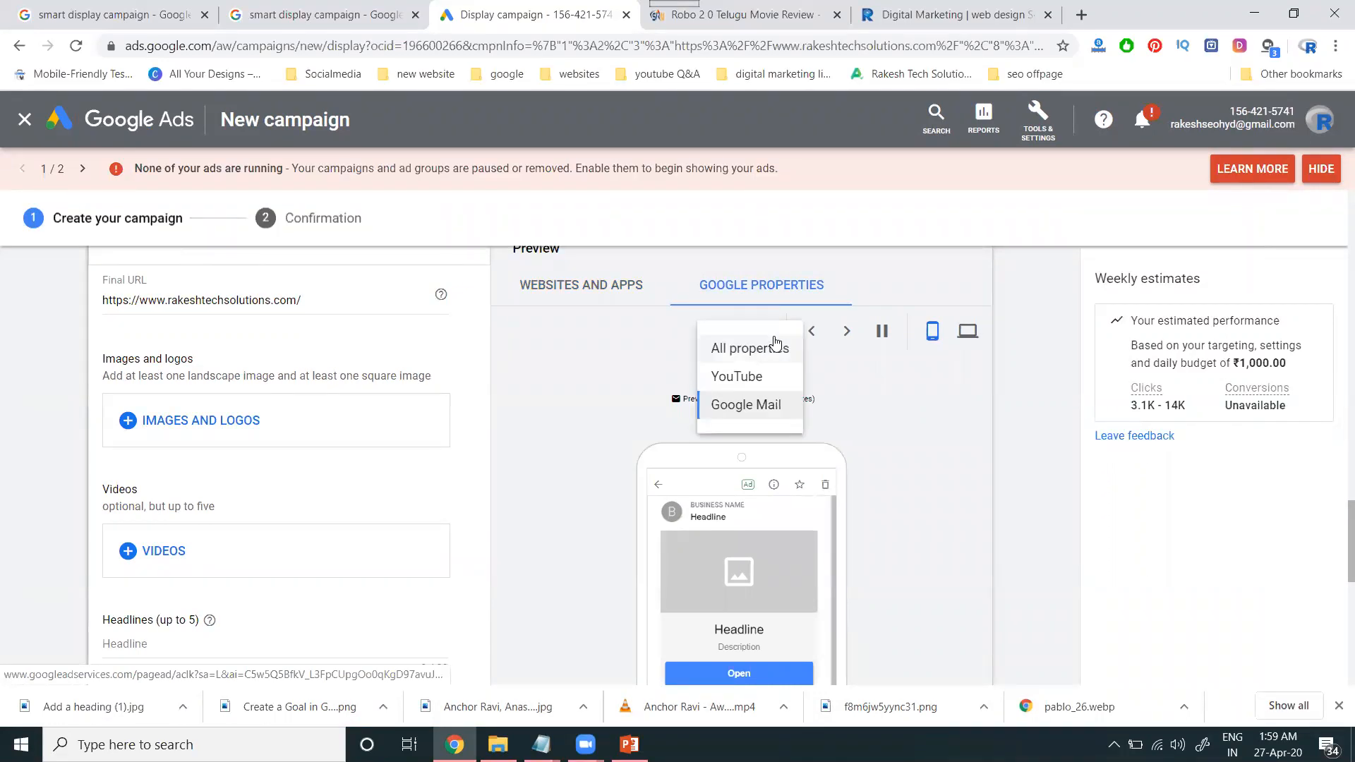
left_click(863, 392)
Step: Upload the Rakeshtech image from the Rakesh Tech Solutions folder on New Volume (E:) to the ad's images and logos
left_click(213, 426)
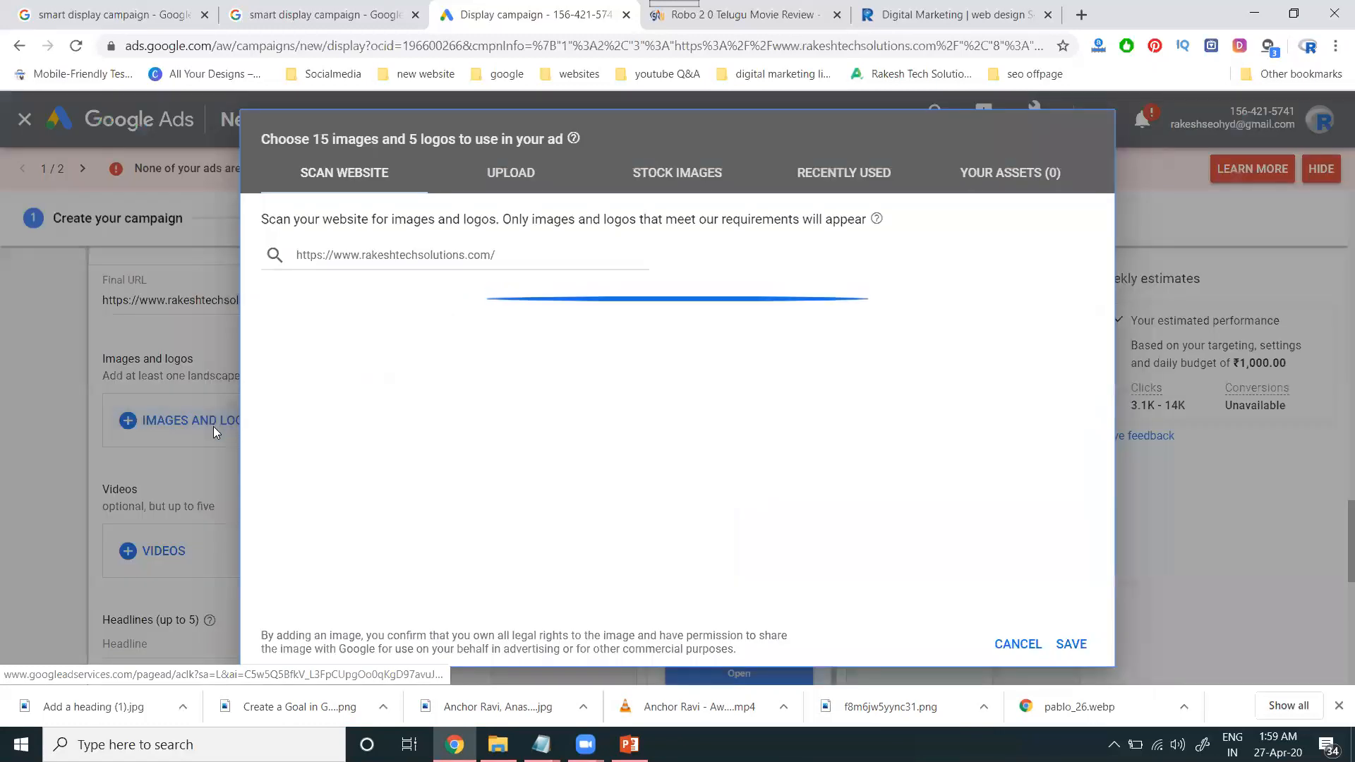
left_click(511, 173)
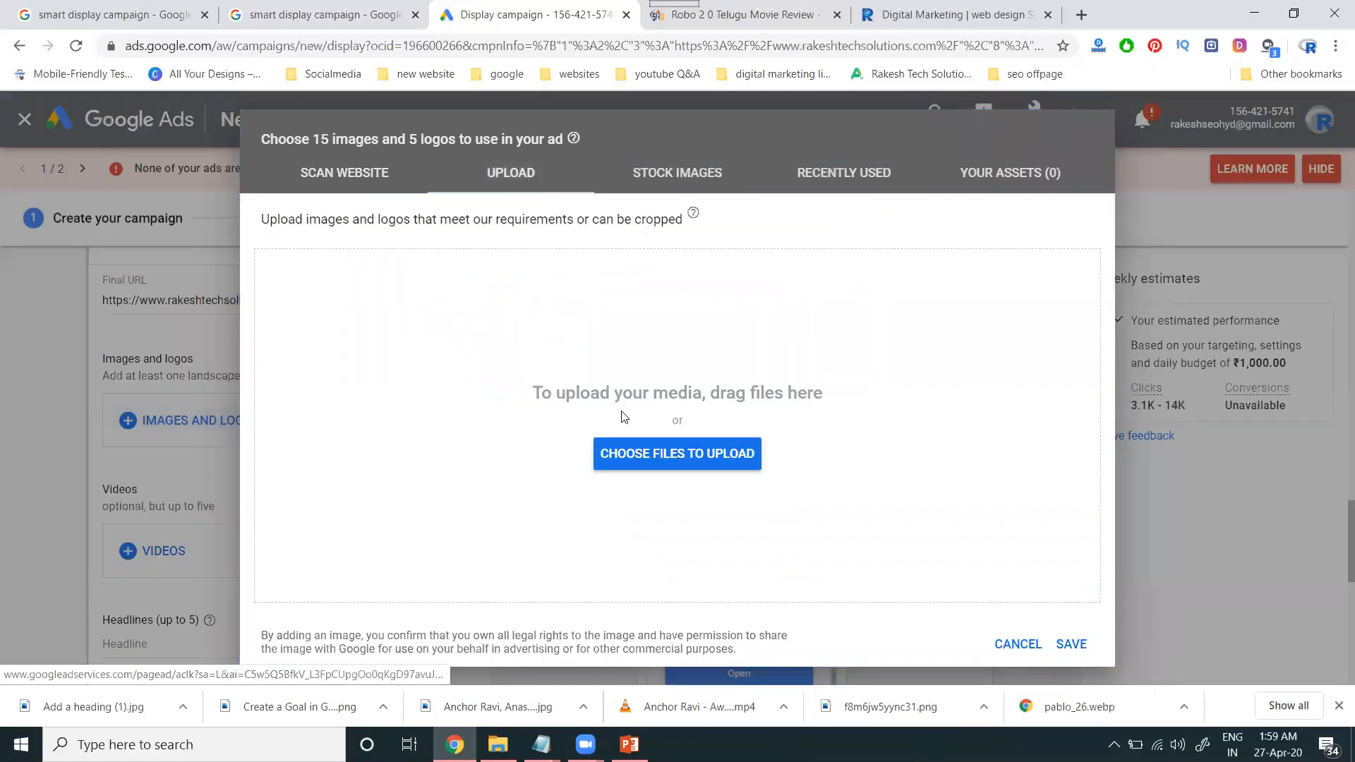
left_click(644, 455)
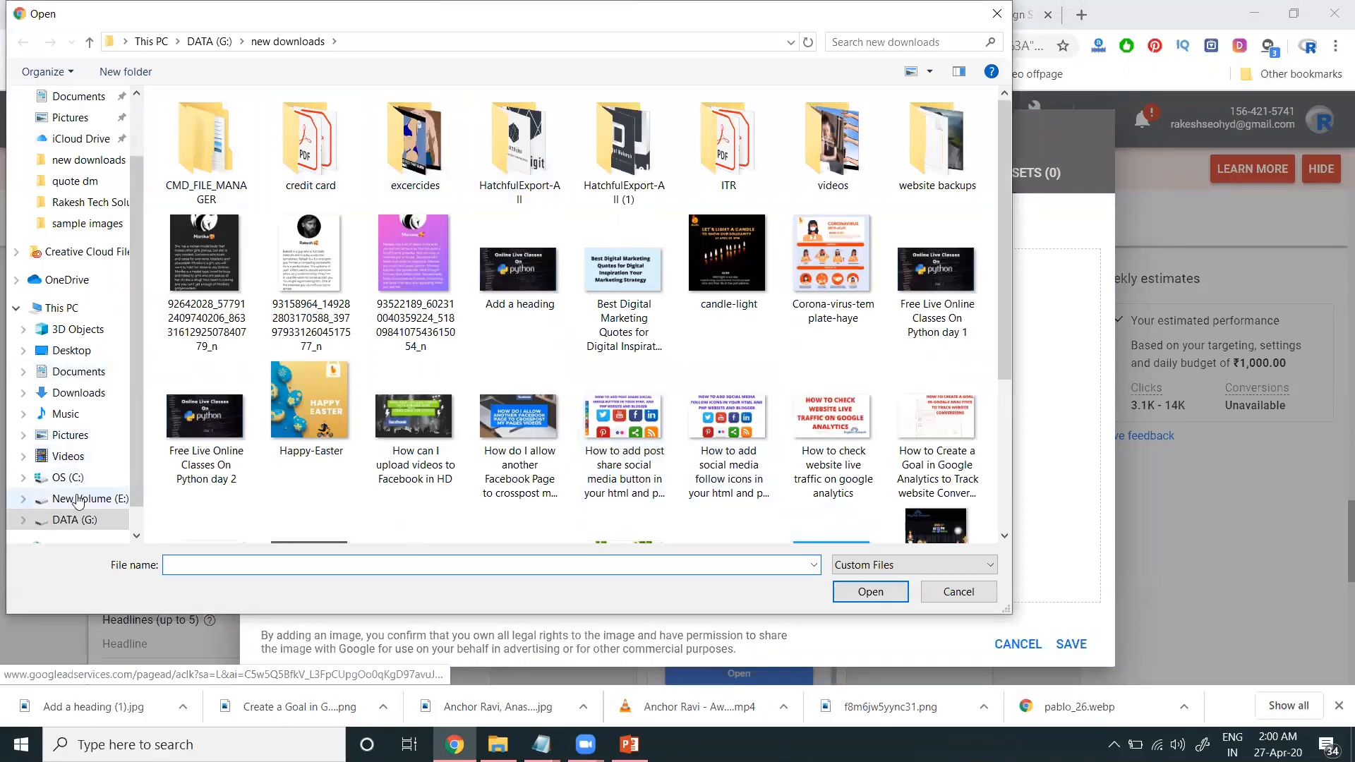
left_click(79, 501)
double_click(849, 159)
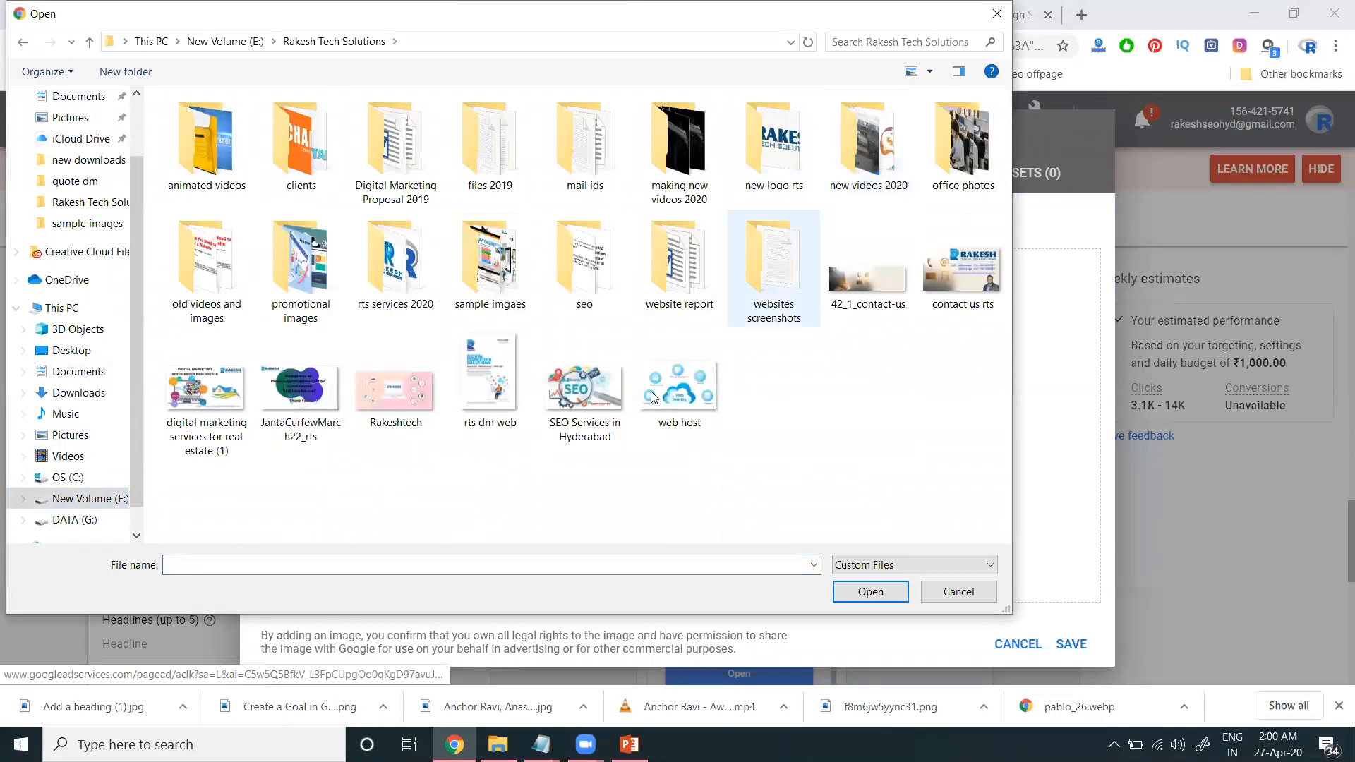
double_click(392, 389)
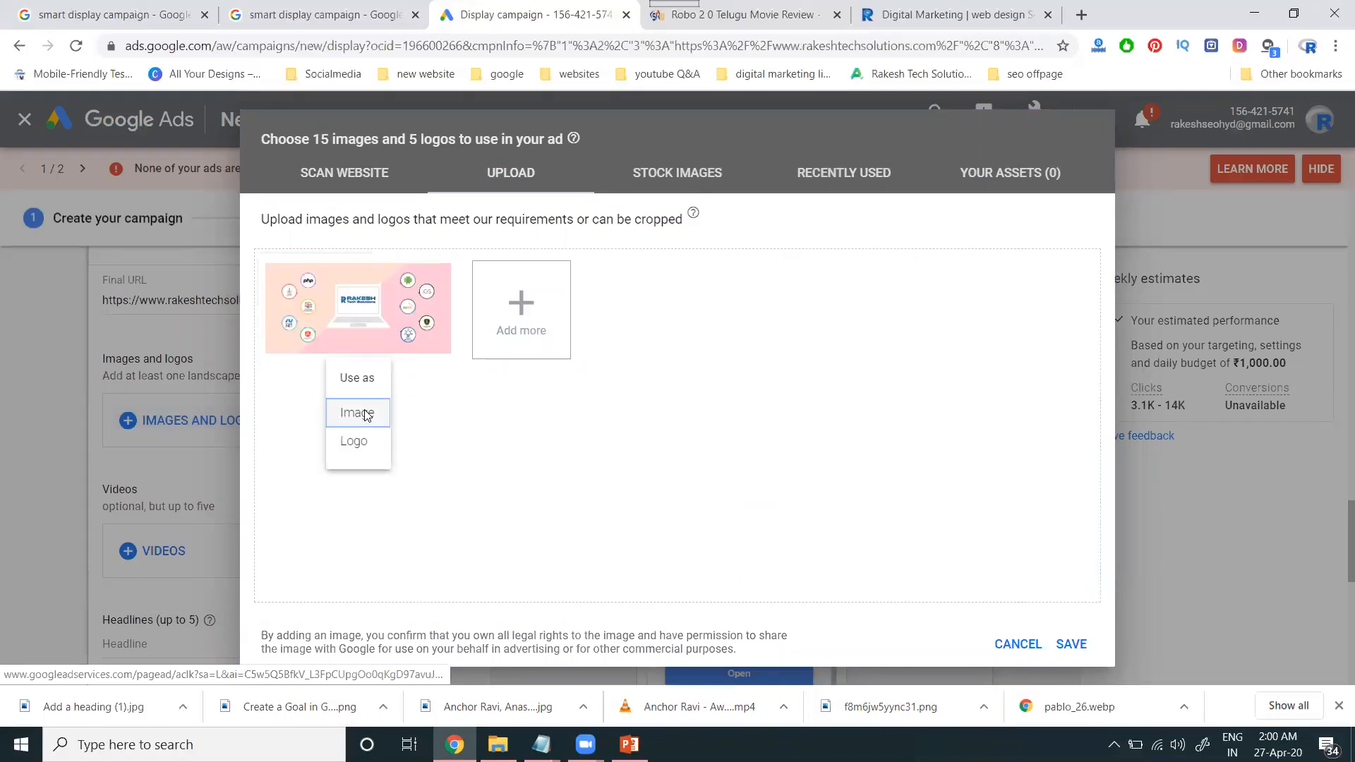
Step: Use the uploaded Rakeshtech picture as an ad image with both landscape (1.91:1) and square (1:1) crops
left_click(366, 415)
left_click_drag(854, 393, 861, 392)
left_click(958, 571)
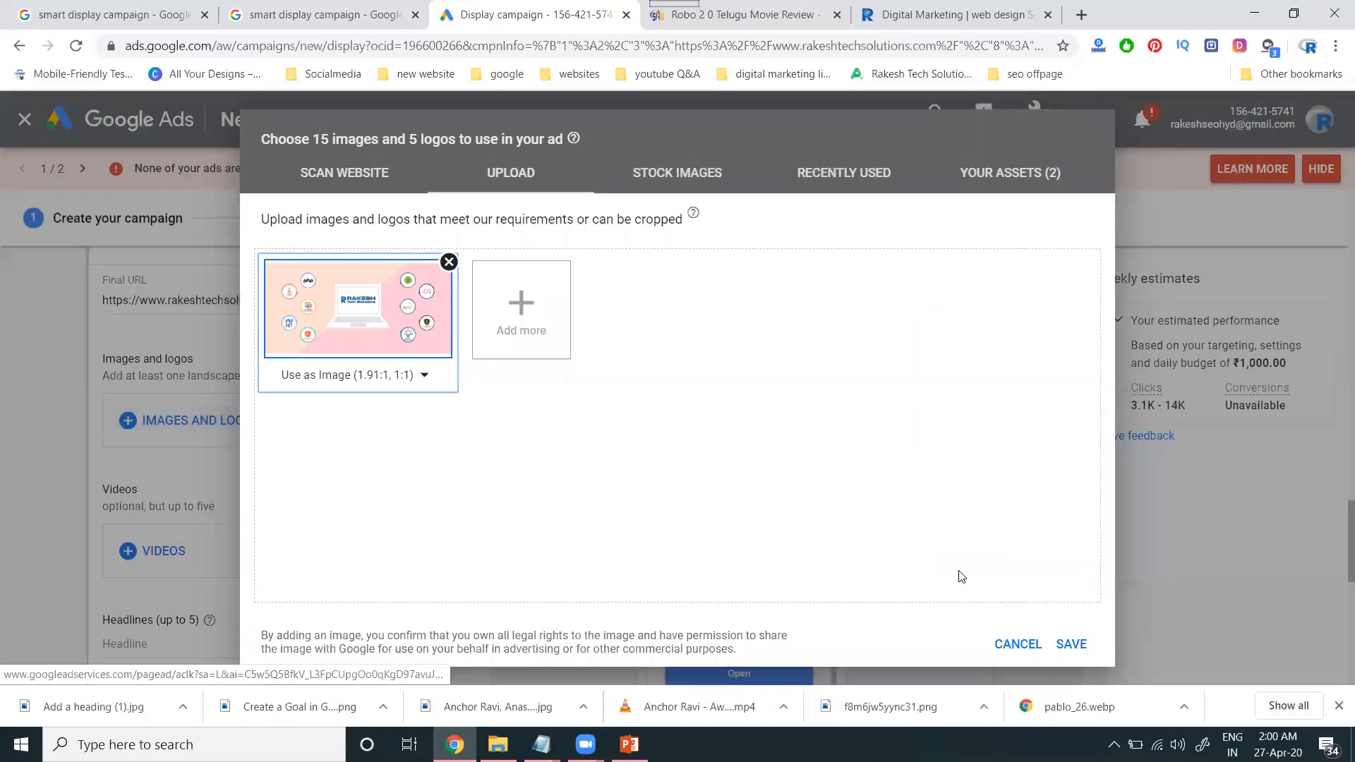
Step: Upload "digital marketing services for real estate (1)" as a second picture and choose to use it as an image
left_click(520, 339)
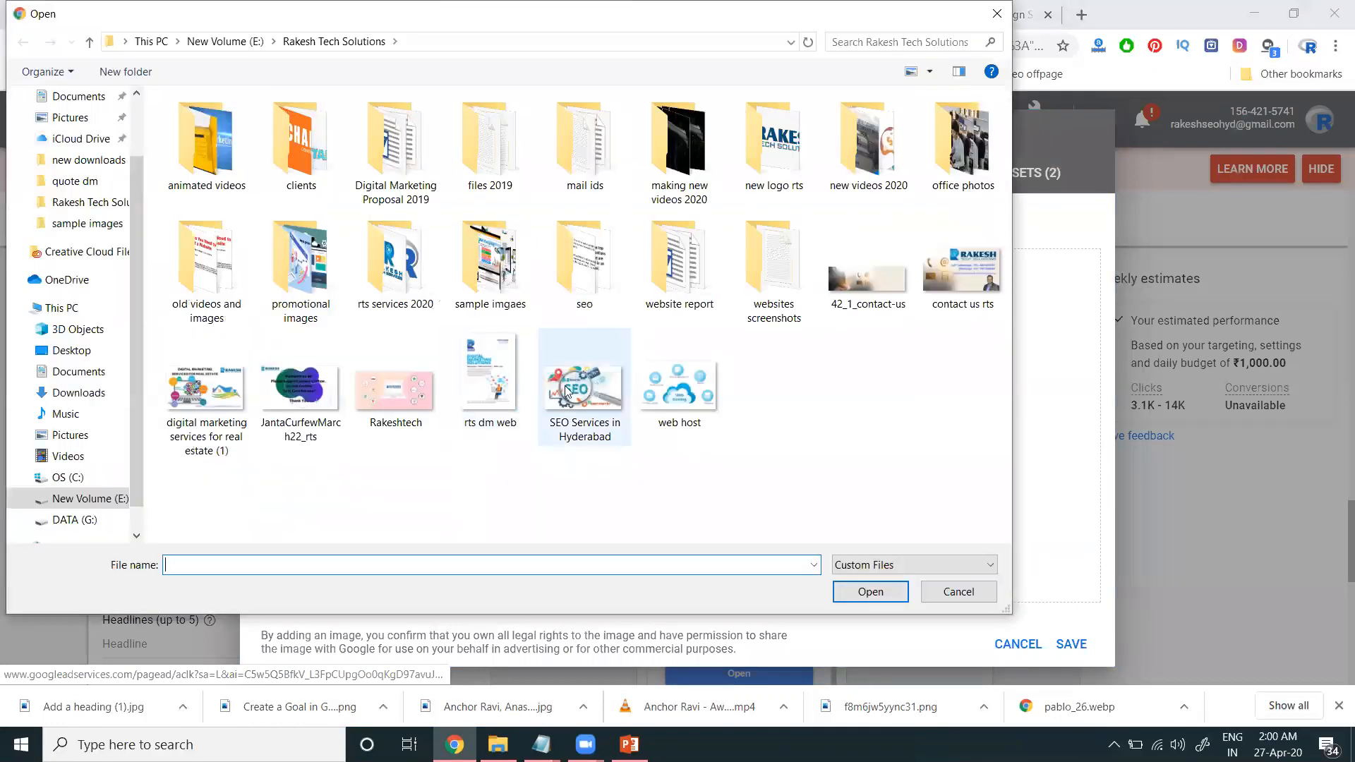
double_click(205, 388)
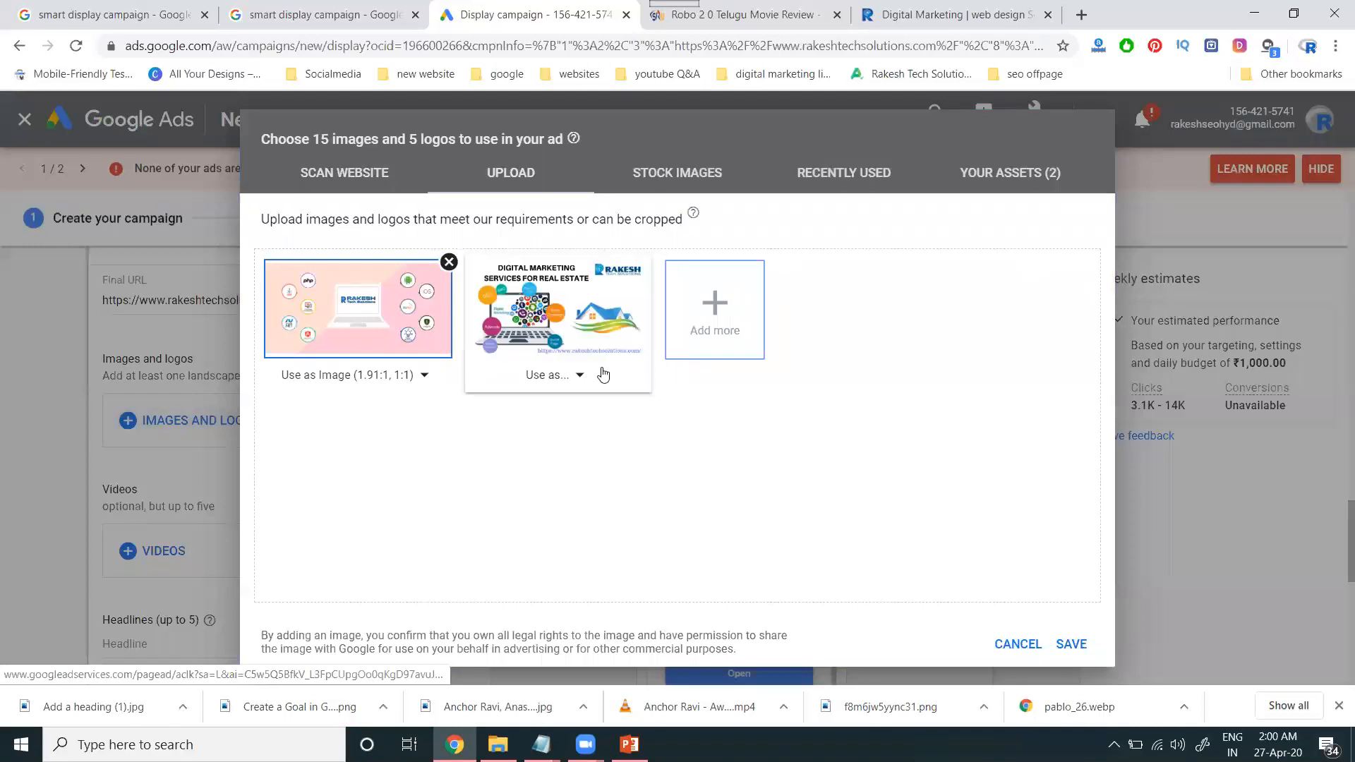
left_click(579, 376)
left_click(563, 413)
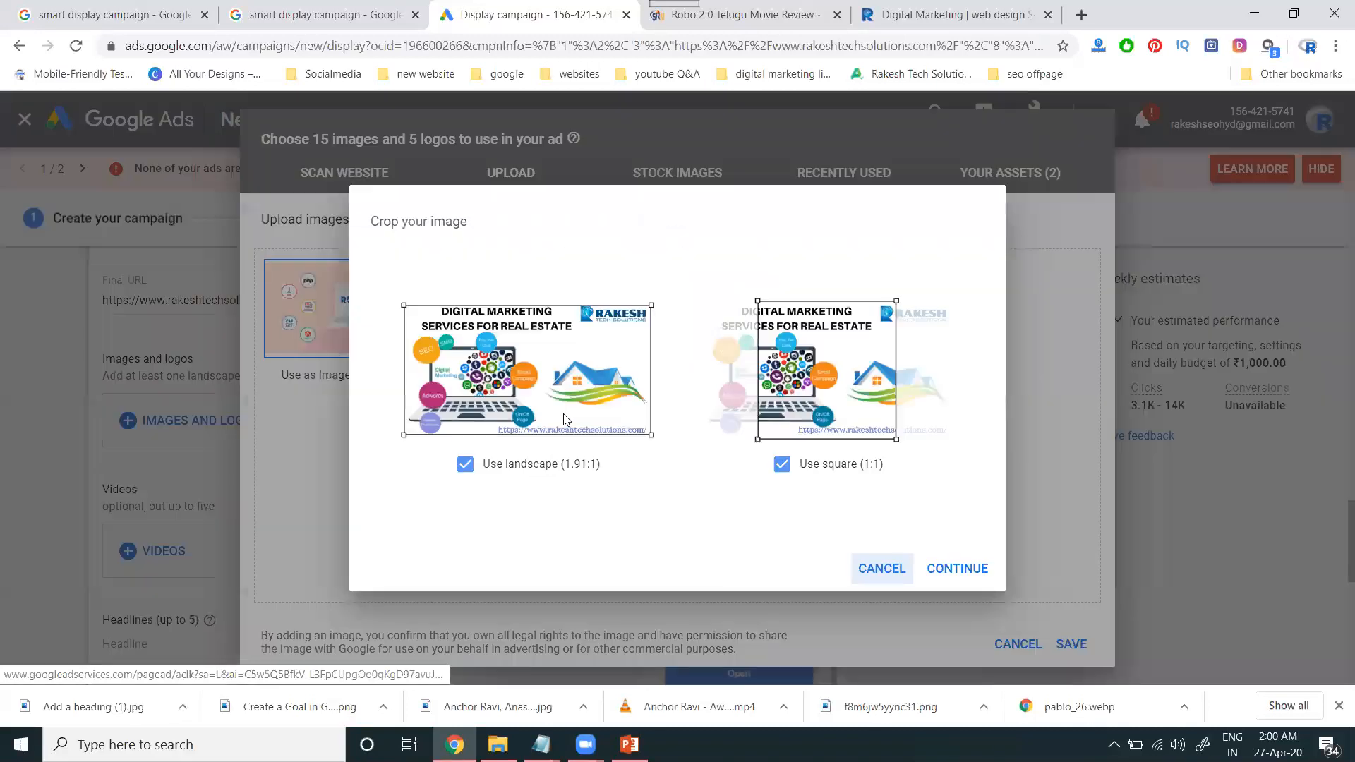
Step: Shrink the real estate picture's square crop around the Rakesh logo, accept both crops and save the ad images
left_click_drag(801, 397, 868, 388)
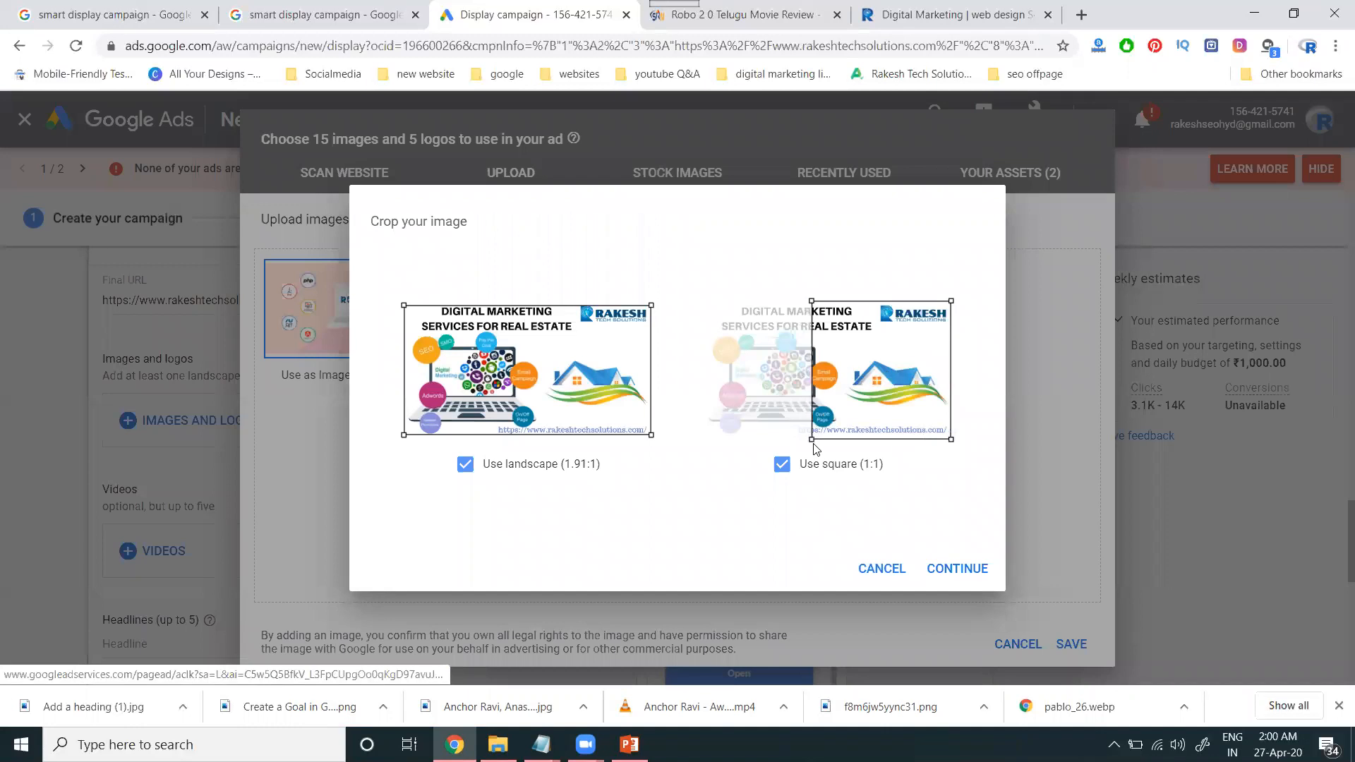
left_click_drag(810, 439, 873, 338)
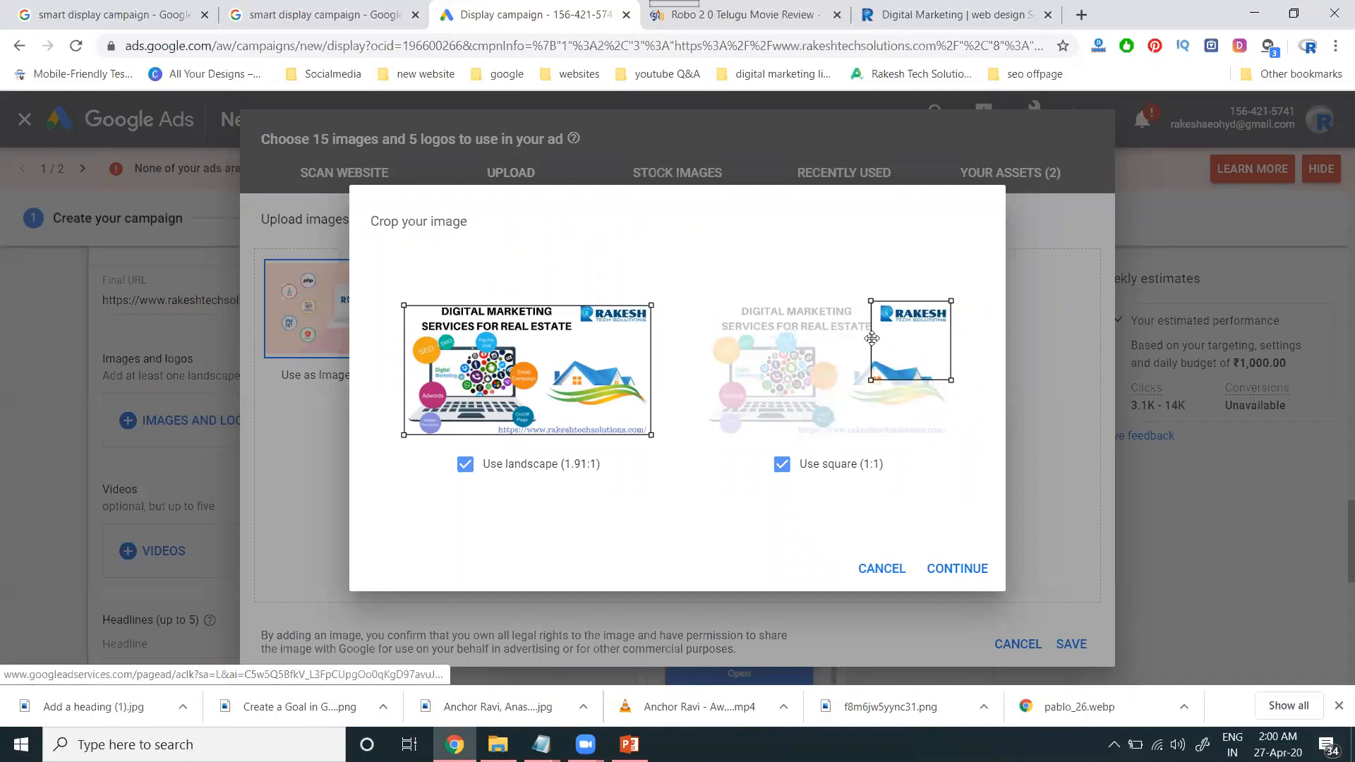
left_click(970, 570)
left_click(1071, 643)
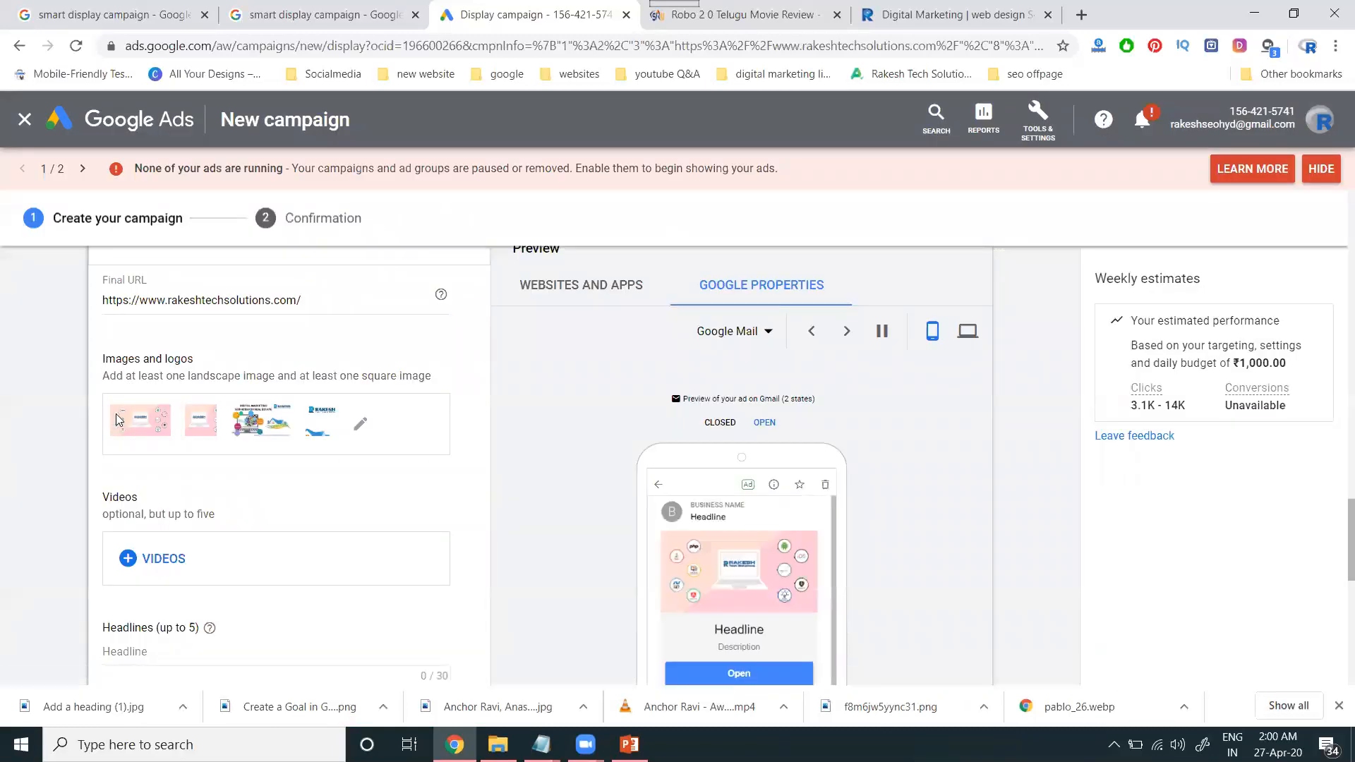
Step: Open the ad's video chooser, then search YouTube in a new browser tab for "rakesh tech solutions"
scroll(56, 420, "down", 2)
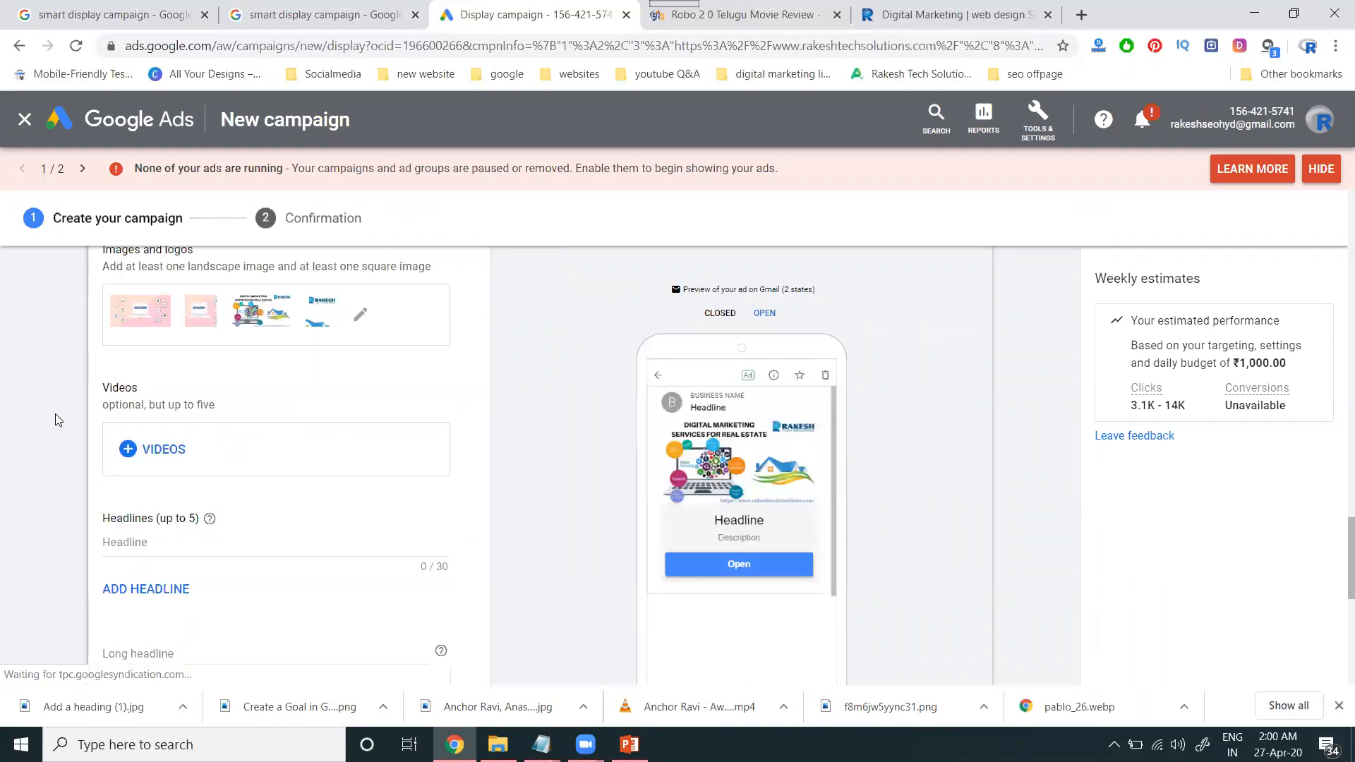
left_click(177, 459)
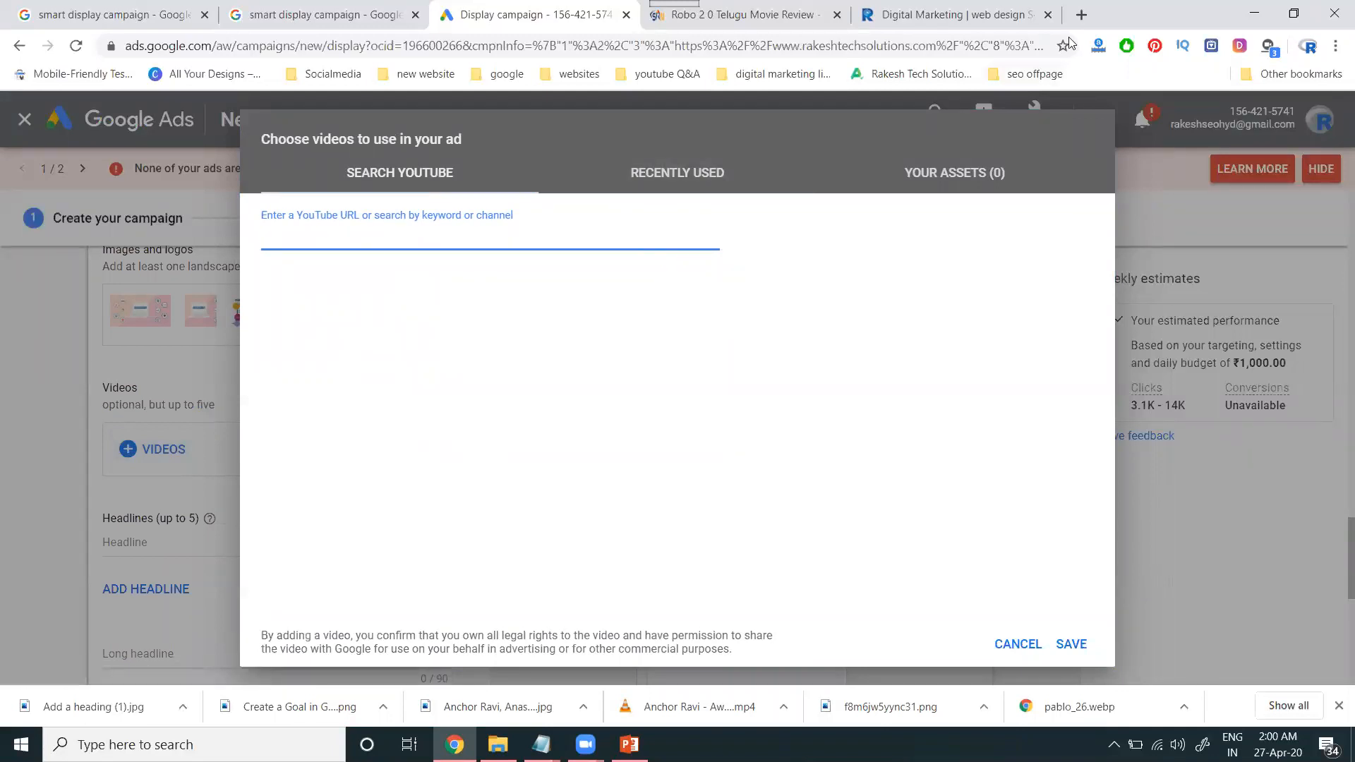
left_click(1081, 14)
type("youtube.com")
key("Return")
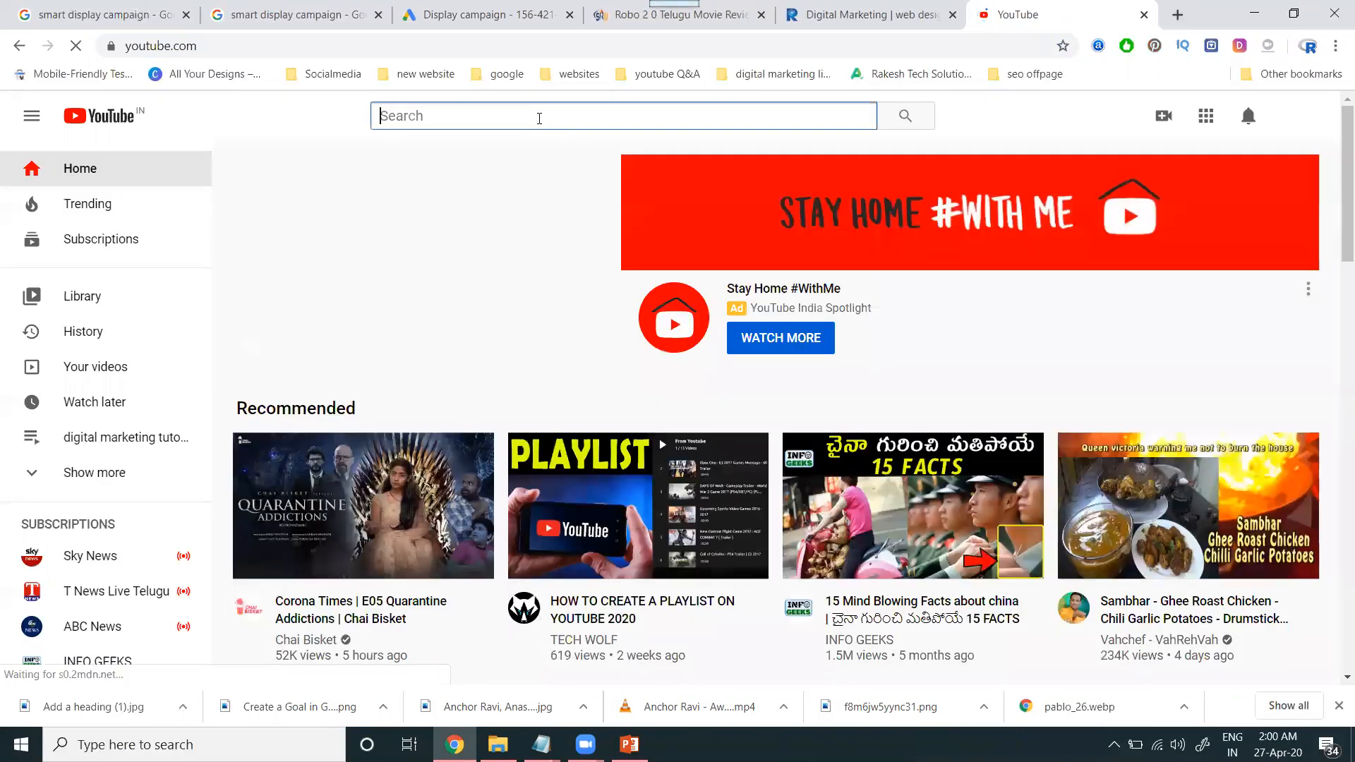
type("rakesh")
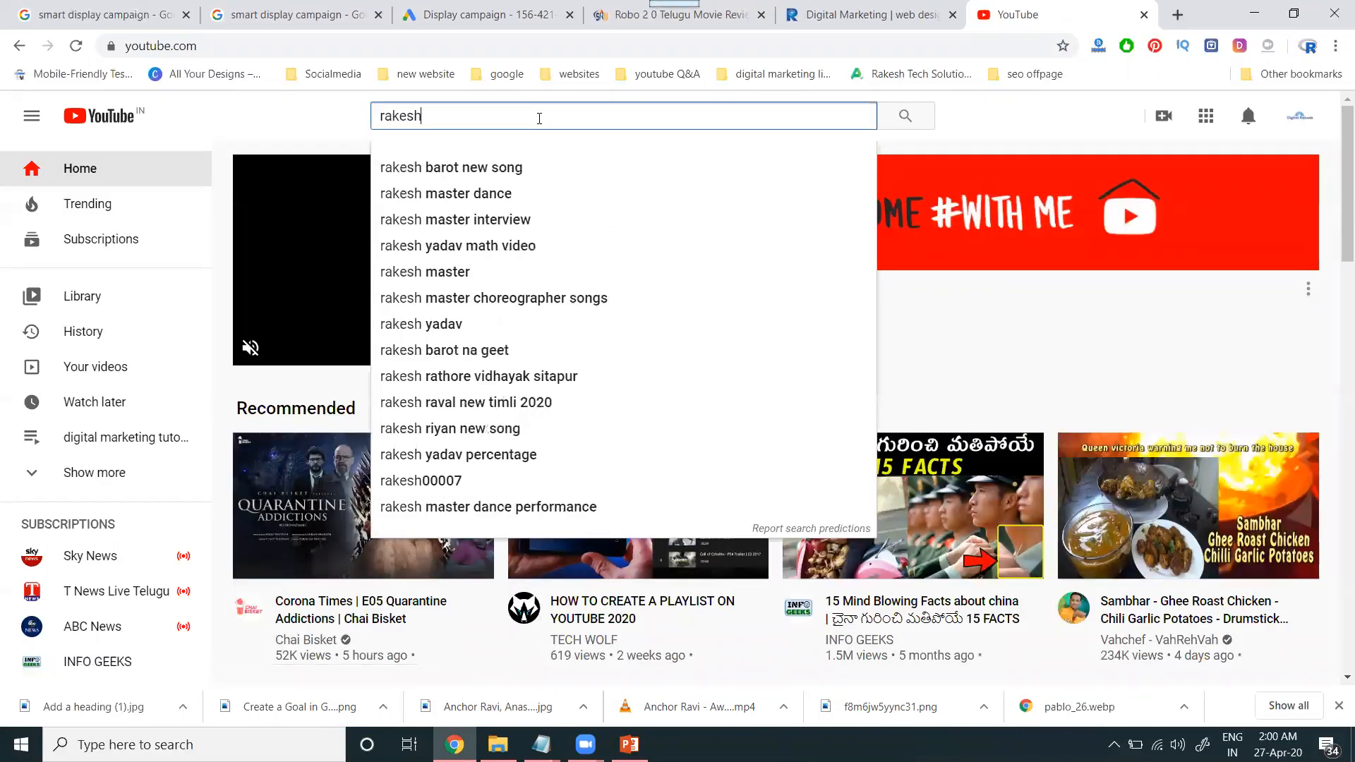
type(" tech solutions")
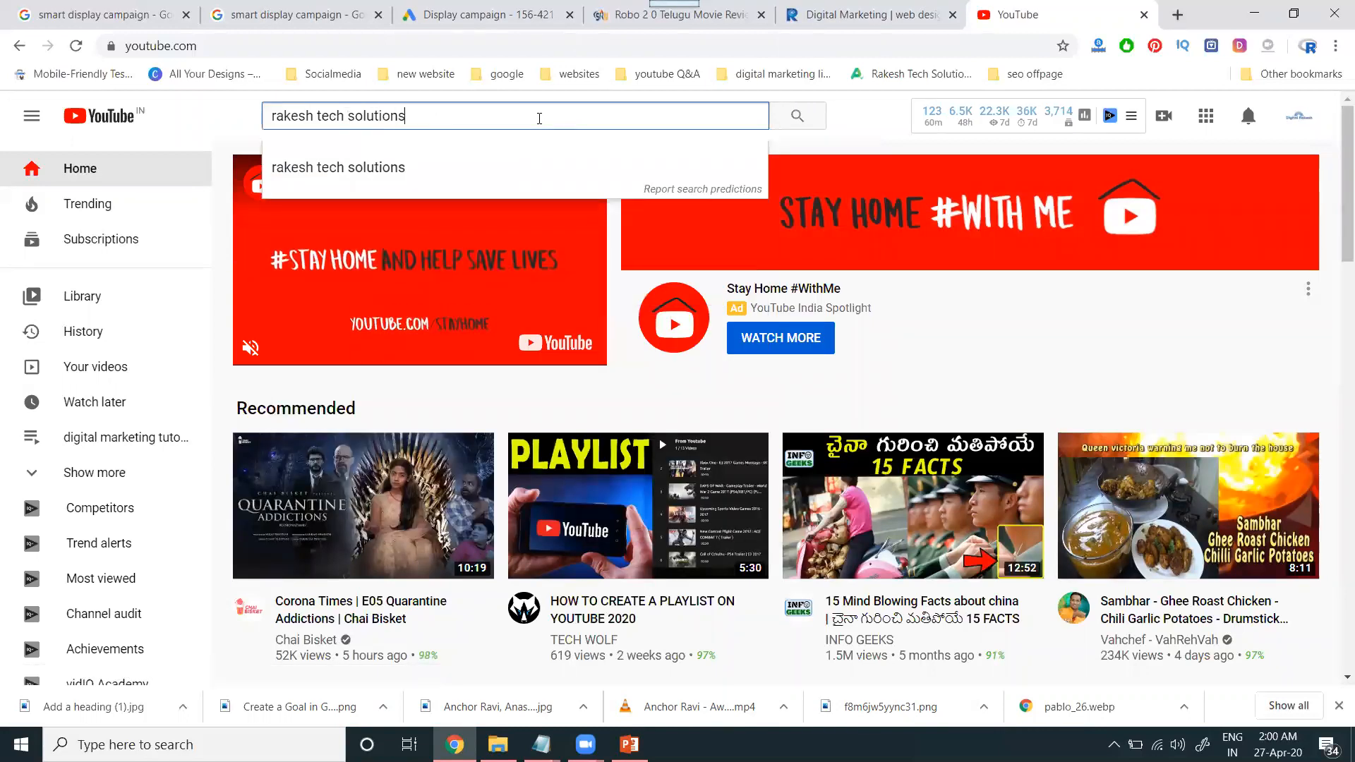
key("Return")
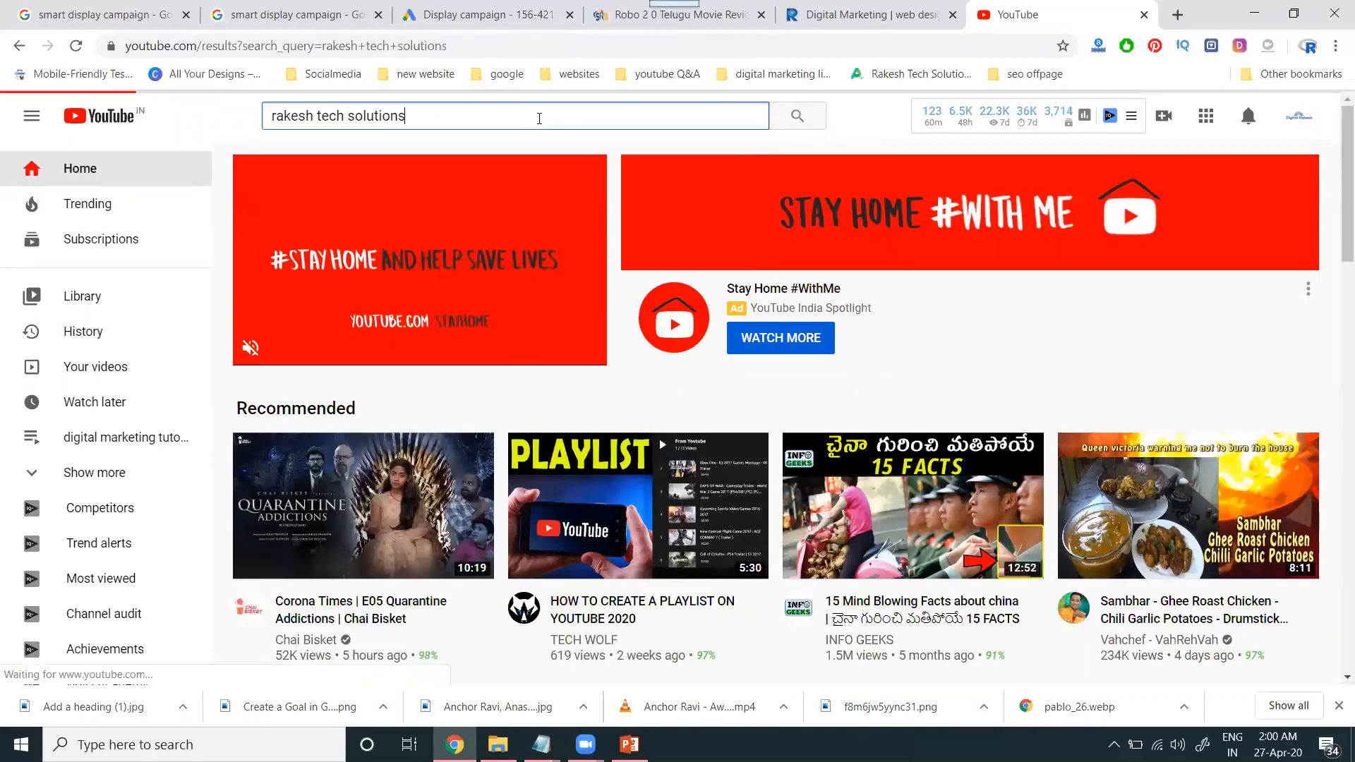
Step: Go to the Rakesh Tech Solutions channel's videos and open "Digital Marketing services at best price 2020" in a new tab
scroll(552, 290, "down", 6)
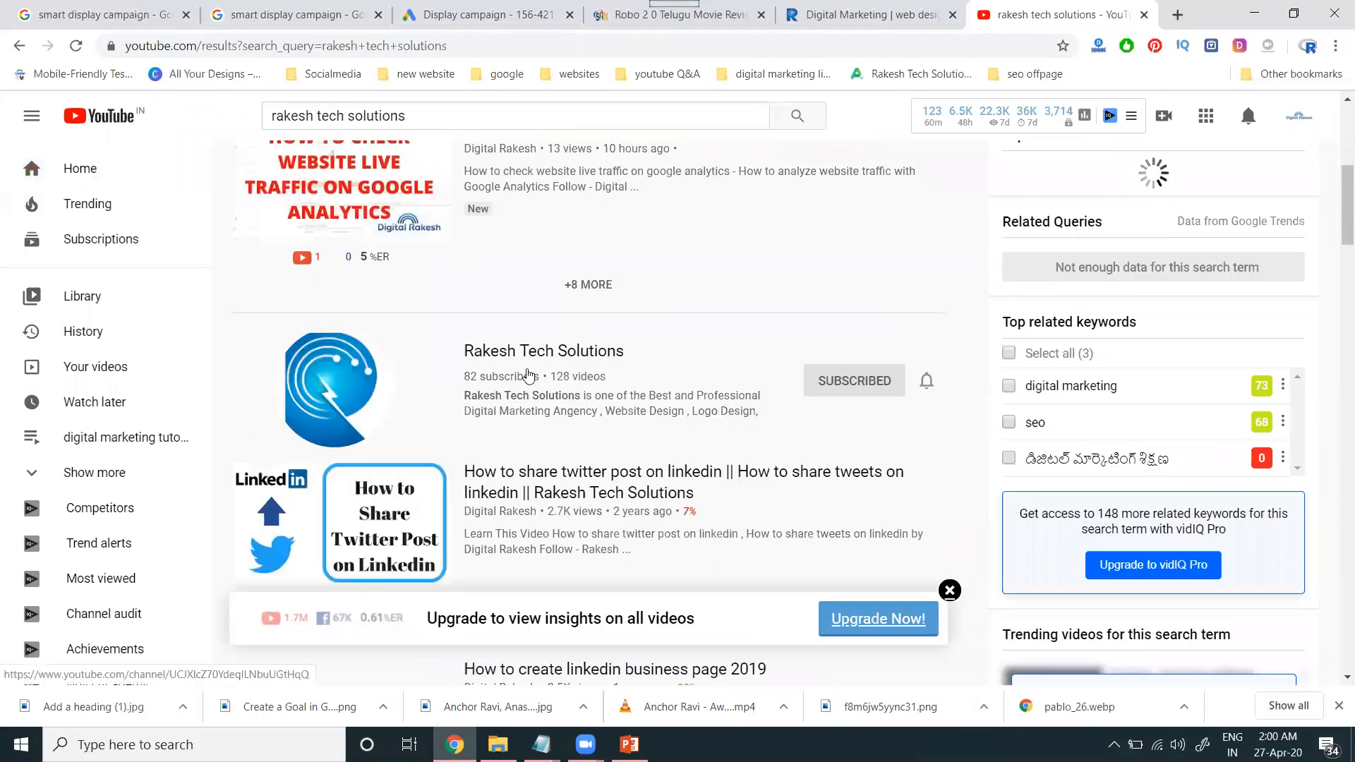
left_click(529, 364)
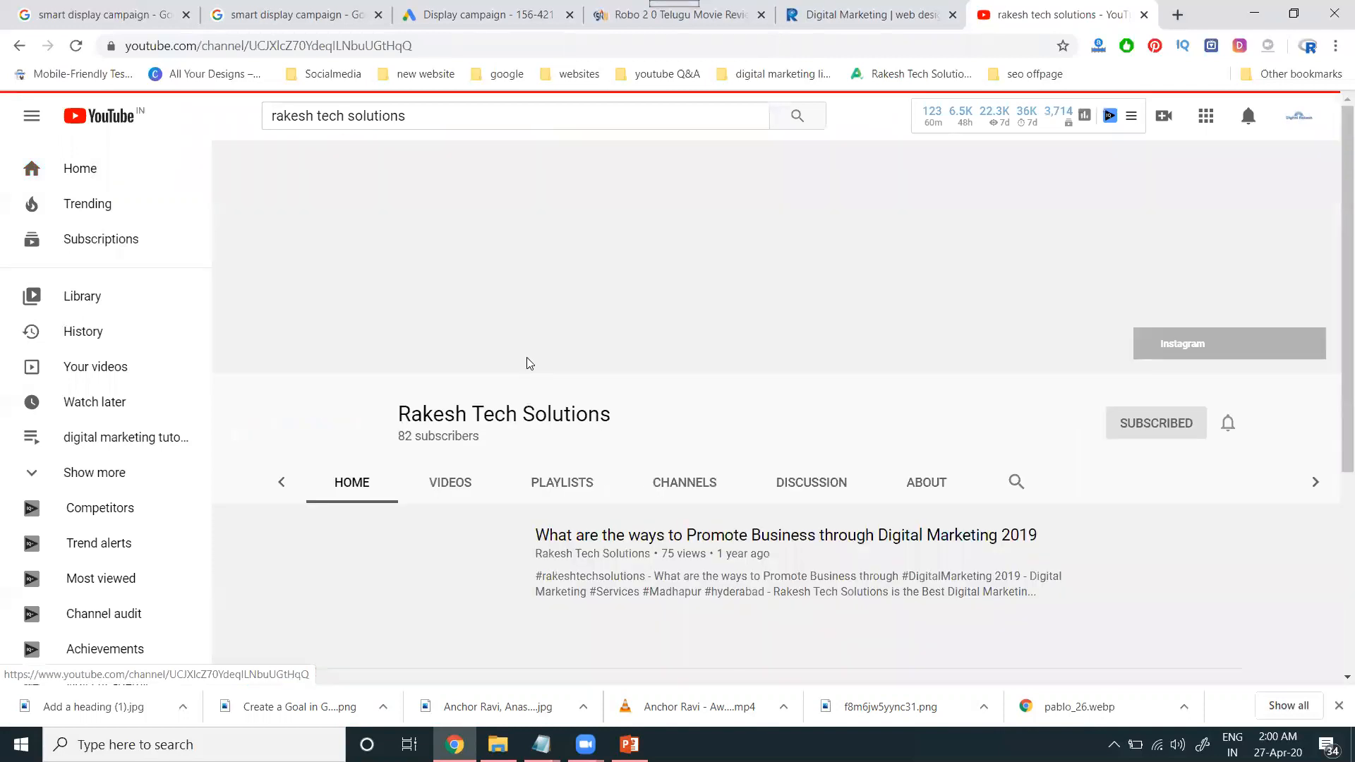
left_click(469, 432)
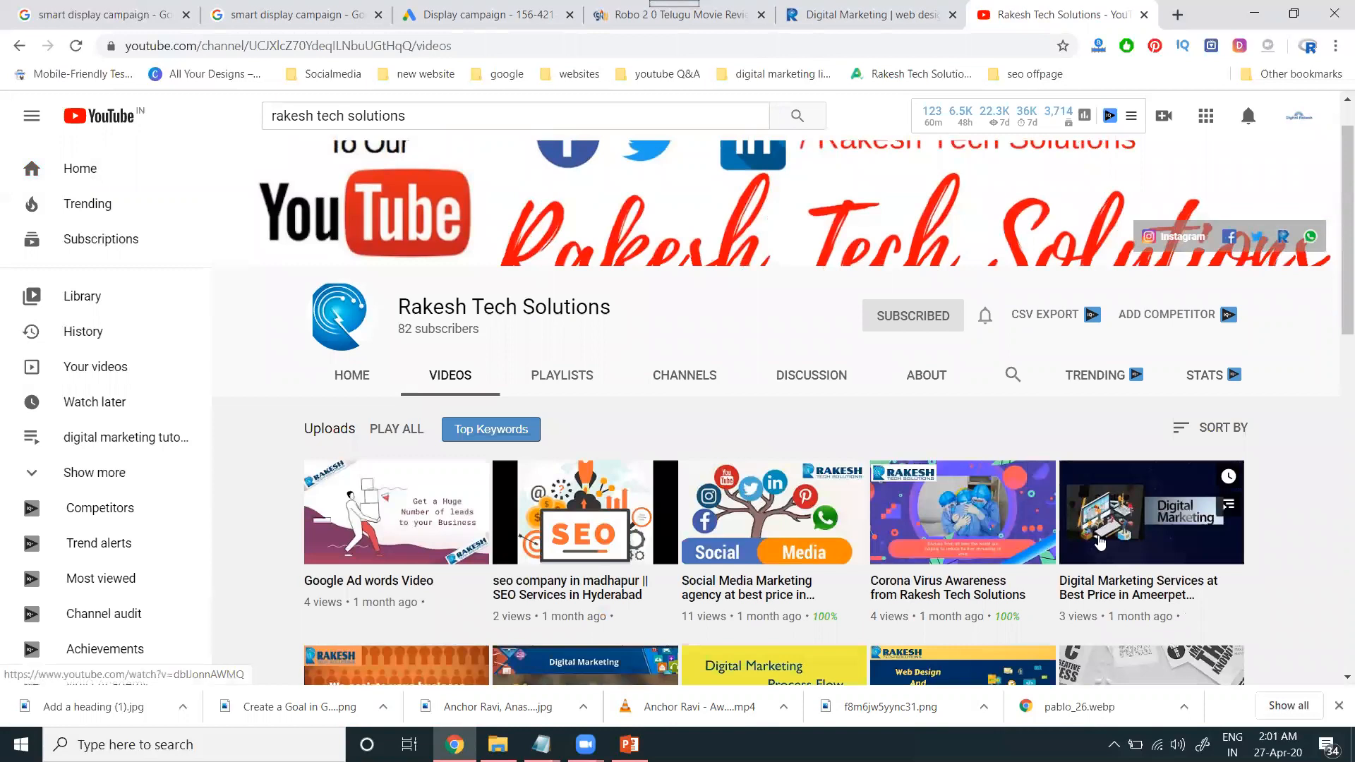
scroll(769, 441, "down", 3)
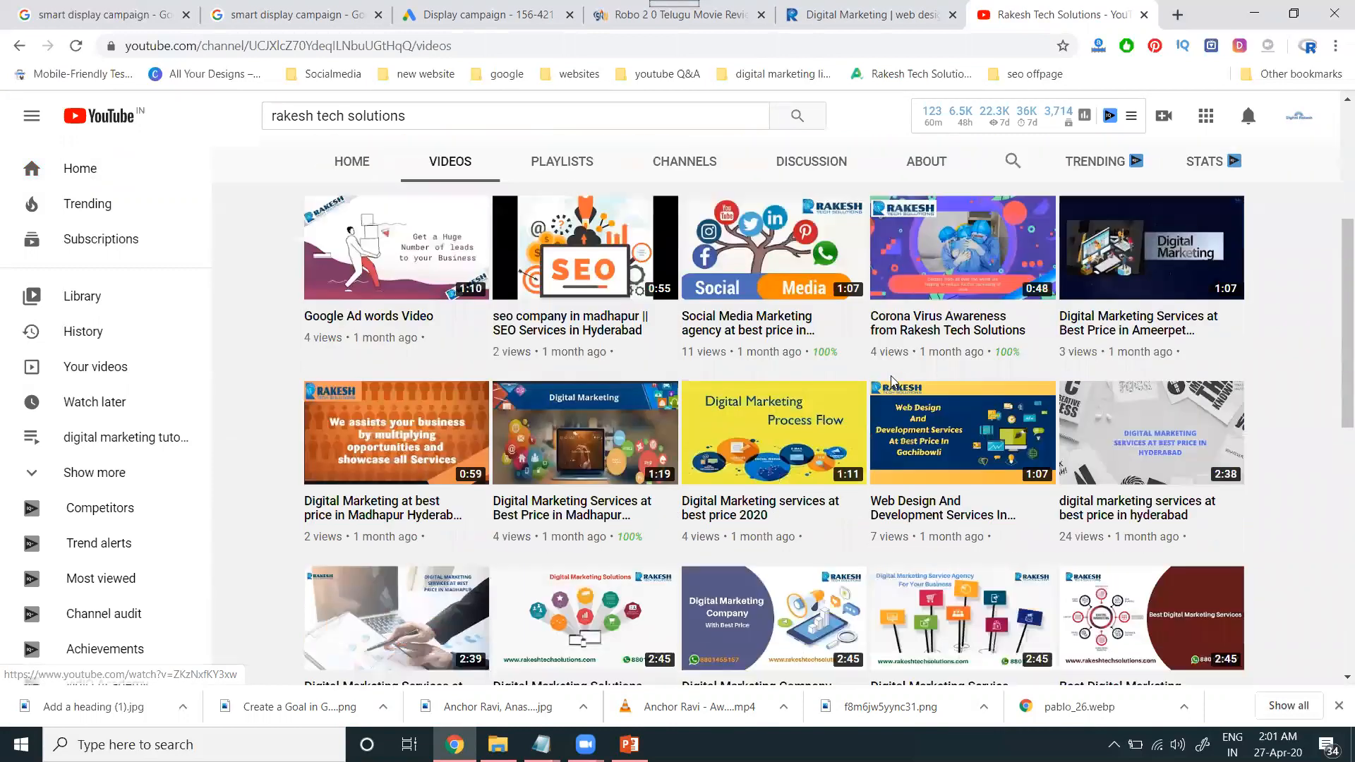
middle_click(745, 430)
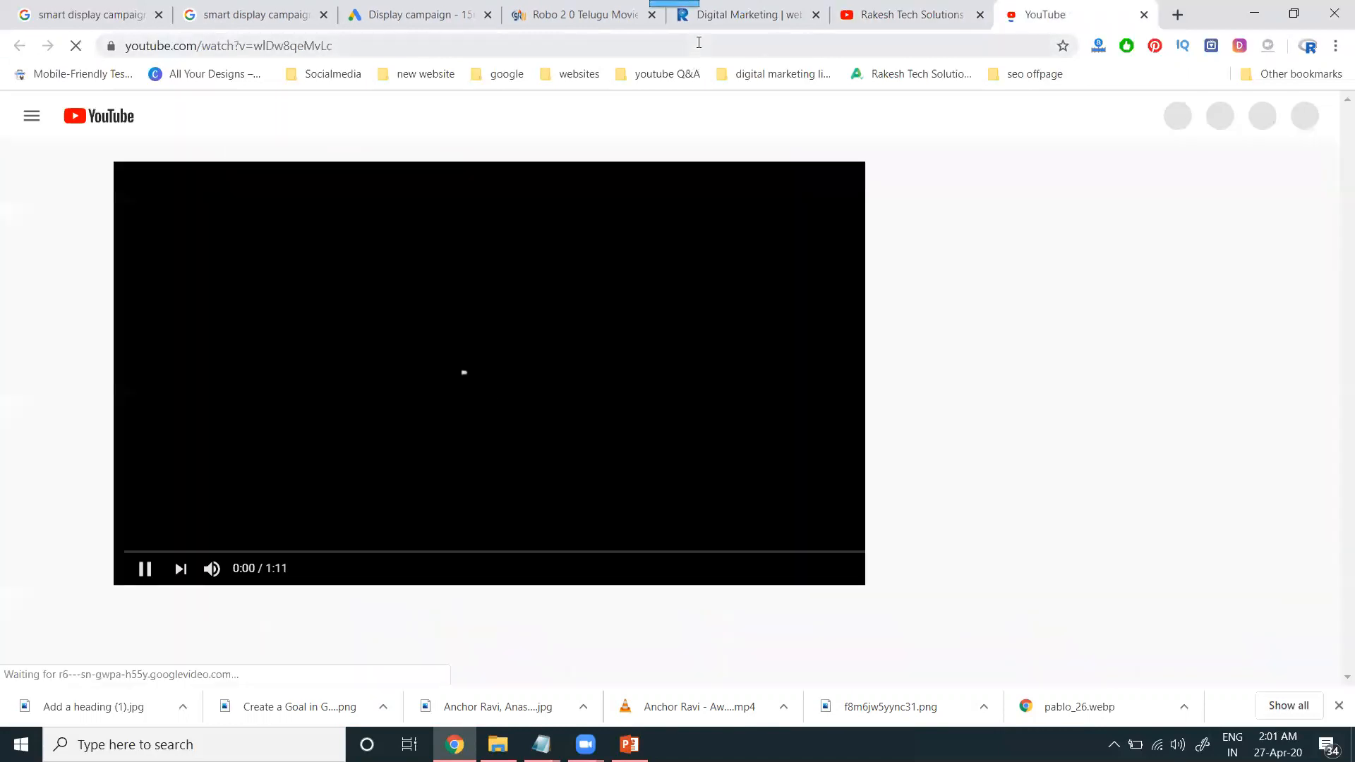
Step: Copy the video's URL, close its tab, and save the video to the ad in the Google Ads video chooser
left_click(713, 46)
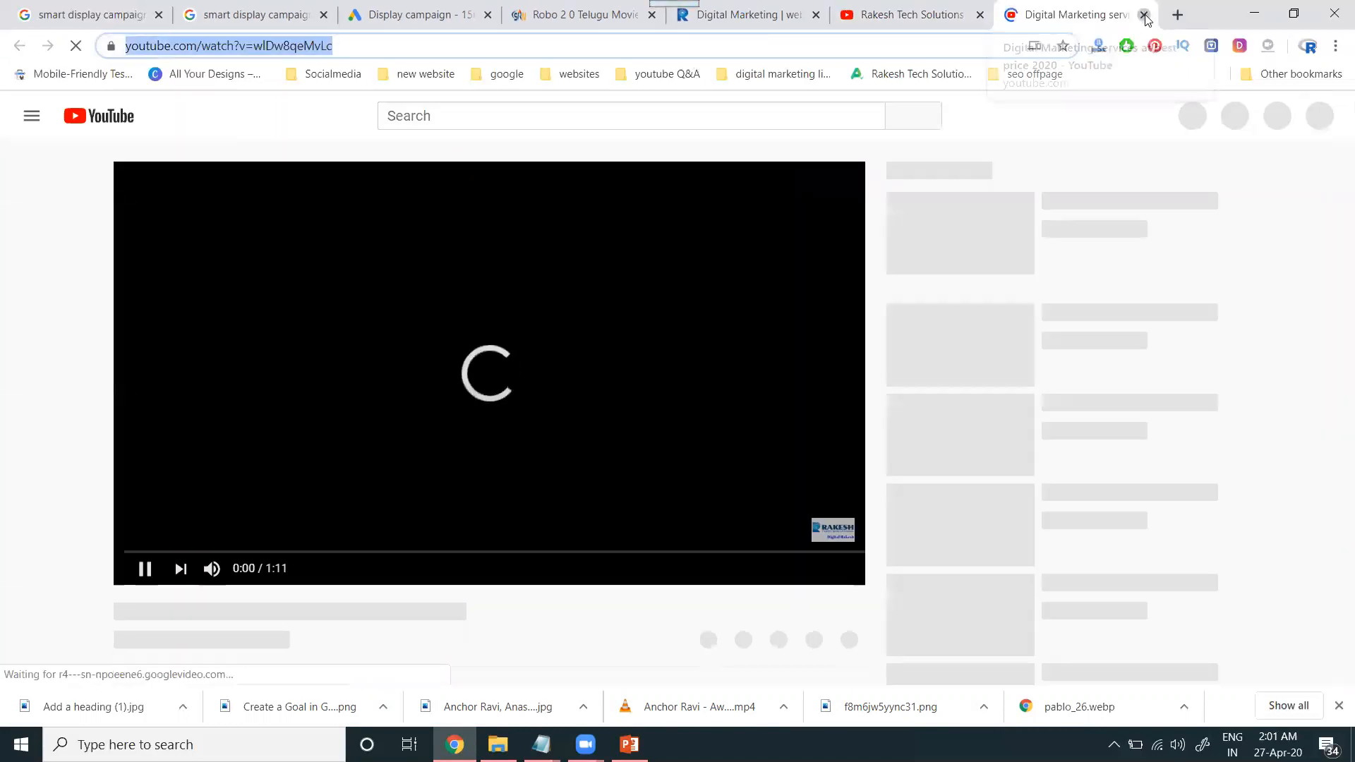
key("ctrl+w")
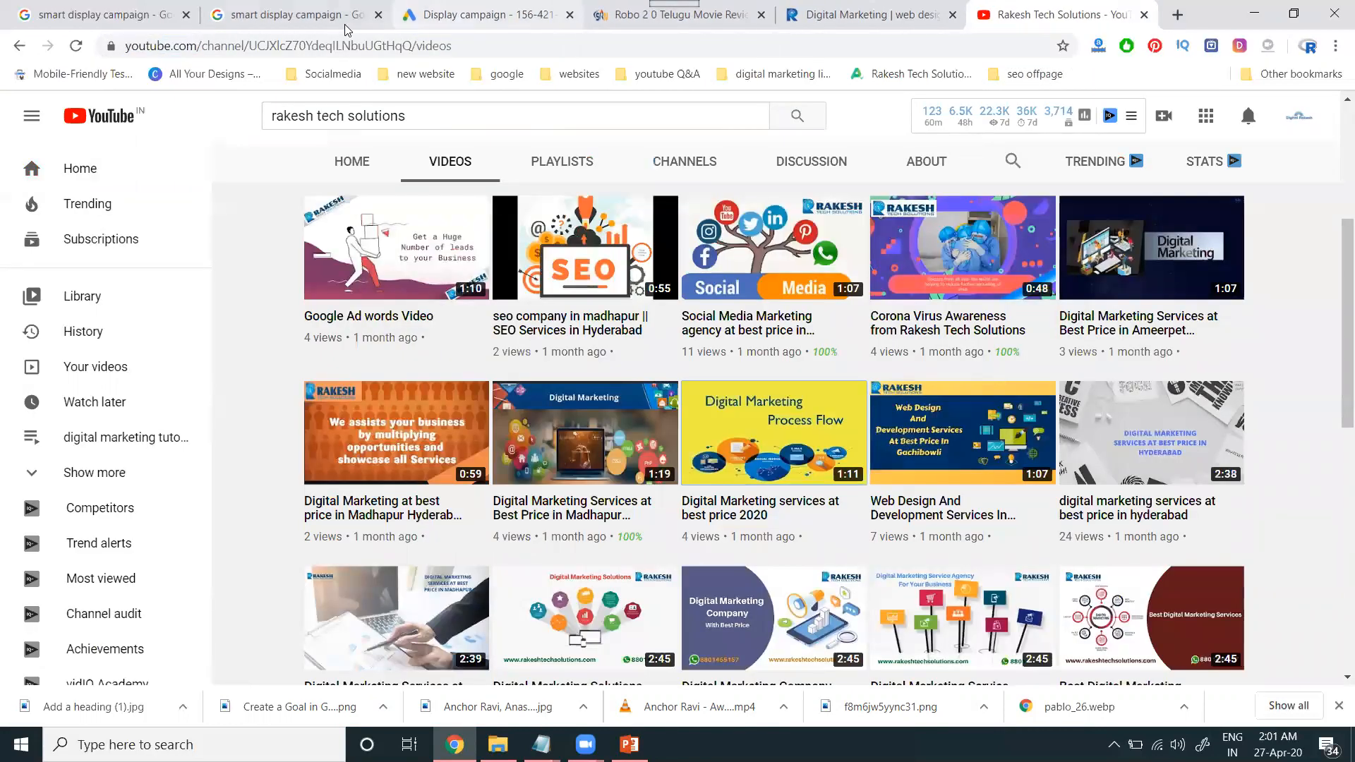
left_click(460, 27)
type("https://www.youtube.com/watch?v=wIDw8qeMvLc")
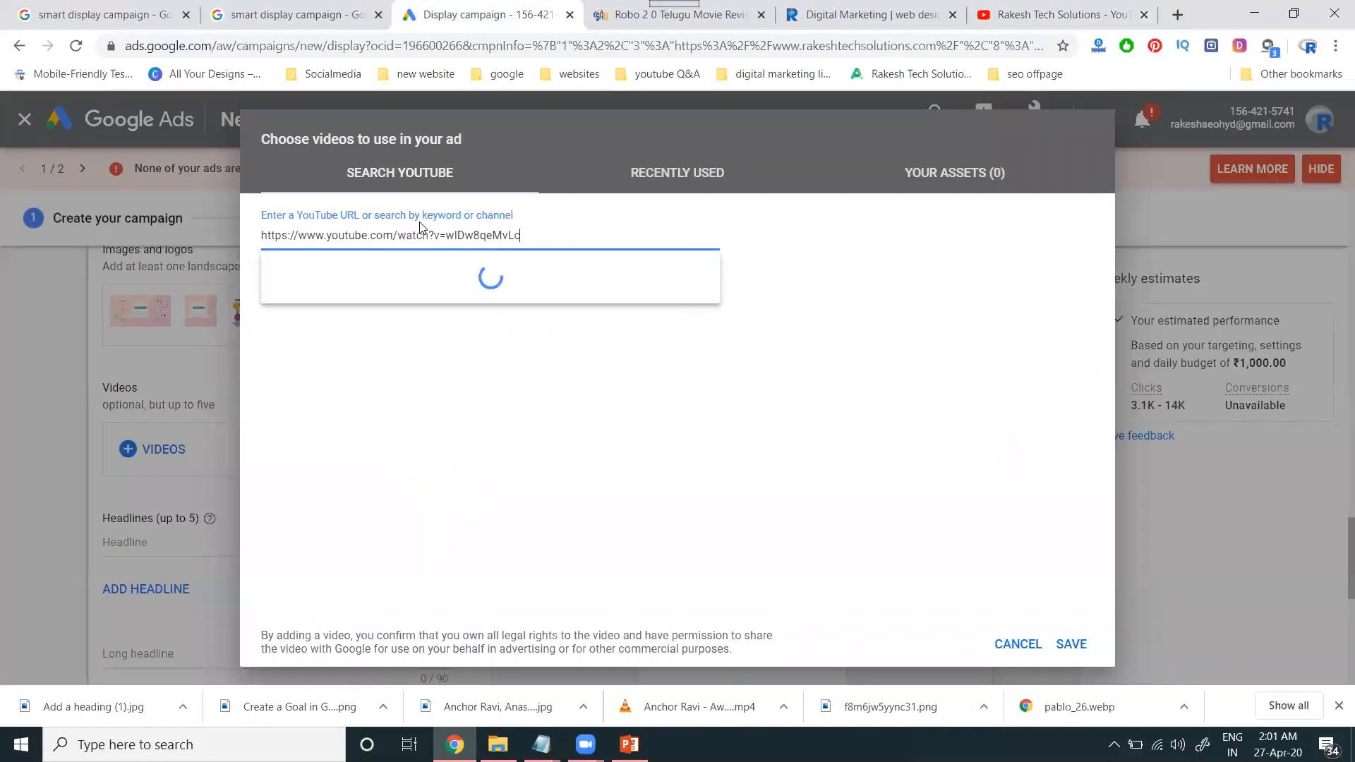
left_click(1071, 643)
Step: Preview the responsive display ad on YouTube and check the added images and video
scroll(566, 449, "up", 3)
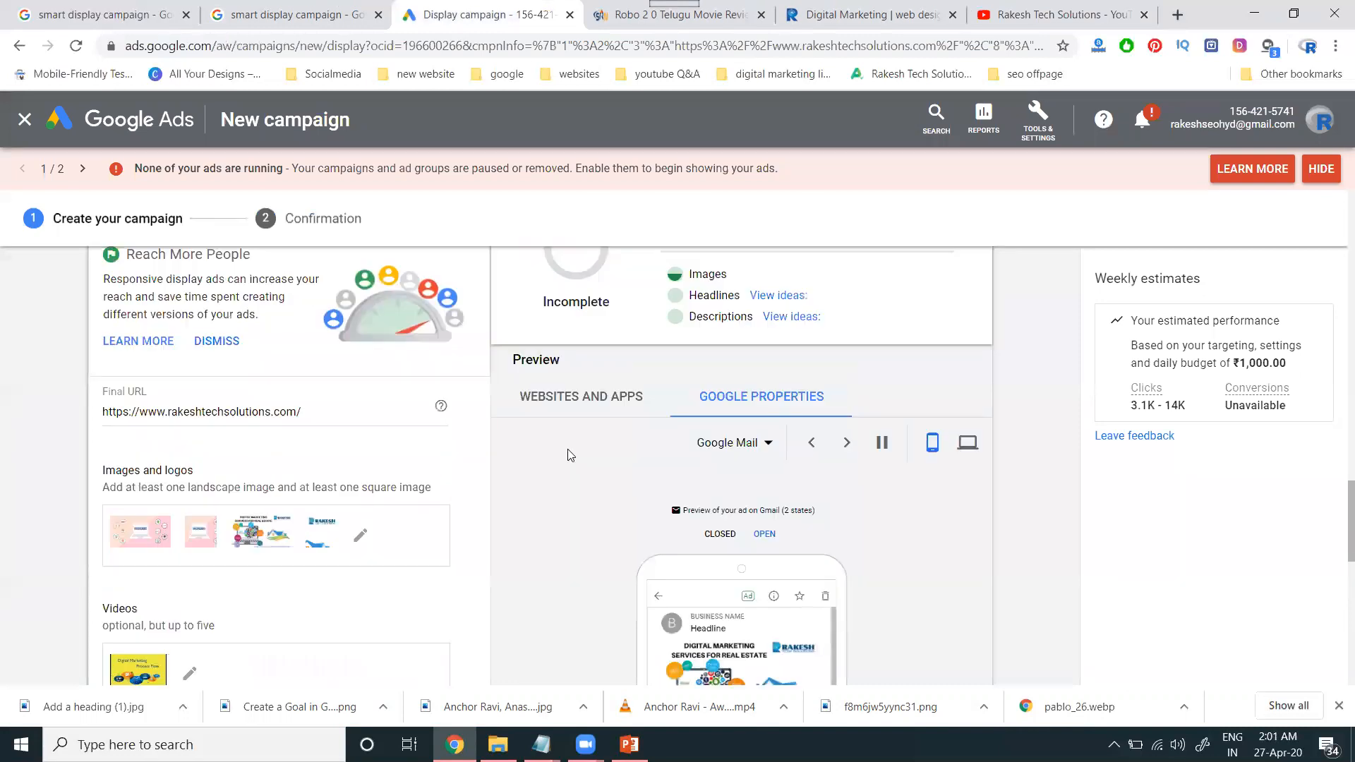
left_click(770, 442)
left_click(762, 487)
scroll(767, 430, "down", 5)
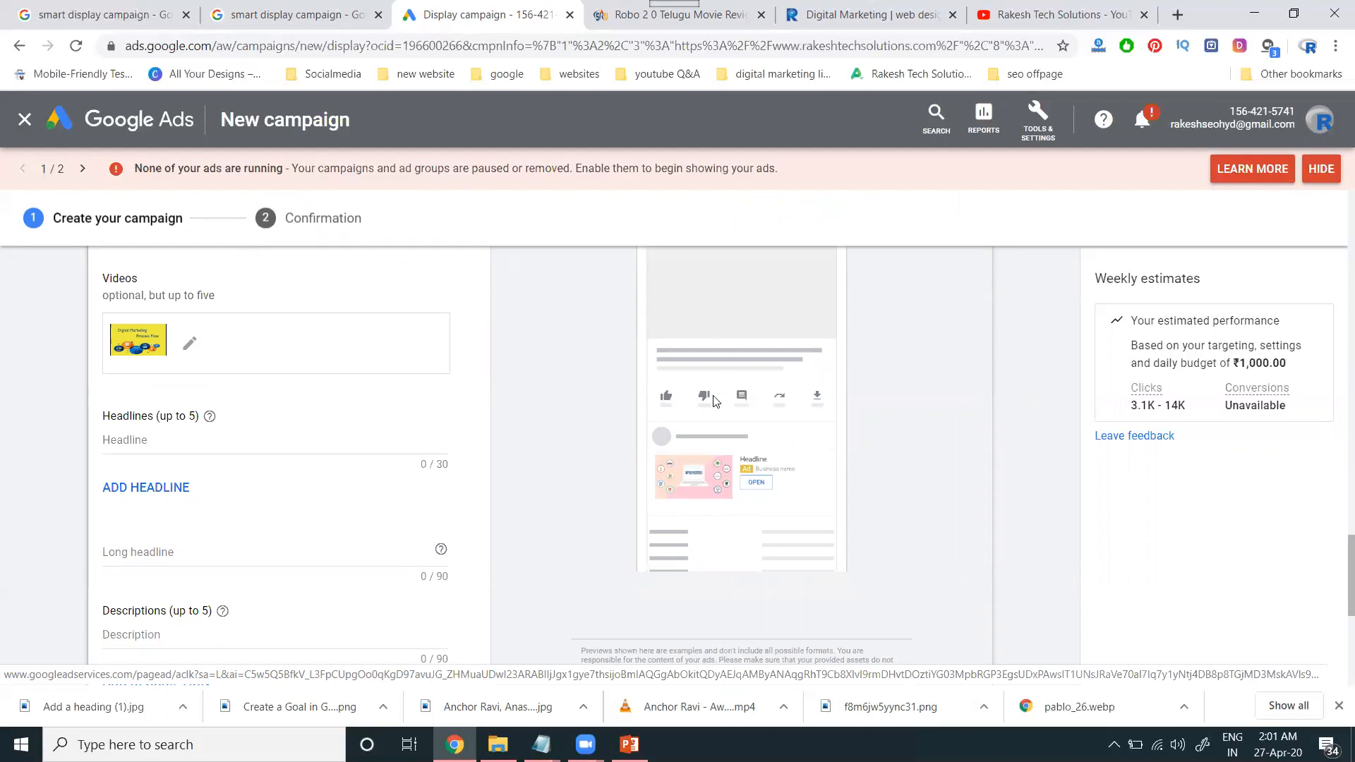
scroll(713, 469, "up", 1)
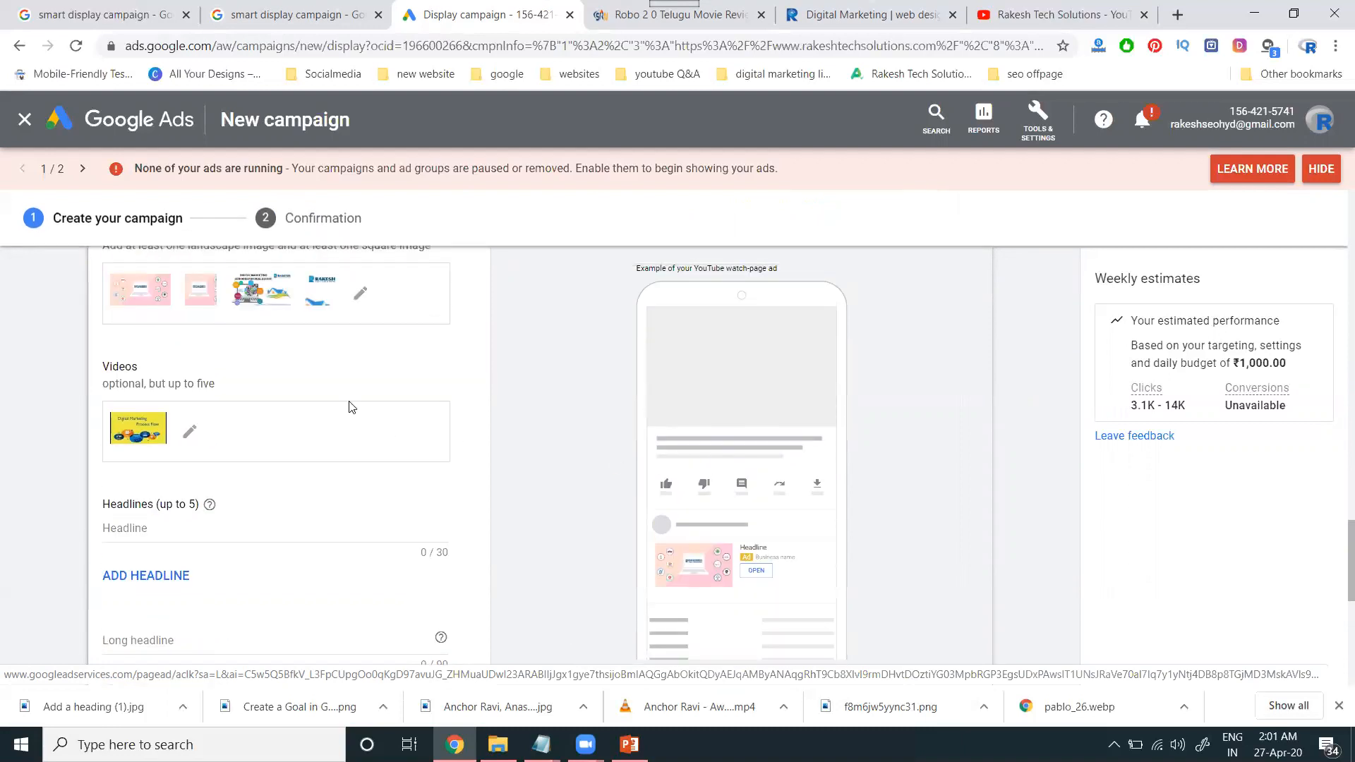
scroll(153, 527, "up", 1)
Step: Enter "Rakesh Tech Solutions" as the ad's business name
scroll(182, 510, "down", 4)
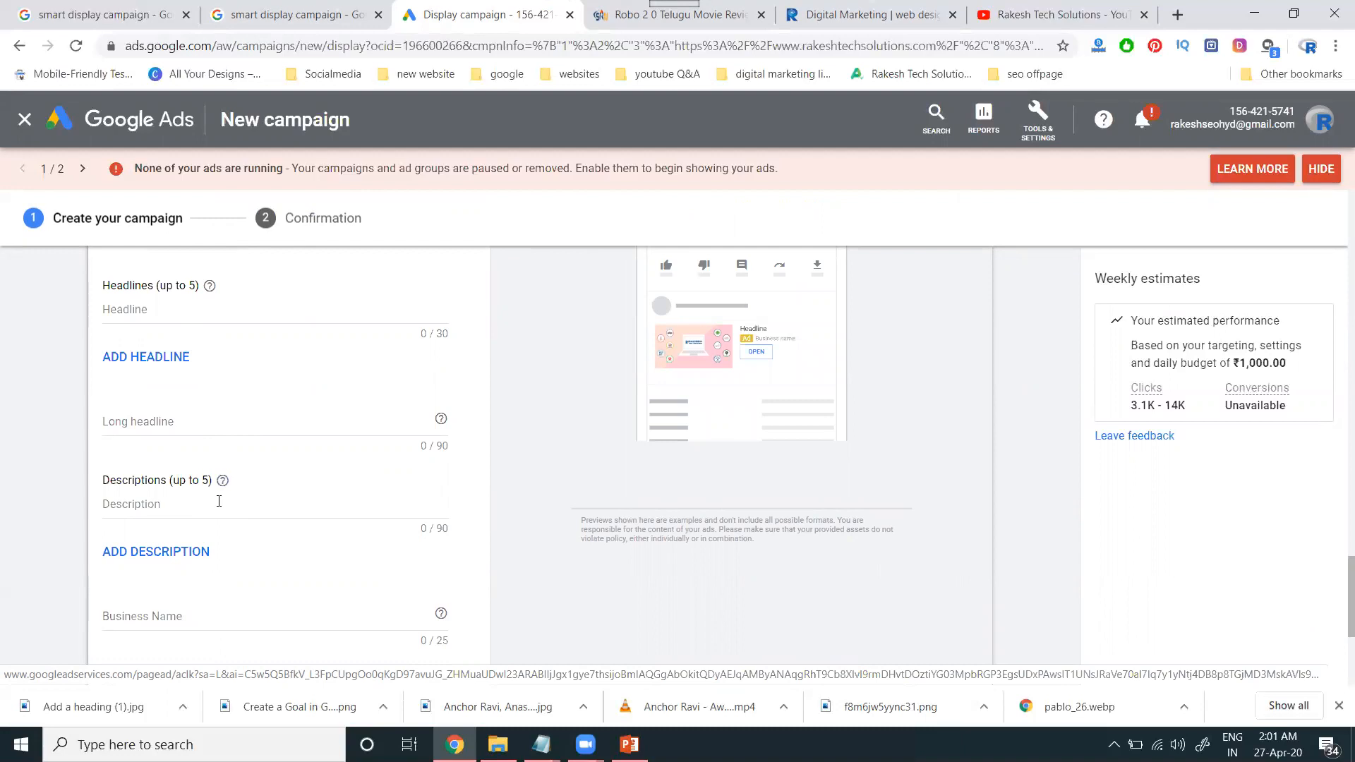
left_click(204, 611)
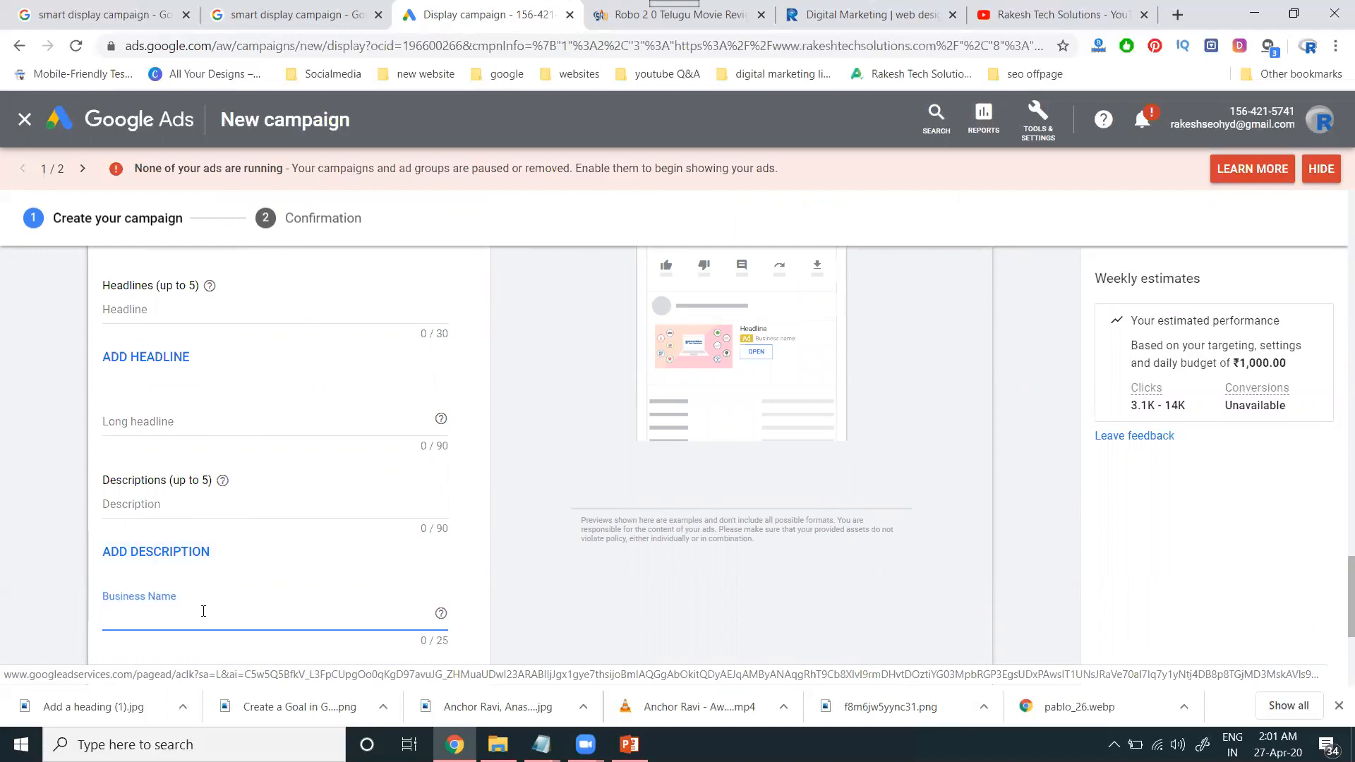
type("Rakesh Tech Sol")
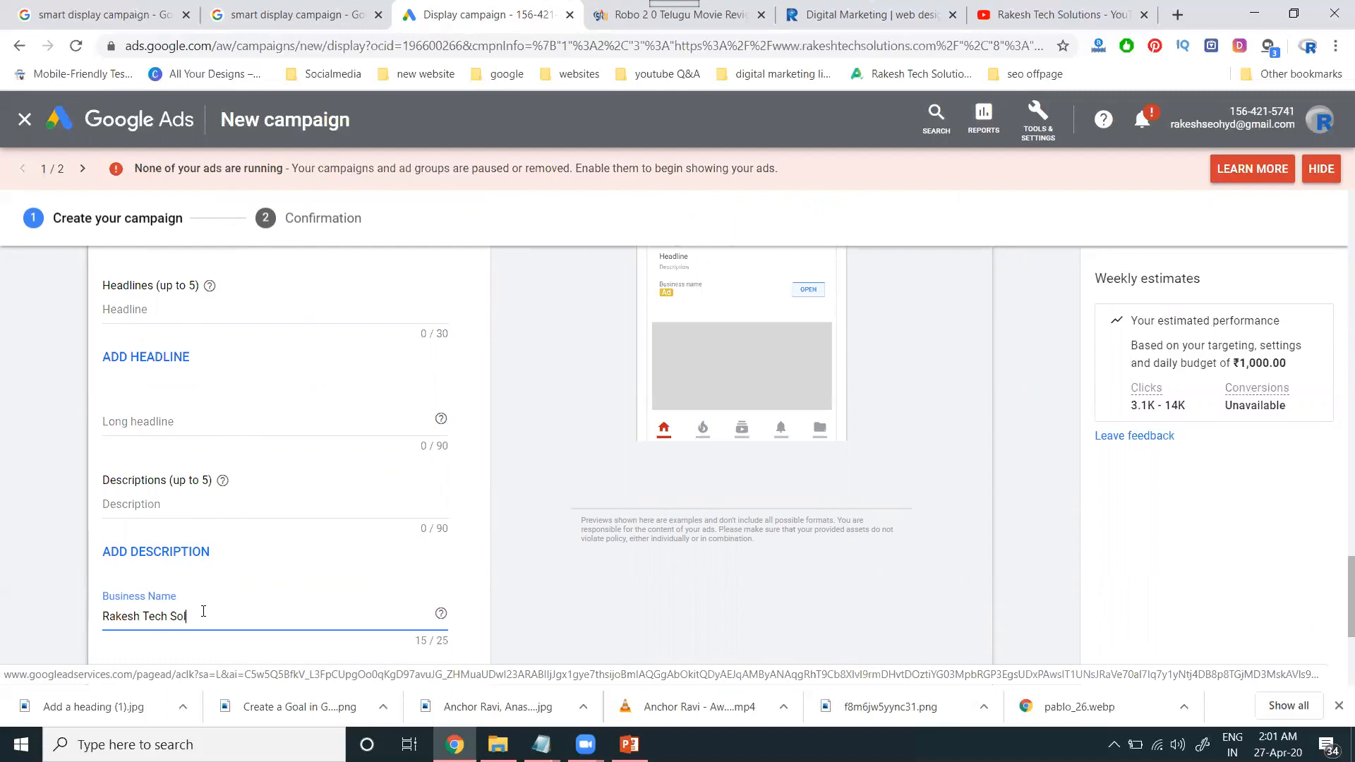
type("utions")
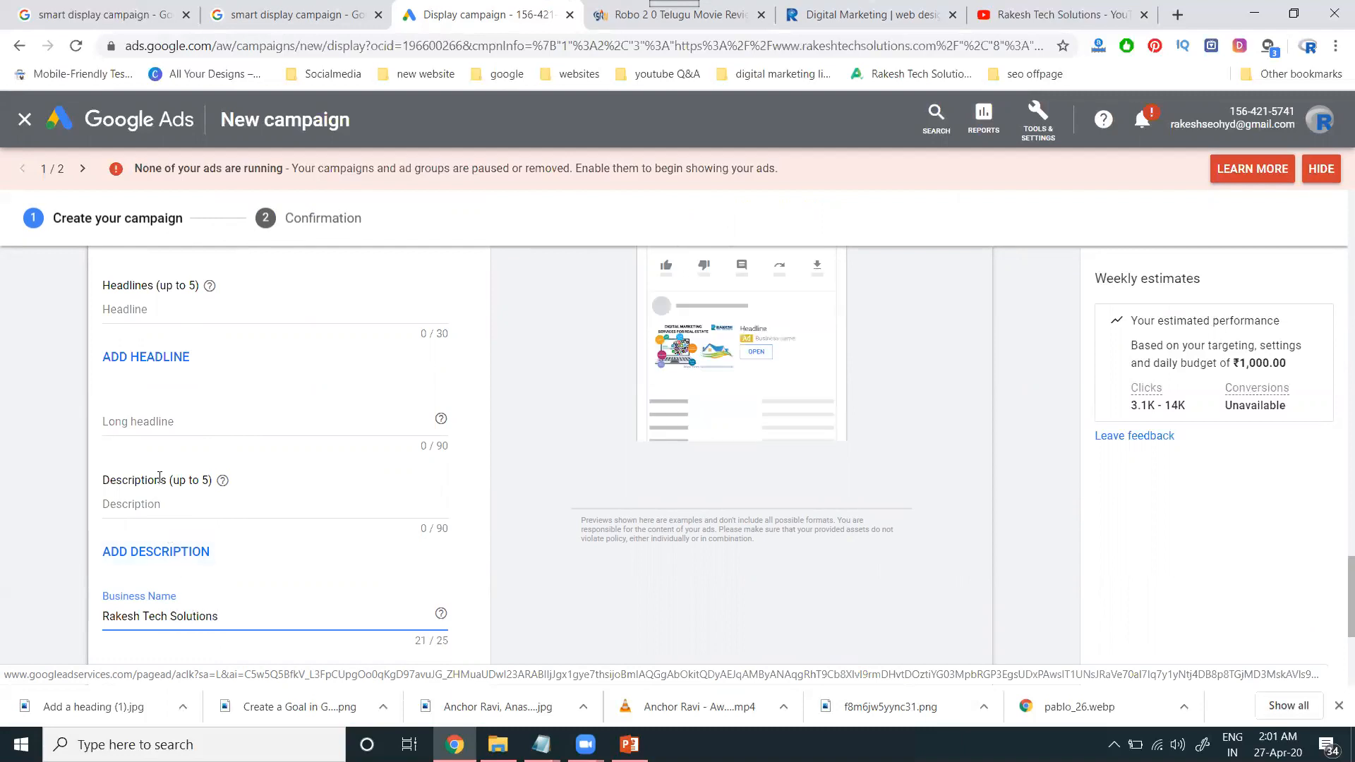
Step: Enter "Digital Marketing" as the ad's first headline
scroll(173, 530, "up", 3)
left_click(180, 528)
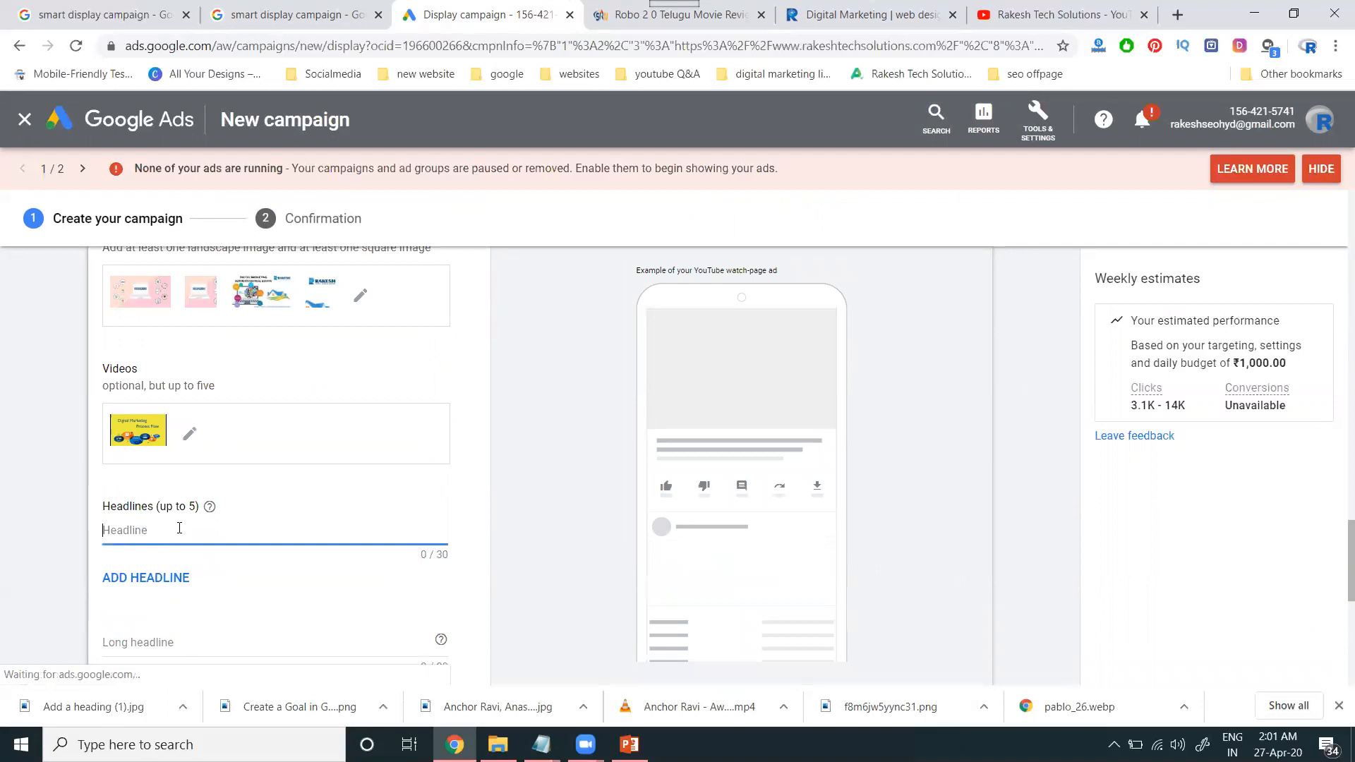
type("Digital Marketing")
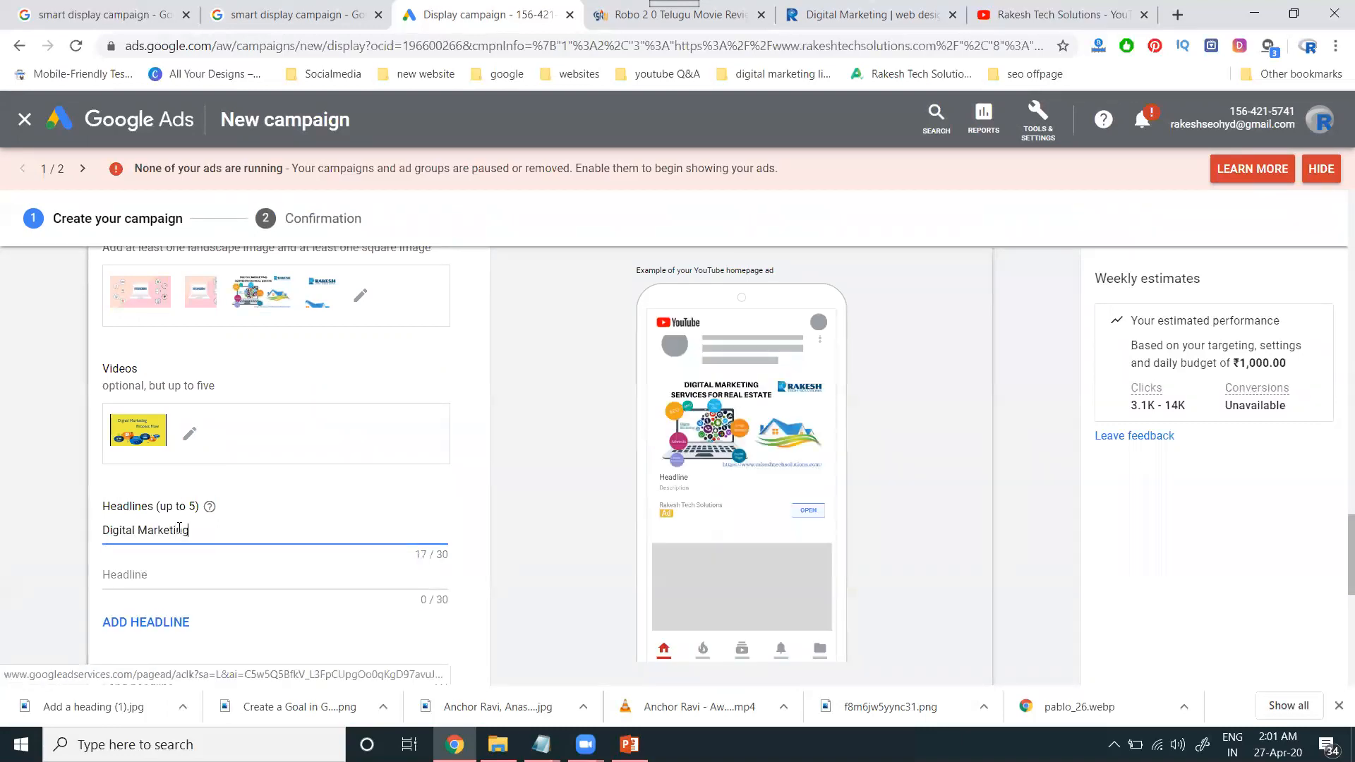
Step: Enter "Website Design and development" and "at best price in Hyderabad" as the ad's second and third headlines
scroll(185, 509, "down", 2)
left_click(190, 468)
type("Website Design")
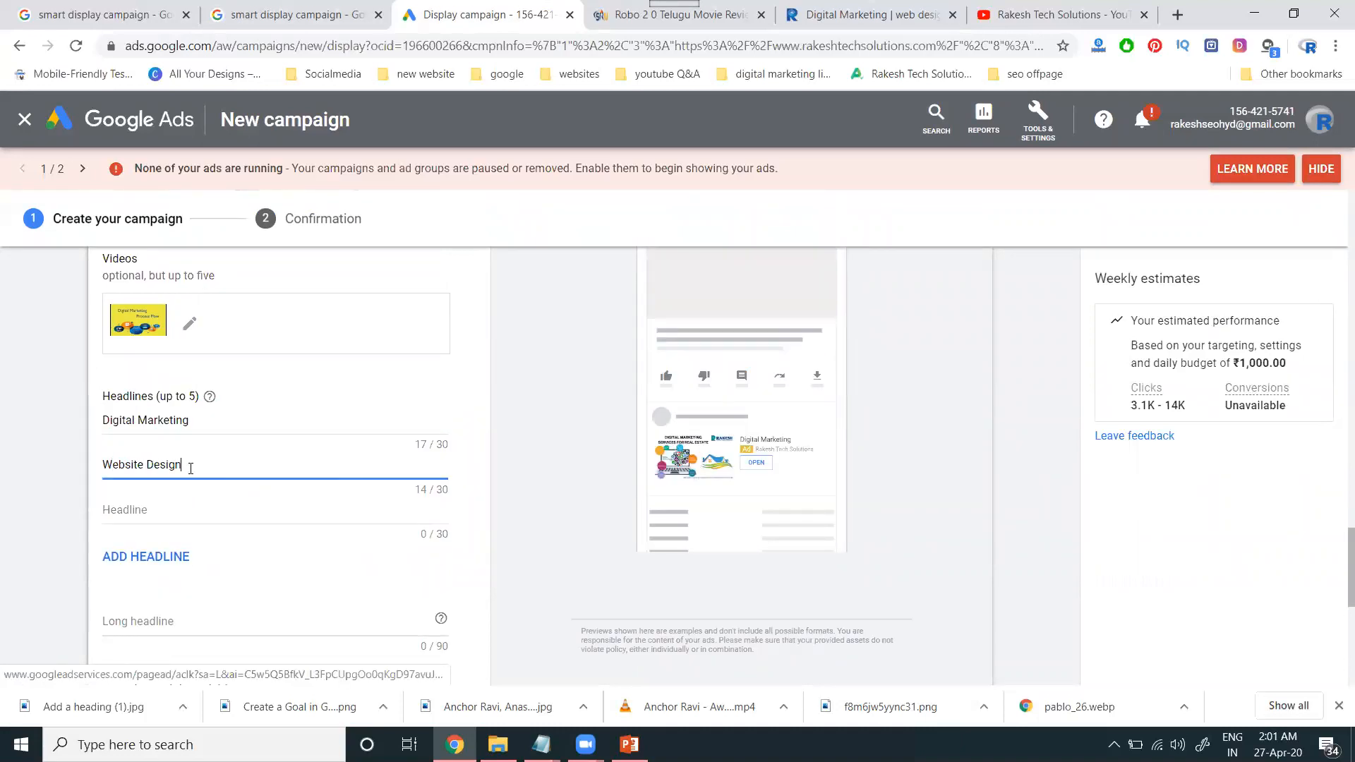
type(" and development")
left_click(199, 514)
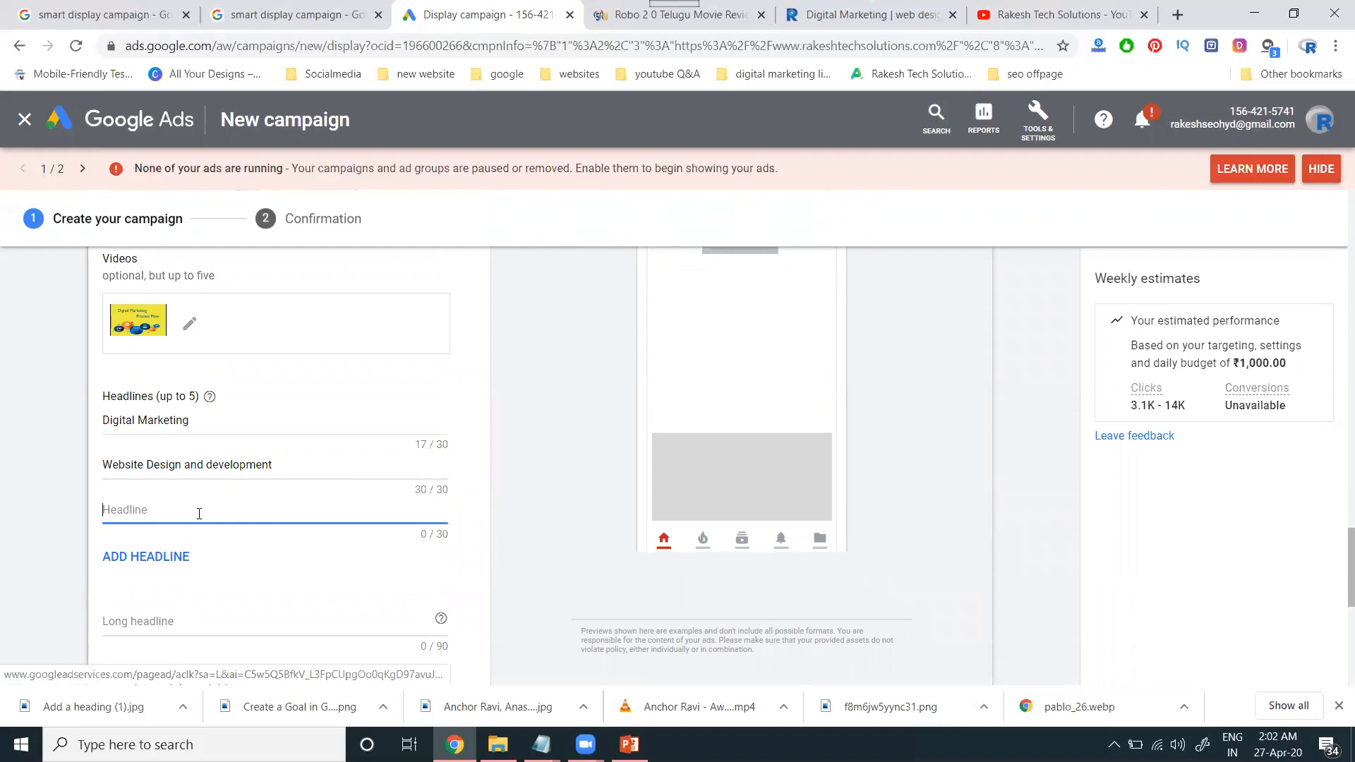
type("at best price in")
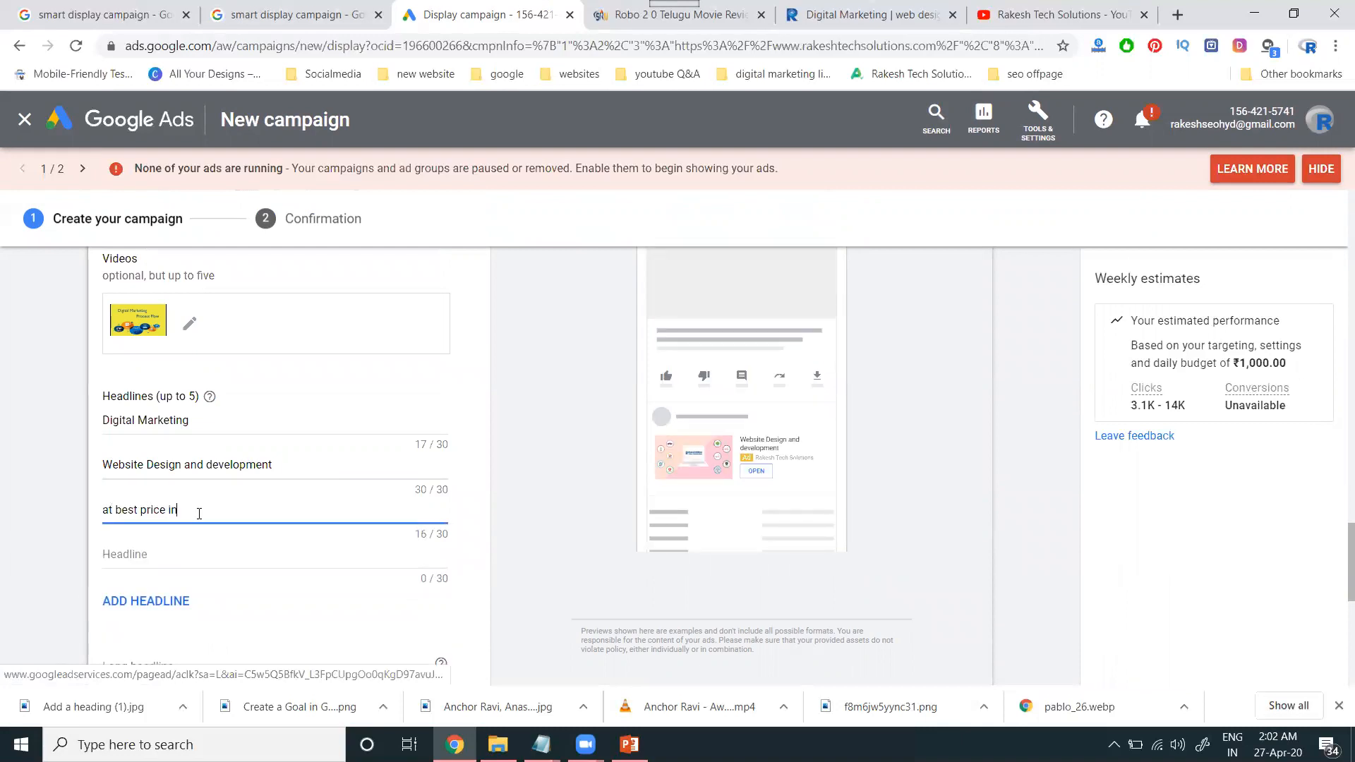
type(" Hyderabad")
Step: Copy the opening welcome sentence, through "in Hyderabad", from the Rakesh Tech Solutions website and paste it as the ad's first description
scroll(201, 504, "down", 5)
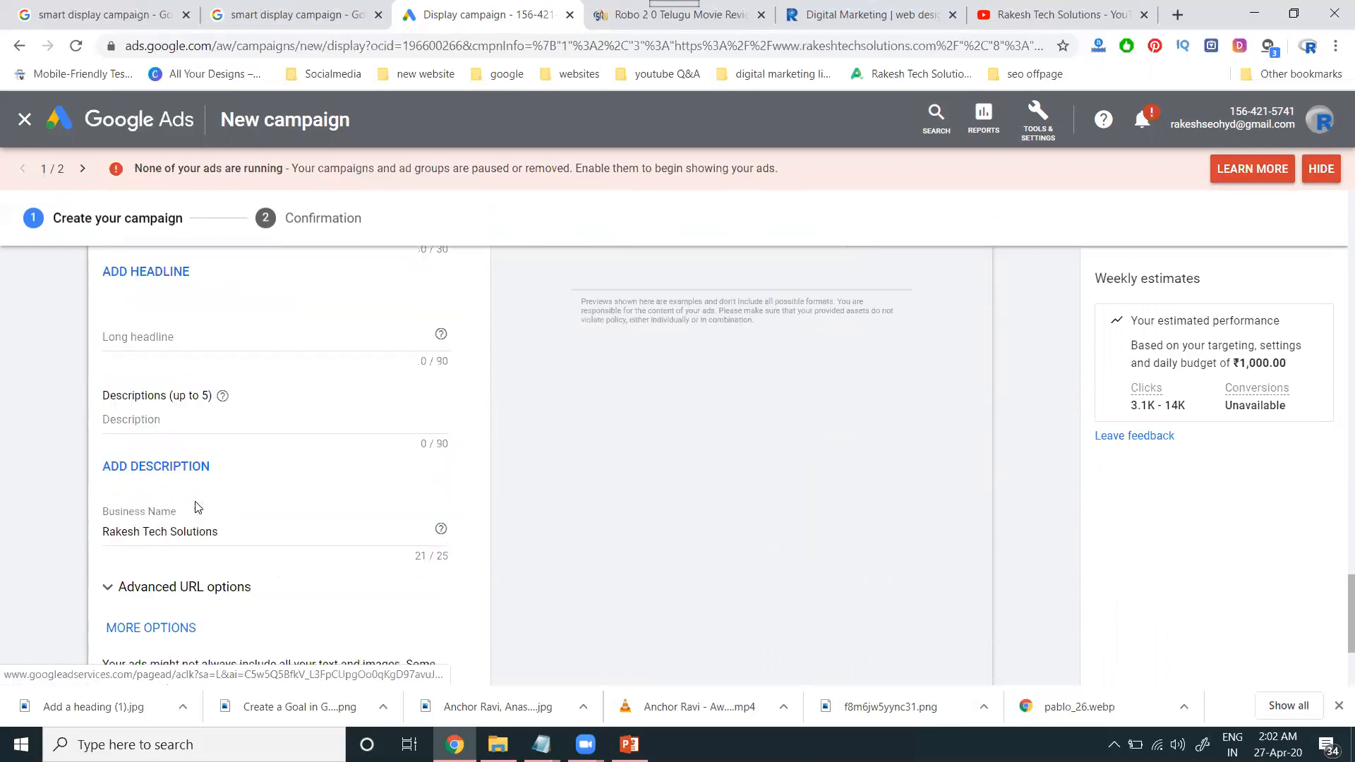
left_click(875, 15)
scroll(501, 435, "down", 5)
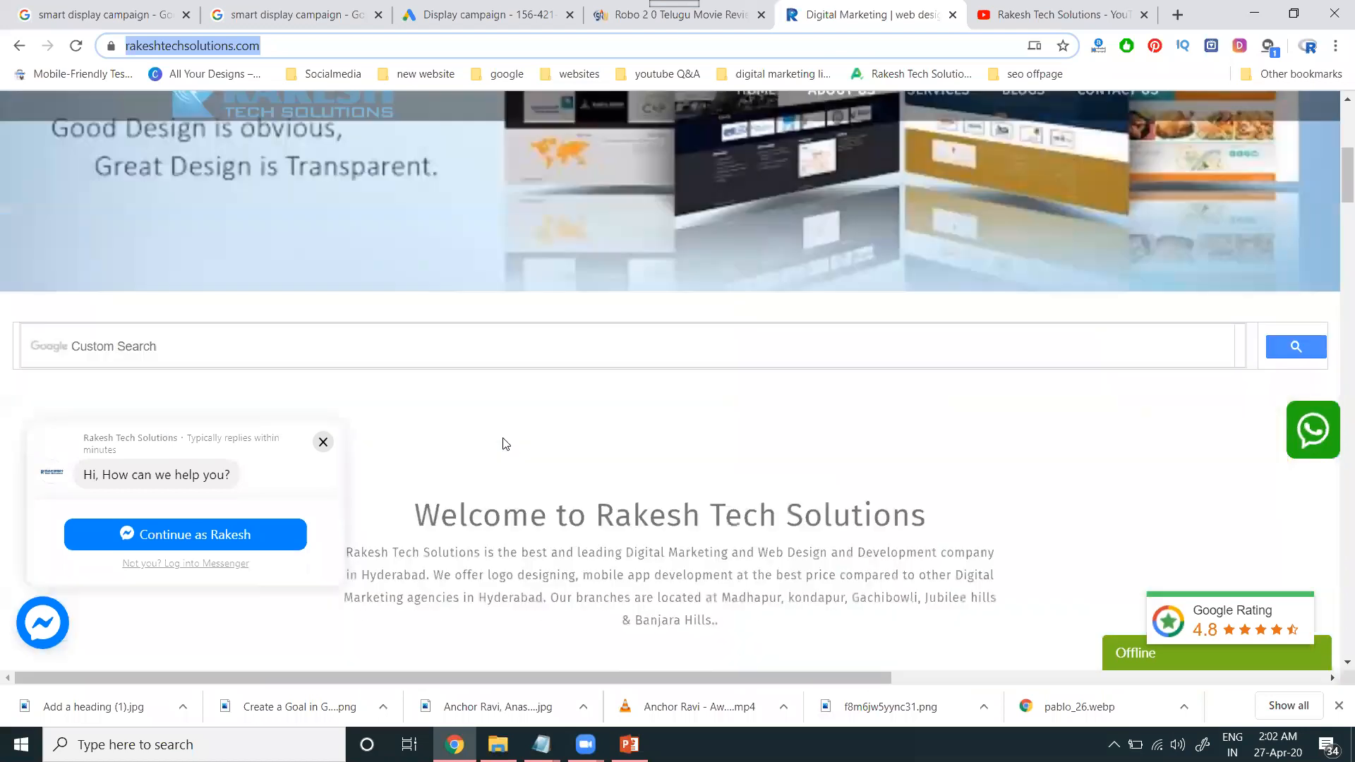
left_click_drag(345, 316, 427, 339)
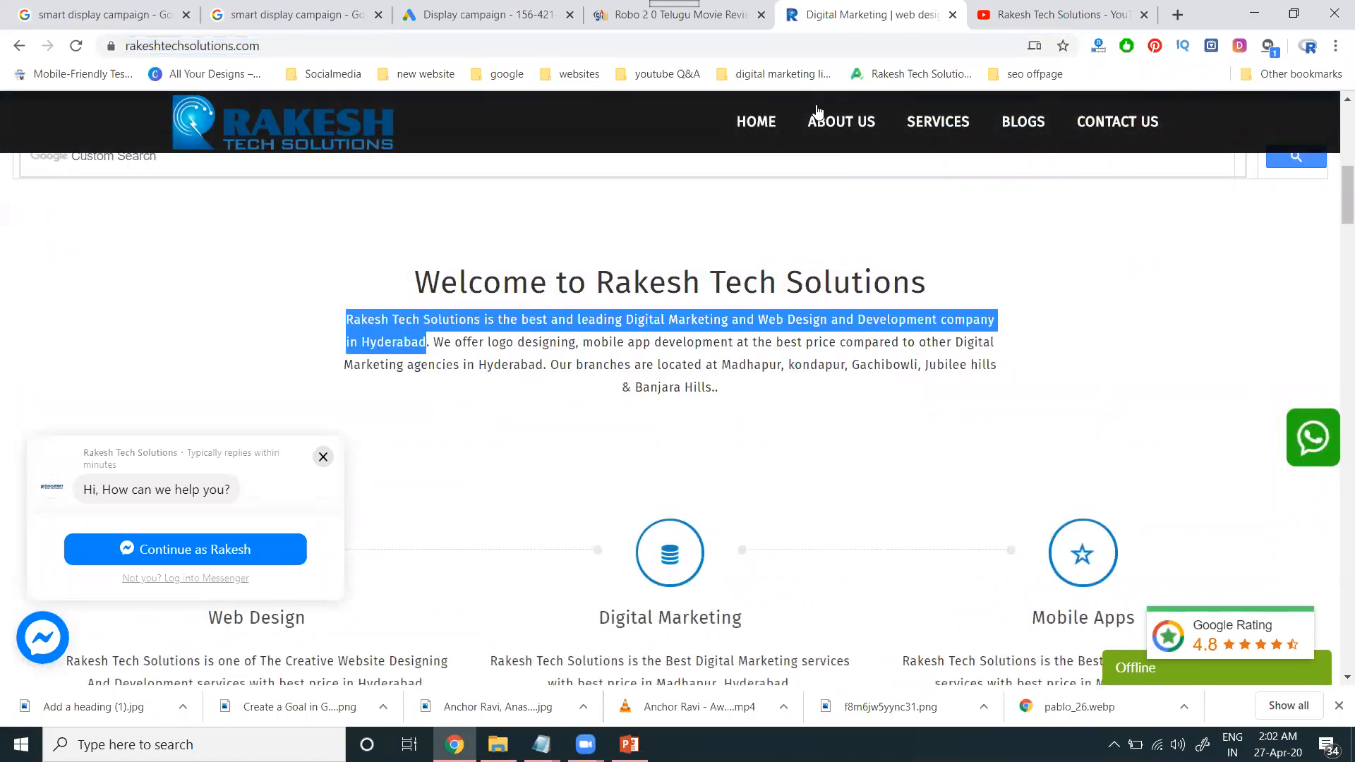
left_click(480, 14)
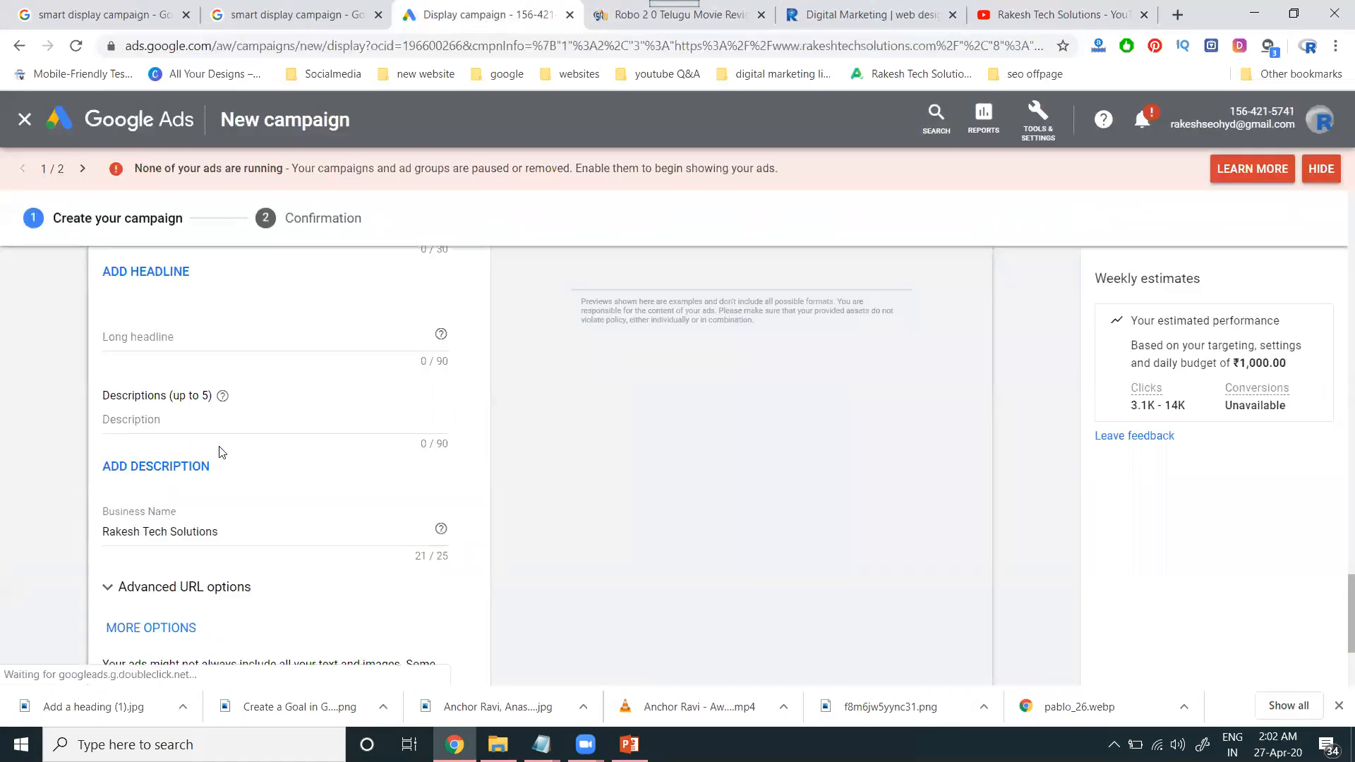
left_click(215, 424)
key("ctrl+v")
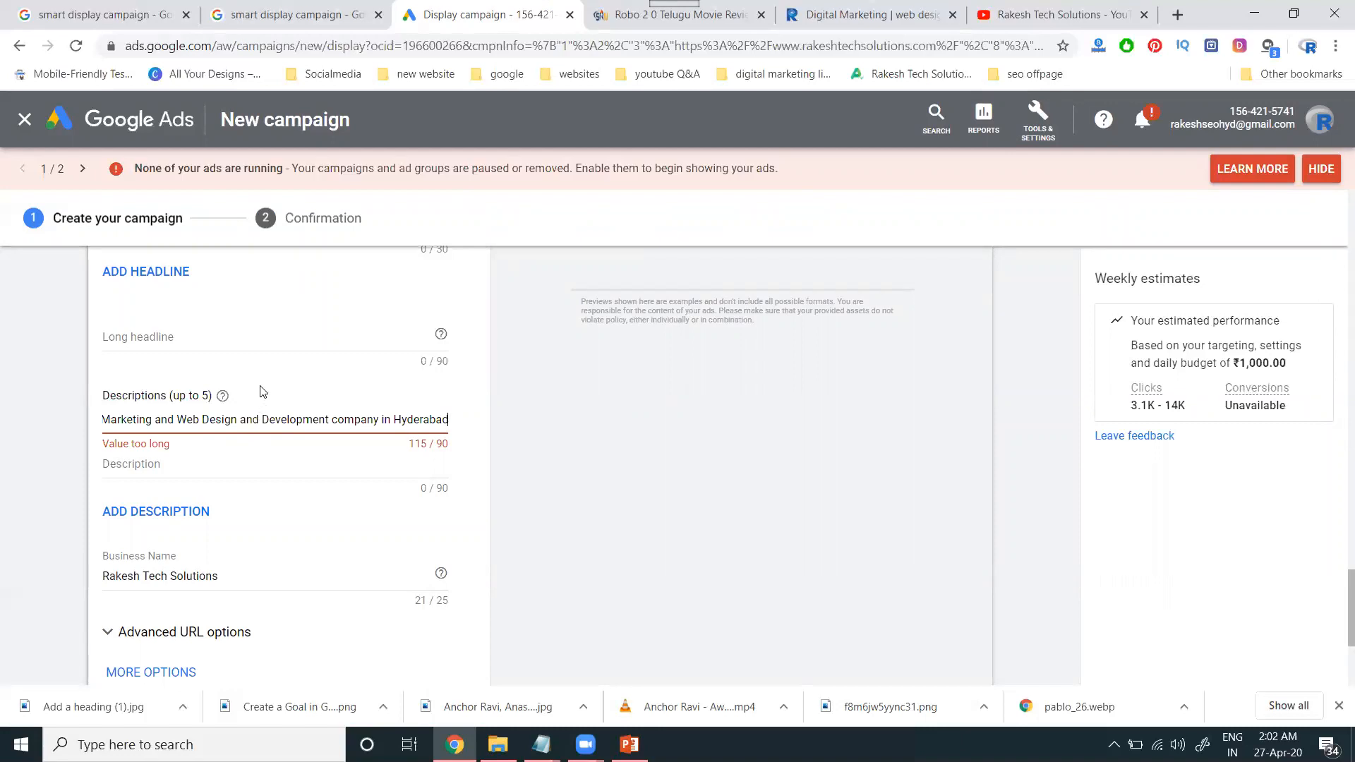
Step: Replace "the best and leading" with "Provide" in the first description
key("ctrl+a")
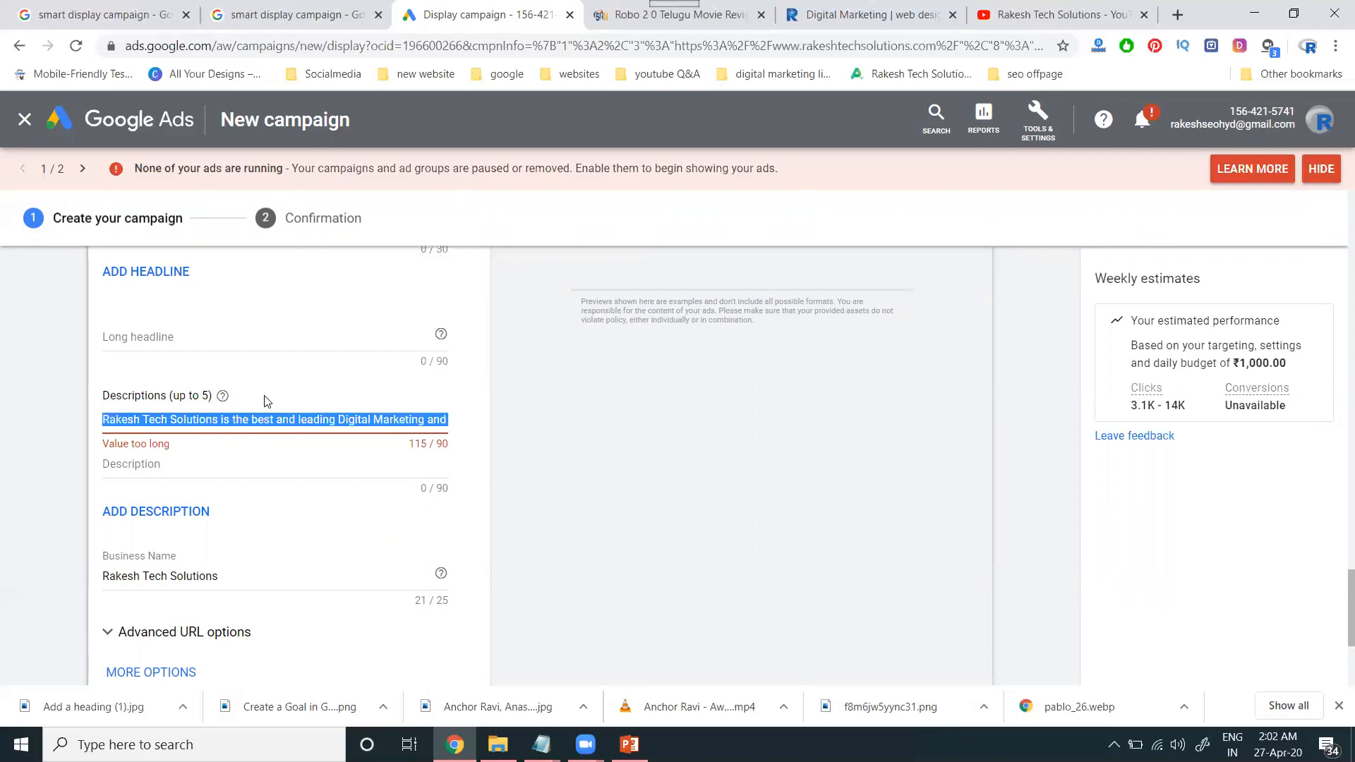
left_click(260, 420)
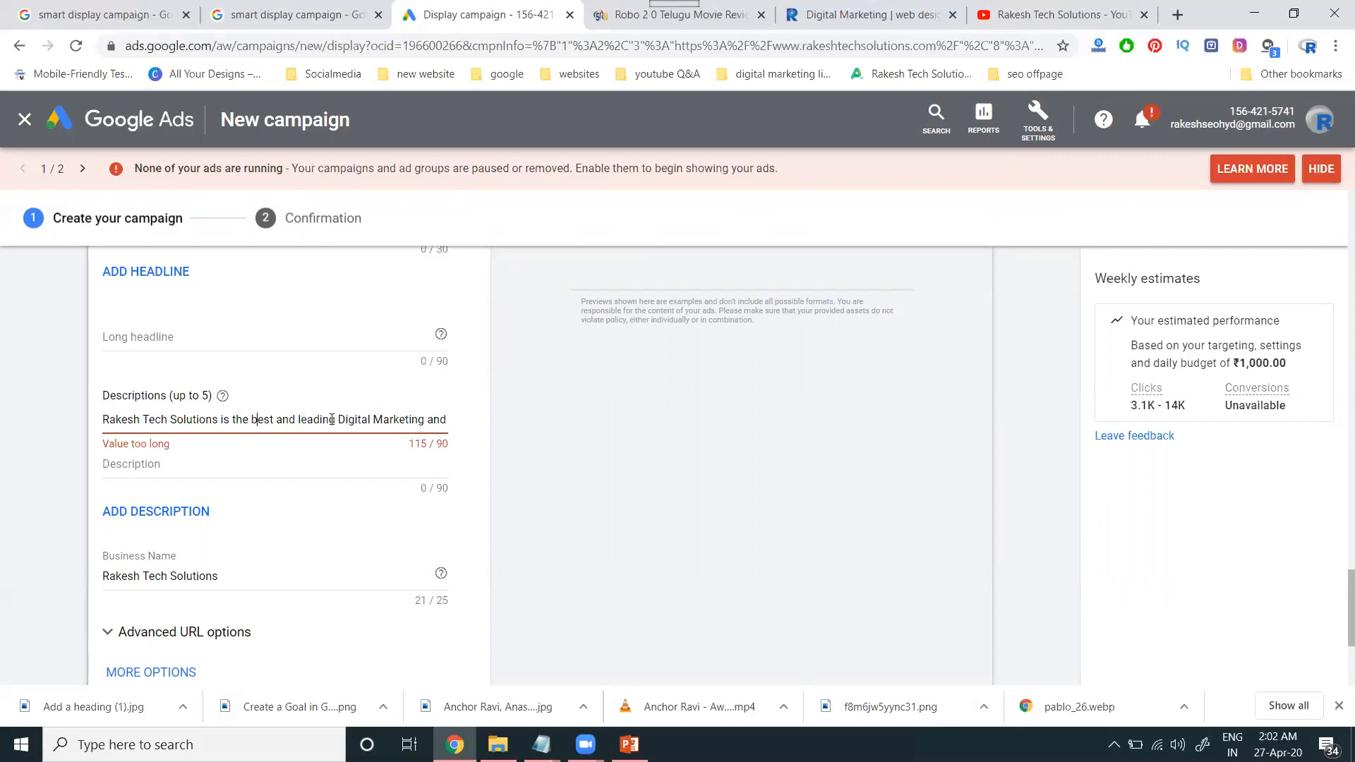
left_click_drag(341, 420, 243, 415)
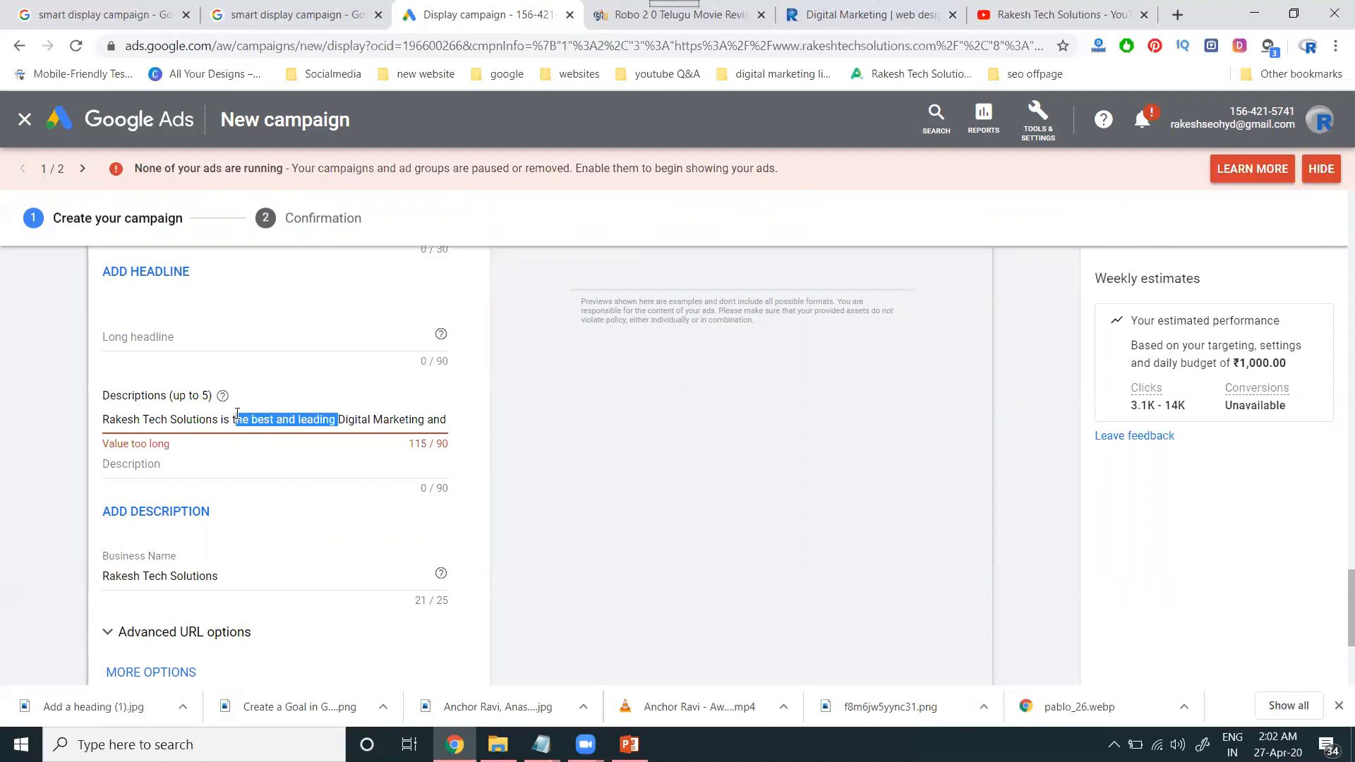
key("BackSpace")
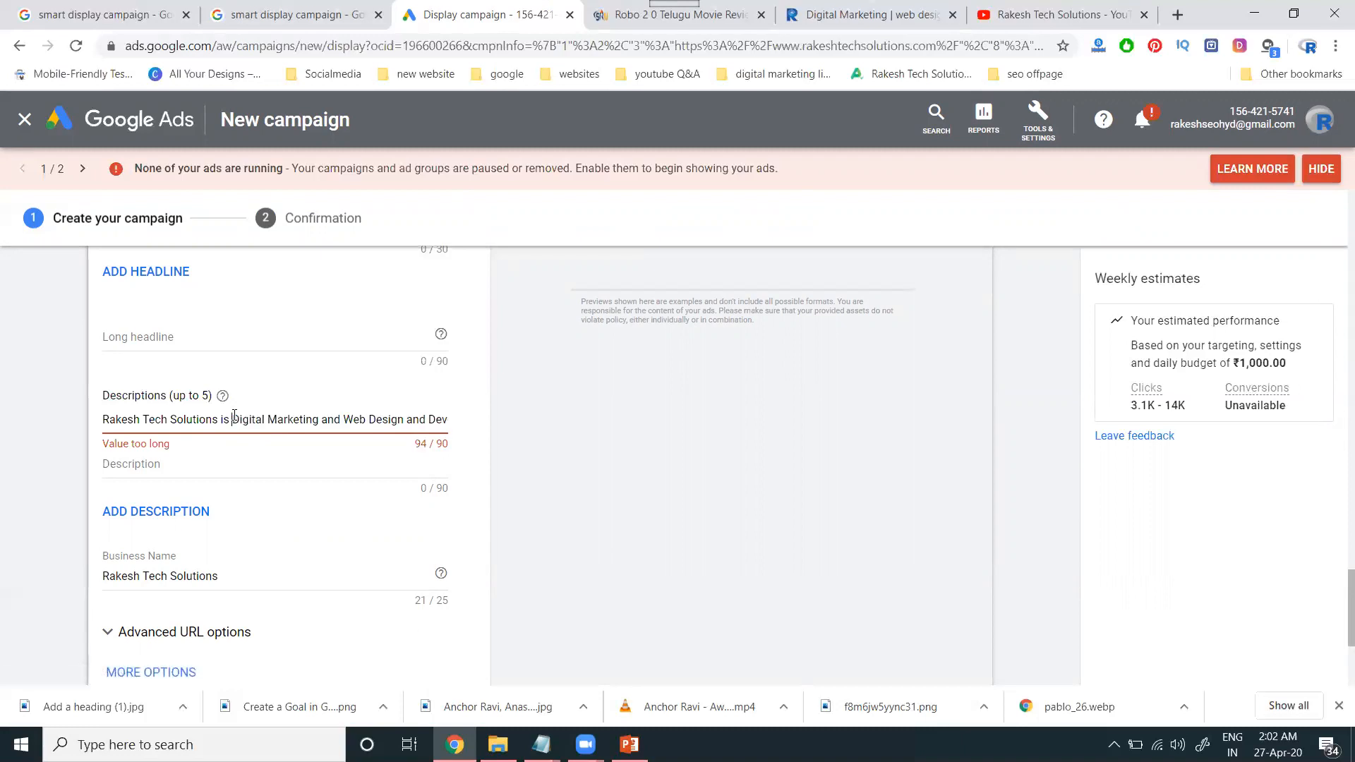
type("Provide")
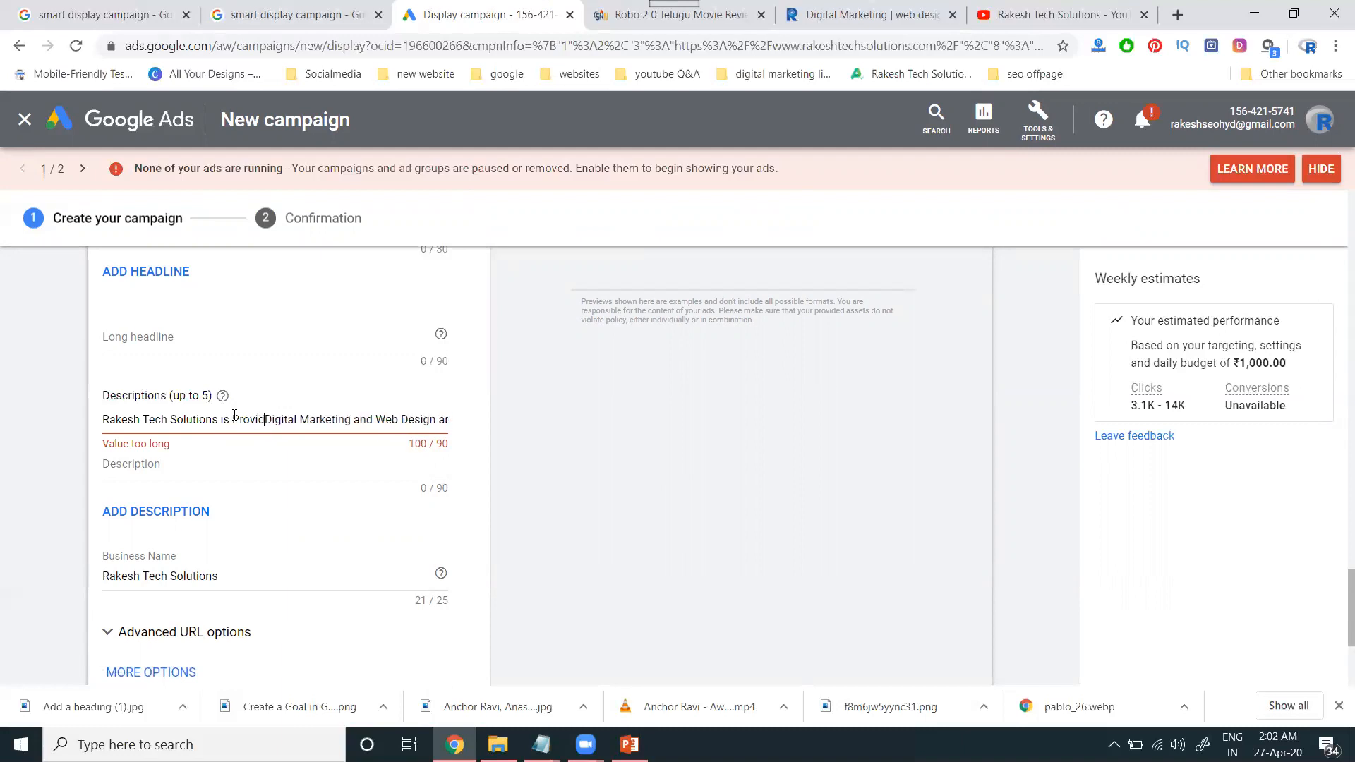
Step: Delete "in Hyderabad" from the end of the first description, so it ends with "company"
key("Right")
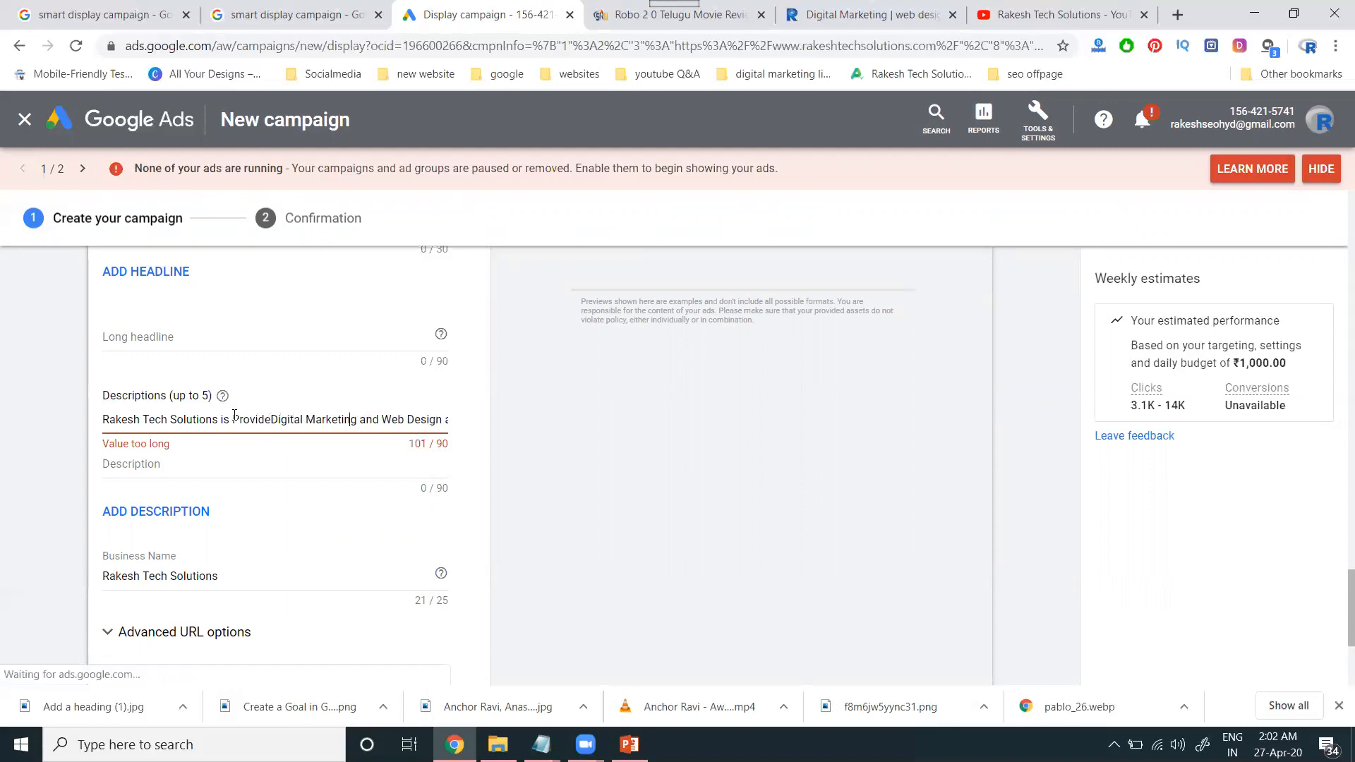
key("Right")
key("Right")
key("Right")
key("Right")
key("Right")
key("Right")
key("Right")
key("Right")
key("Right")
key("Right")
key("Right")
key("Right")
key("Right")
key("Right")
key("Right")
key("Right")
key("Right")
key("Right")
key("Right")
key("Right")
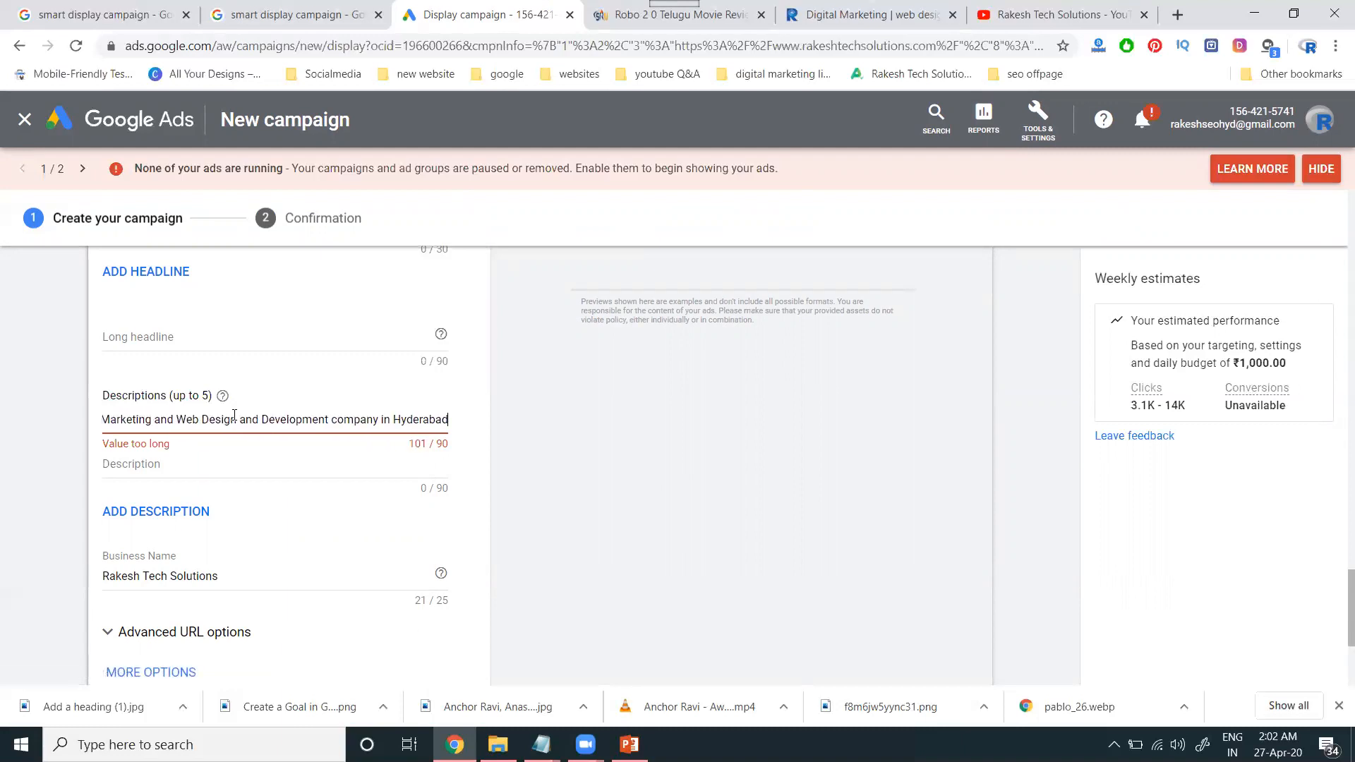
key("BackSpace")
key("BackSpace")
key("BackSpace")
key("BackSpace")
key("BackSpace")
key("BackSpace")
key("BackSpace")
key("BackSpace")
key("BackSpace")
key("BackSpace")
key("BackSpace")
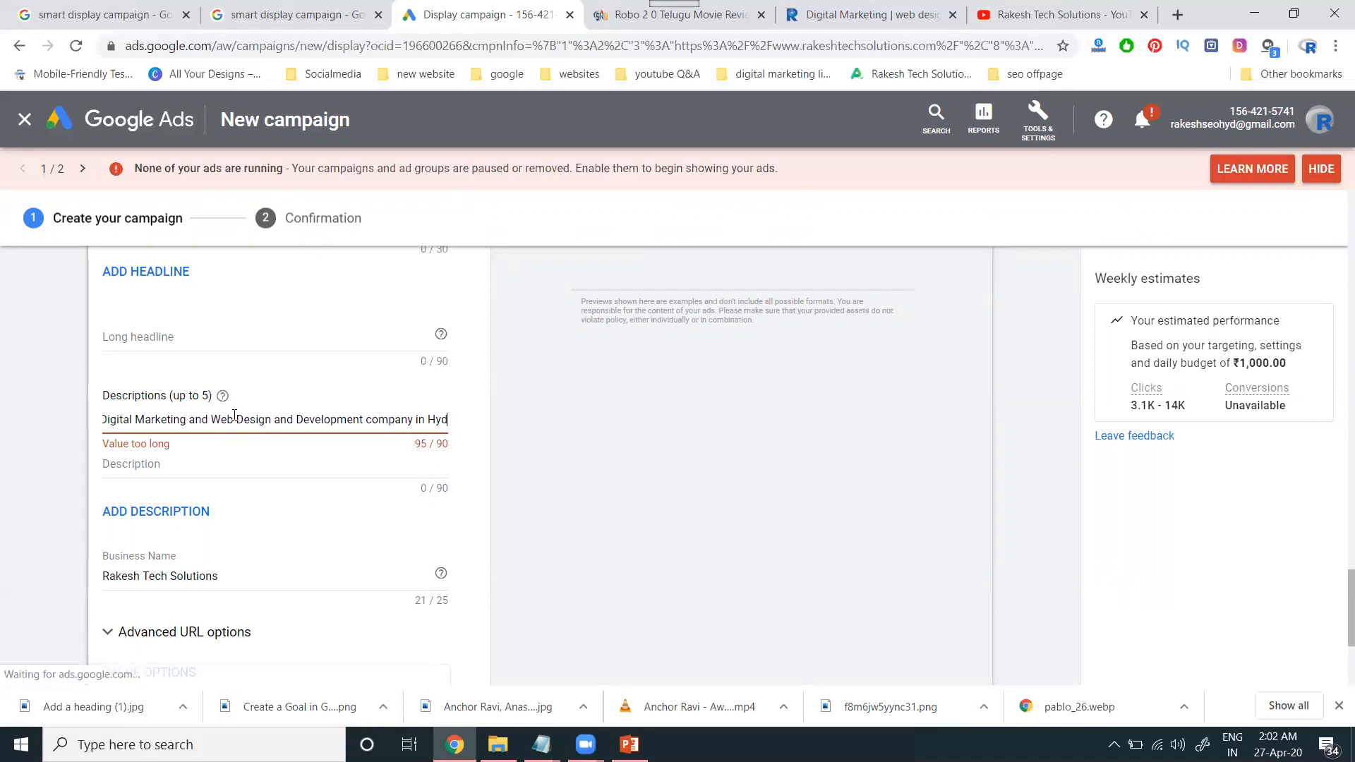
key("BackSpace")
key("BackSpace")
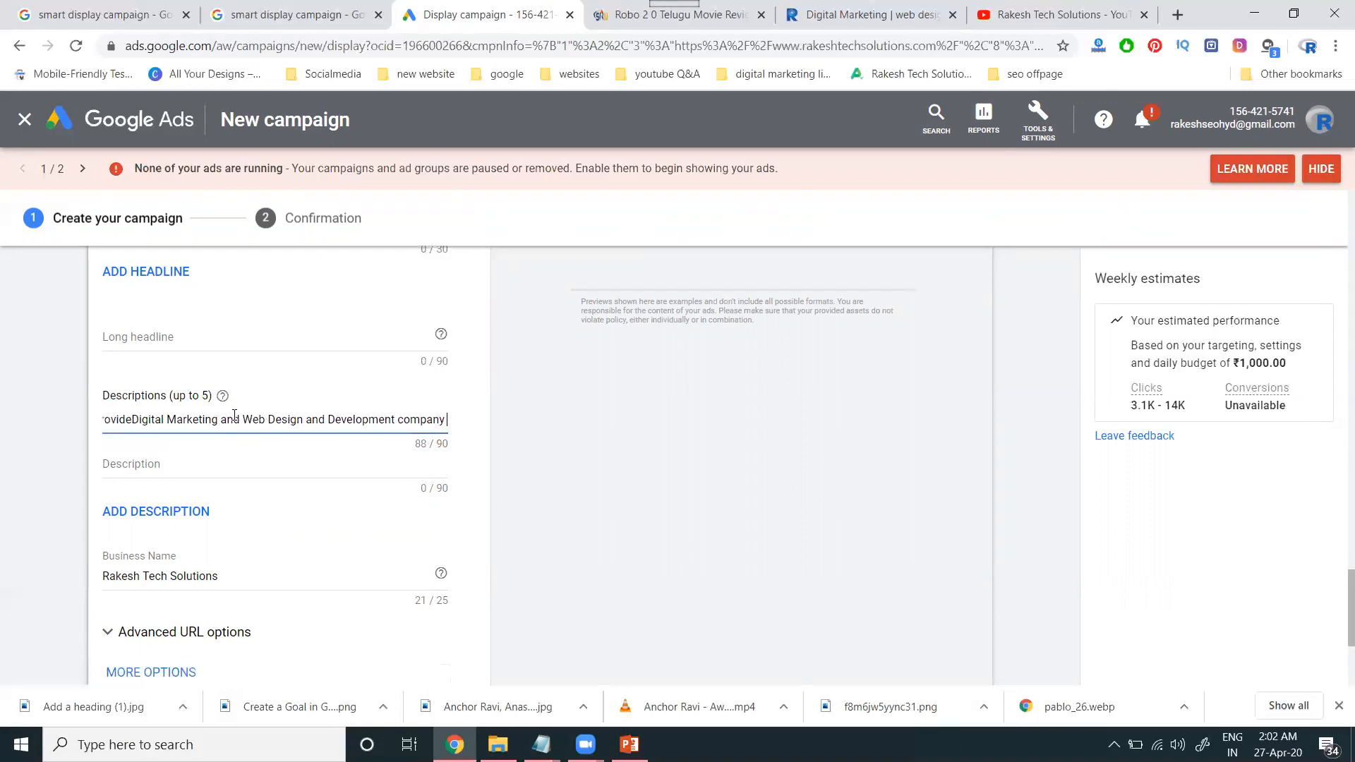
Step: Enter "at best price in Hyderabad" as the ad's second description
left_click(203, 478)
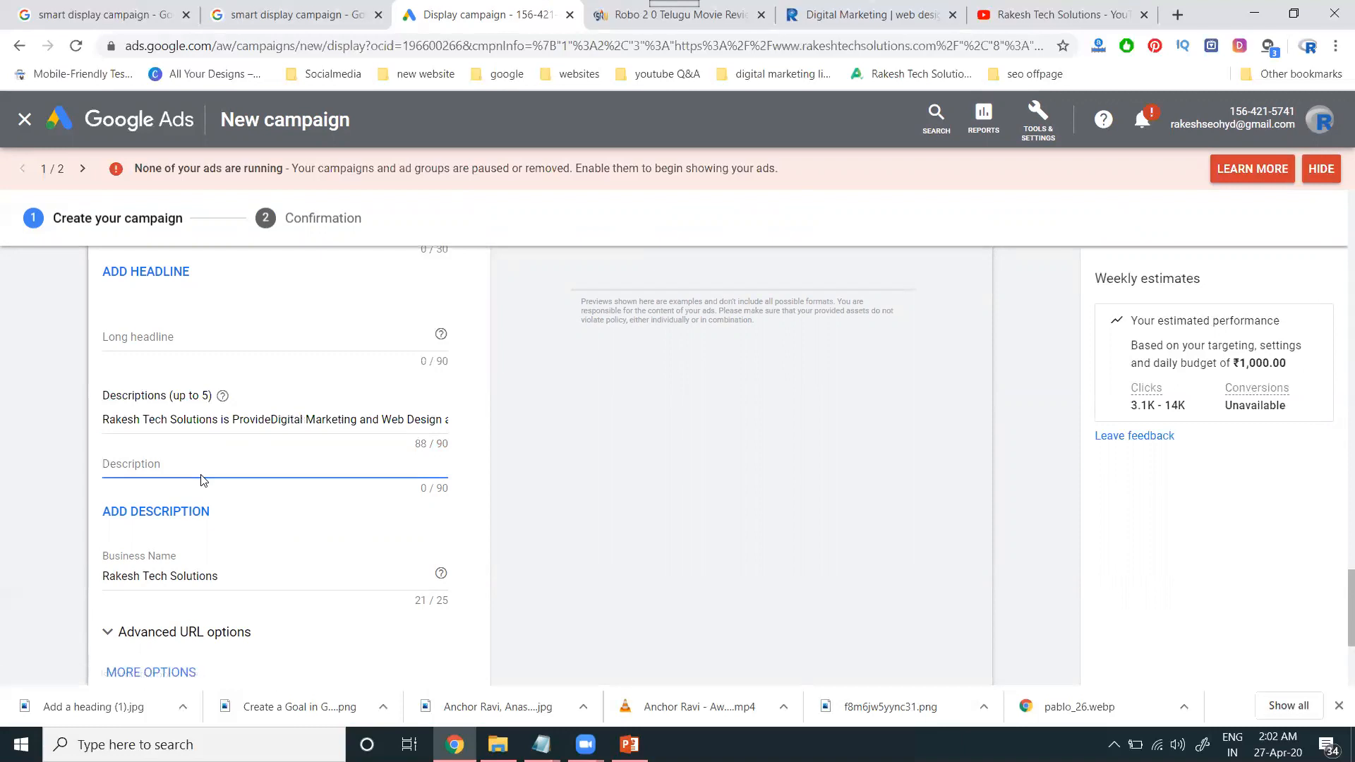
type("at best price in")
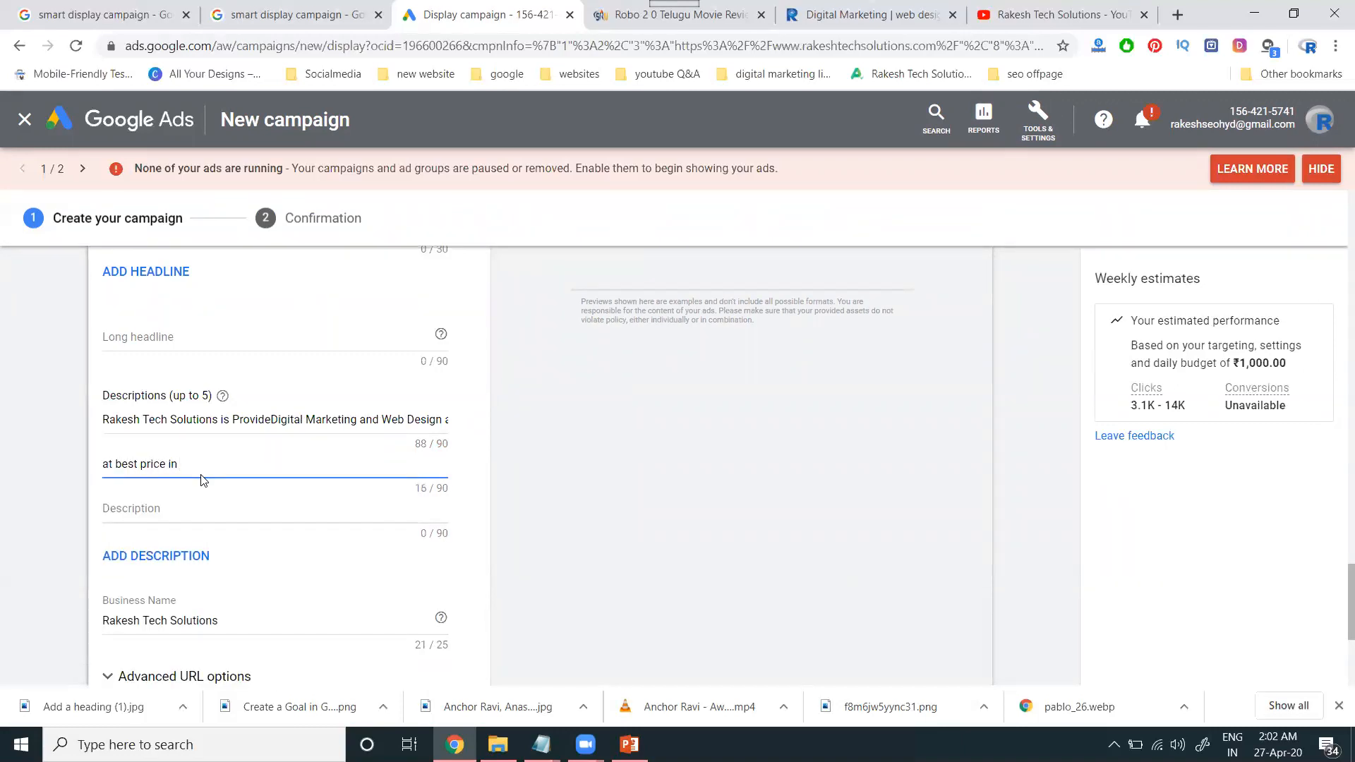
type(" Hyderabad")
Step: Reuse the first description as the long headline, and insert a space between "Provide" and "Digital" in both texts
triple_click(226, 422)
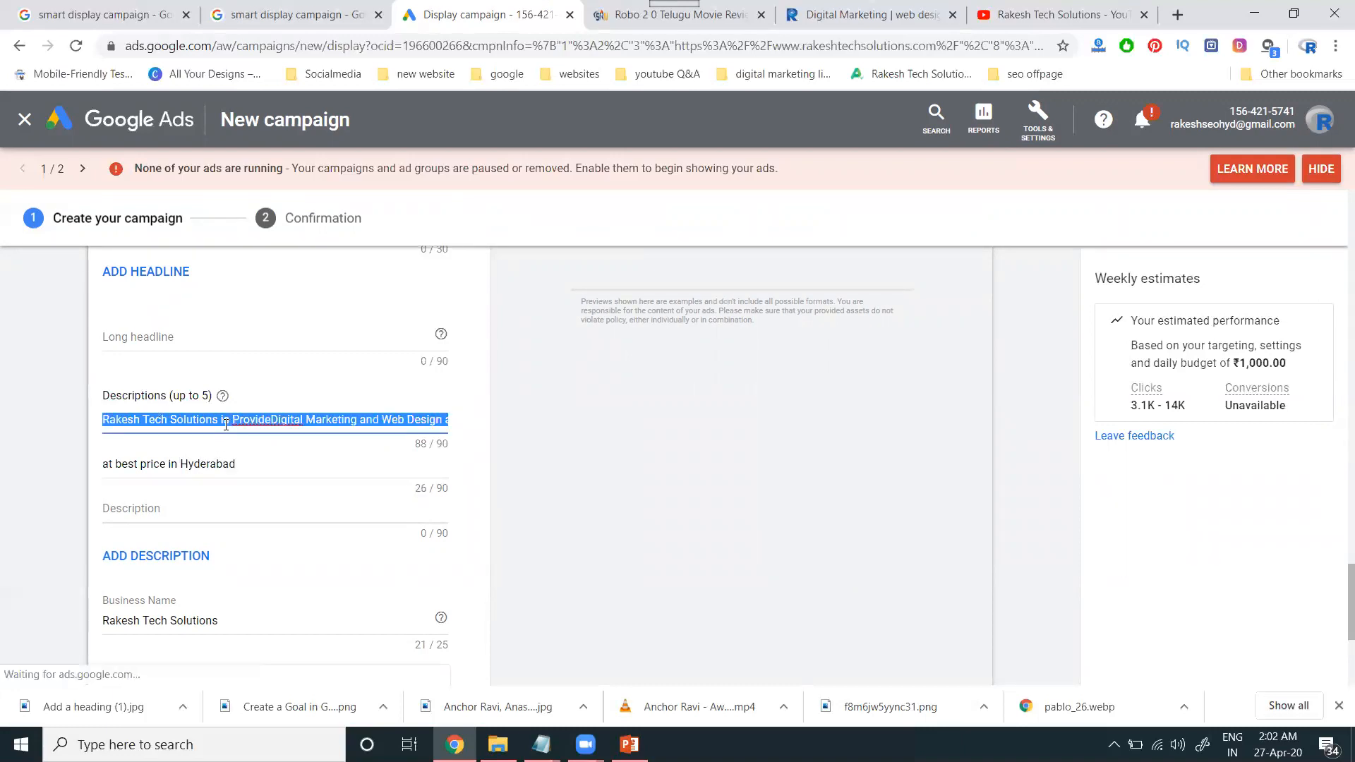
left_click(247, 333)
type("Rakesh Tech Solutions is ProvideDigital Marketing and Web Design and Development company")
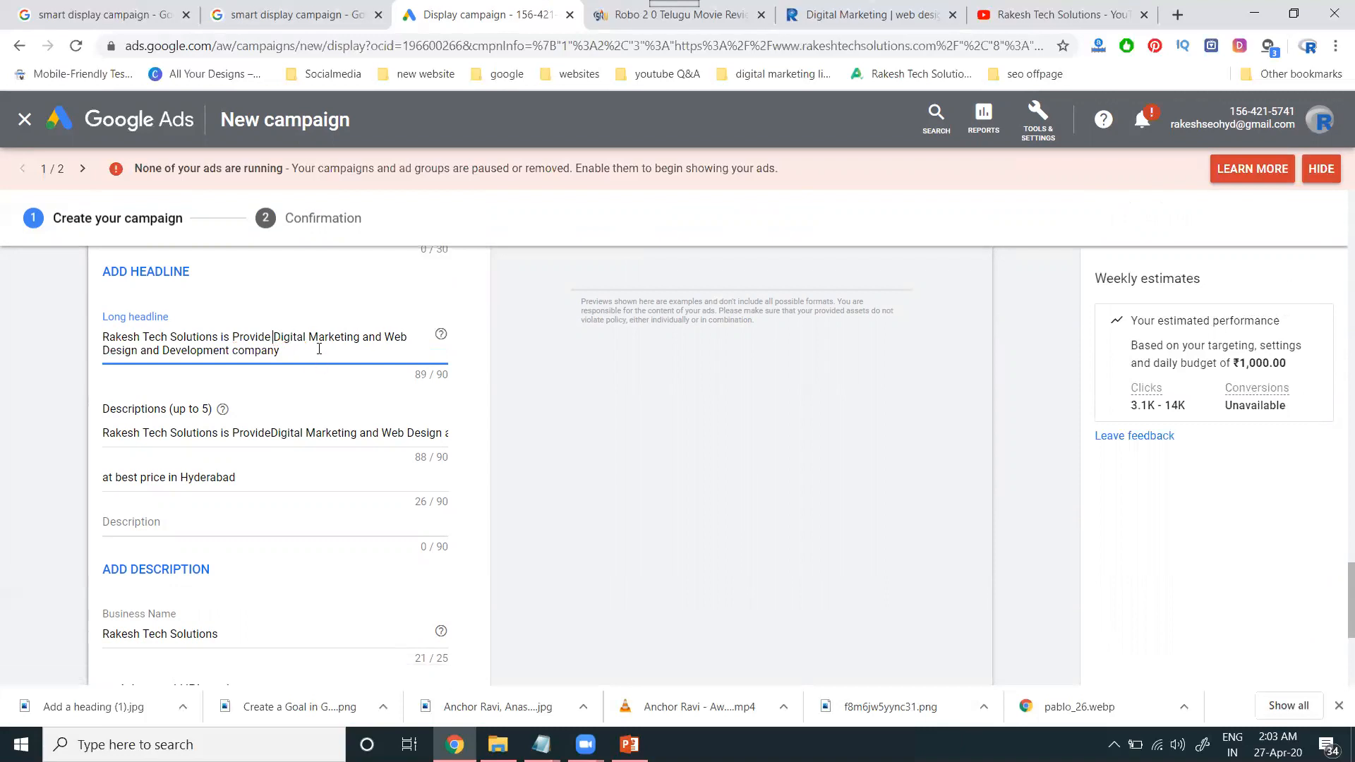
left_click(272, 432)
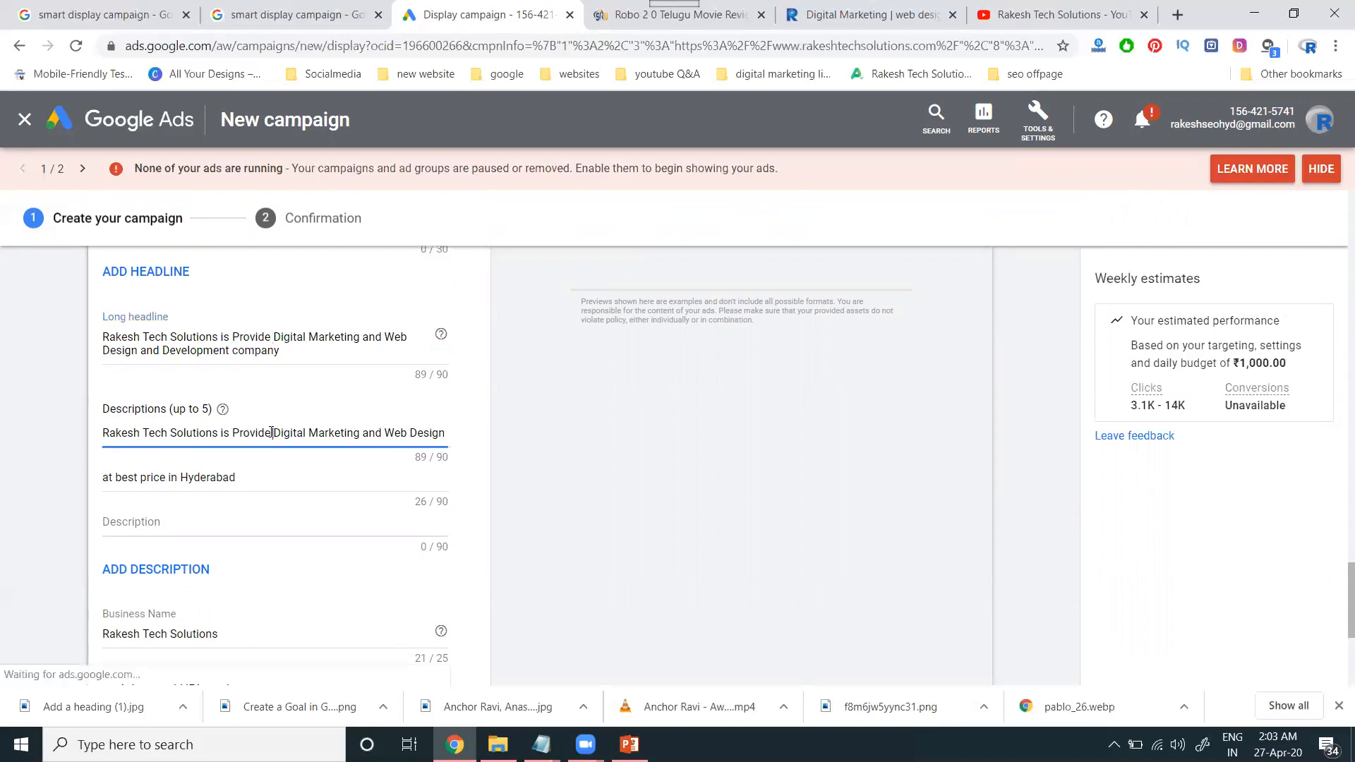
Step: Preview the ad on websites and apps in the image ad and text ad formats
scroll(97, 445, "down", 4)
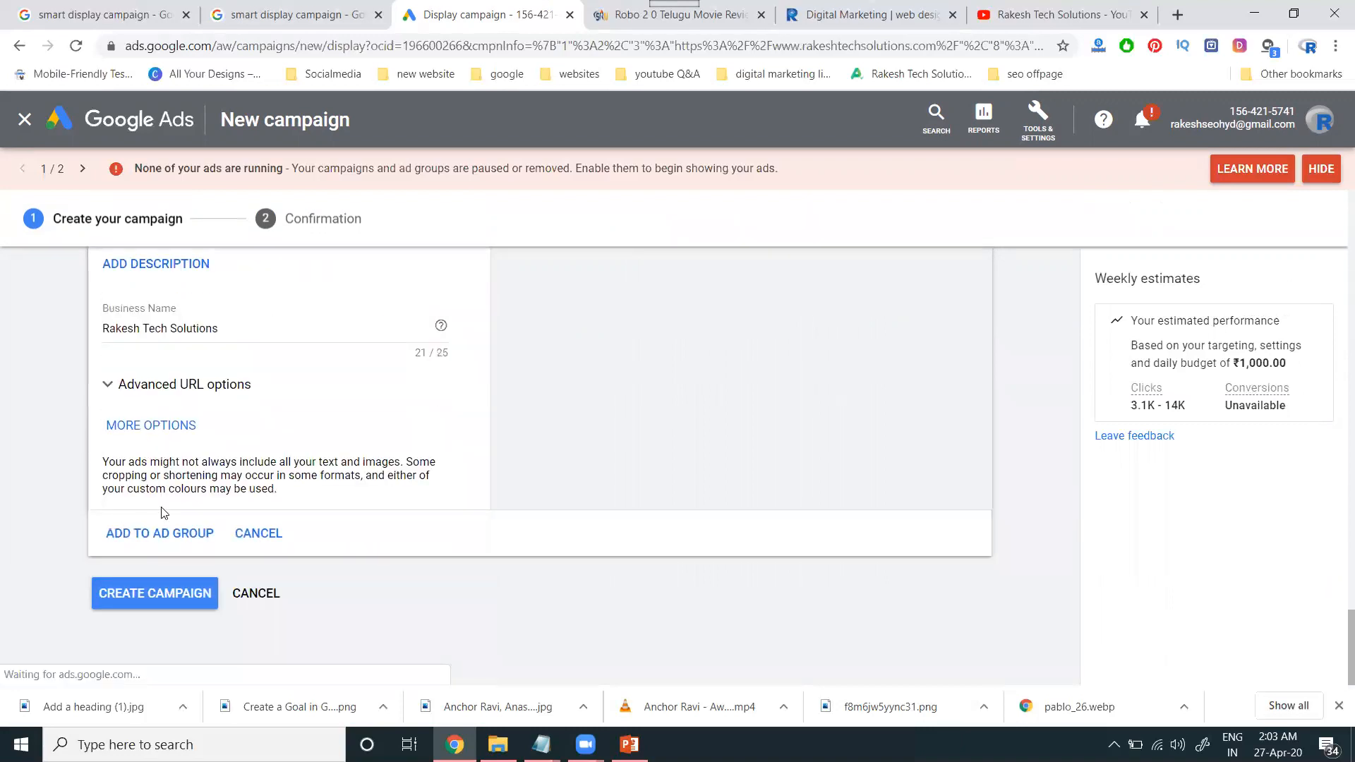
scroll(282, 427, "up", 4)
scroll(282, 427, "up", 7)
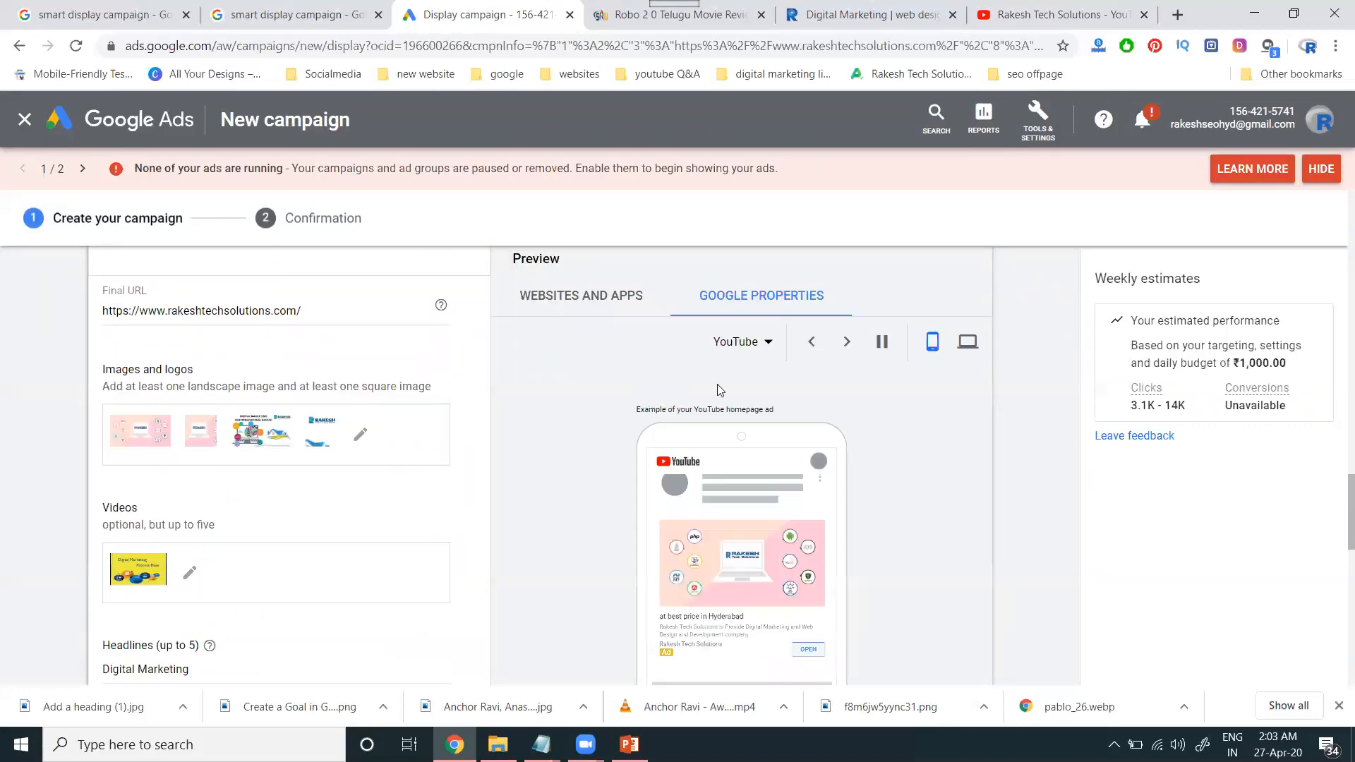
left_click(968, 341)
left_click(598, 305)
scroll(1047, 410, "down", 3)
scroll(929, 422, "up", 2)
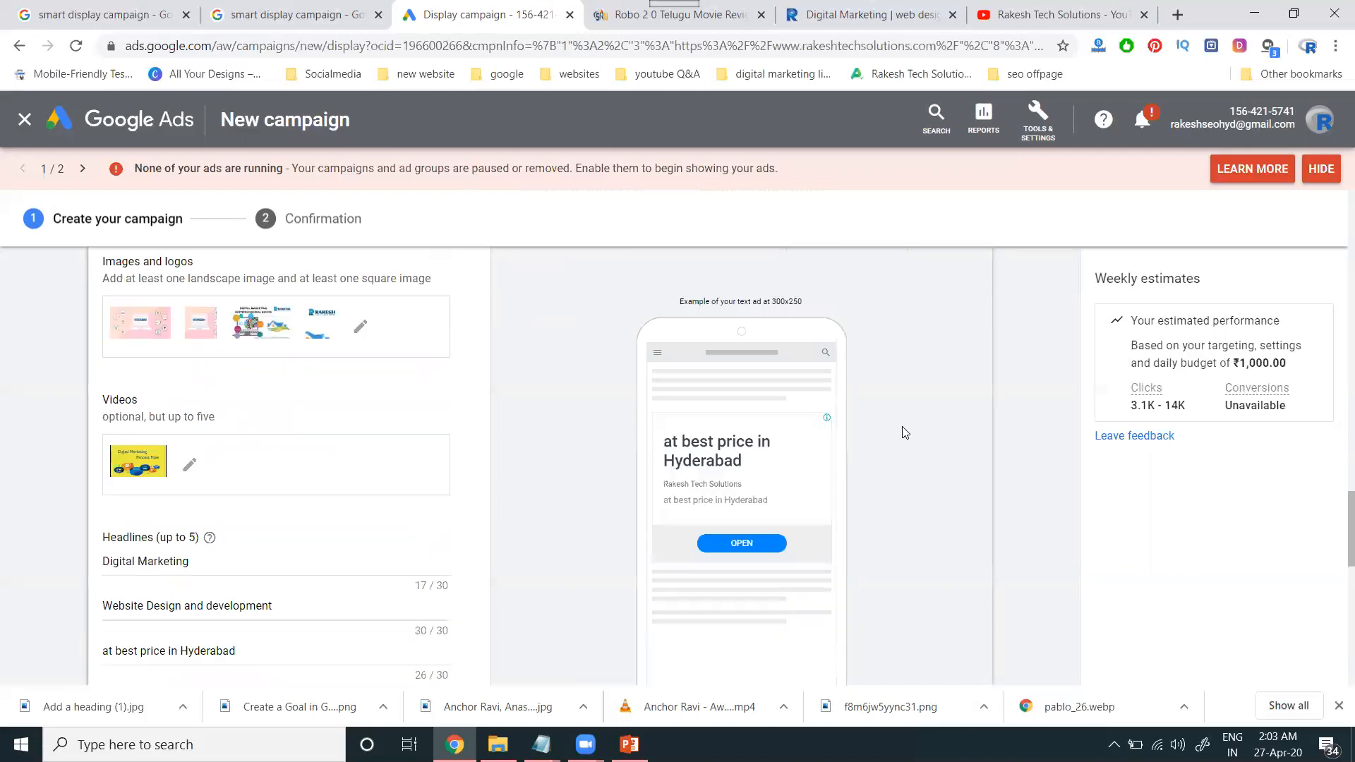
scroll(891, 432, "up", 2)
left_click(763, 346)
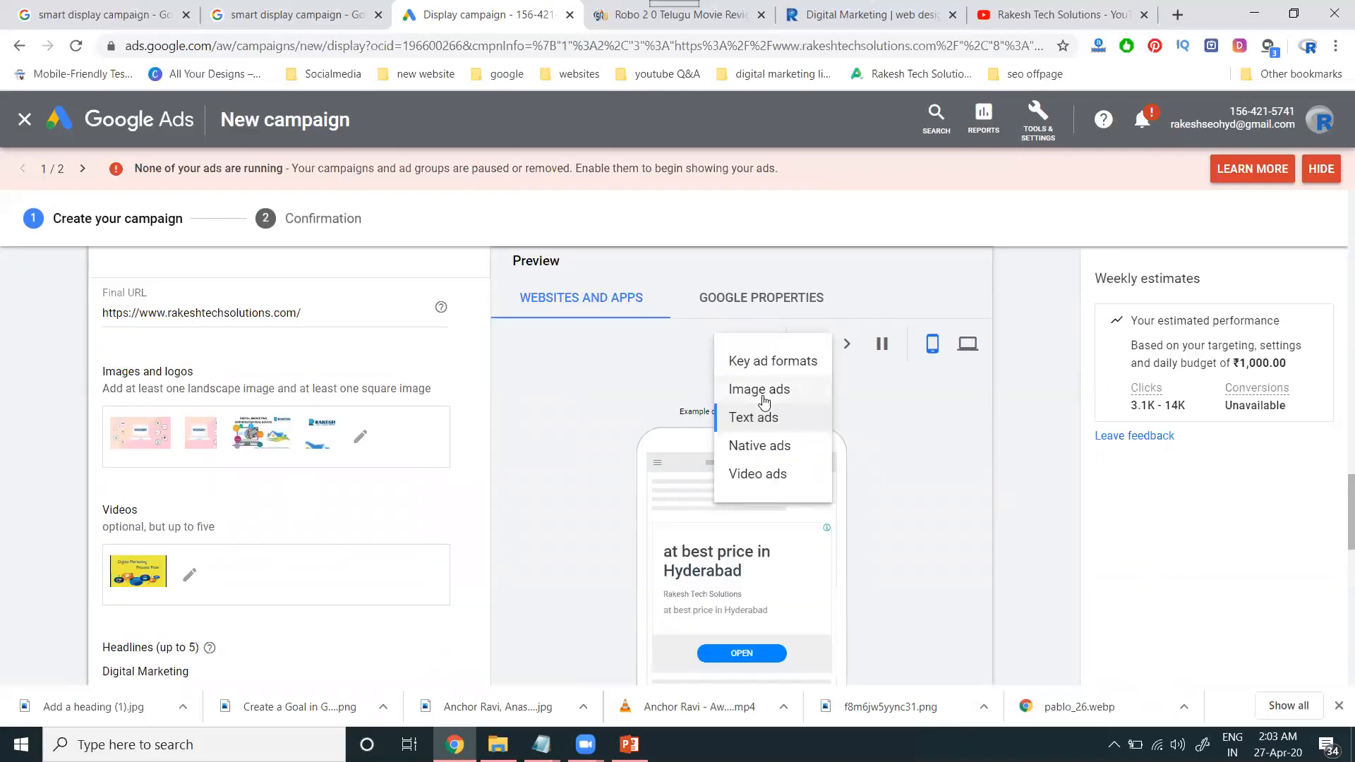
left_click(762, 390)
left_click(774, 353)
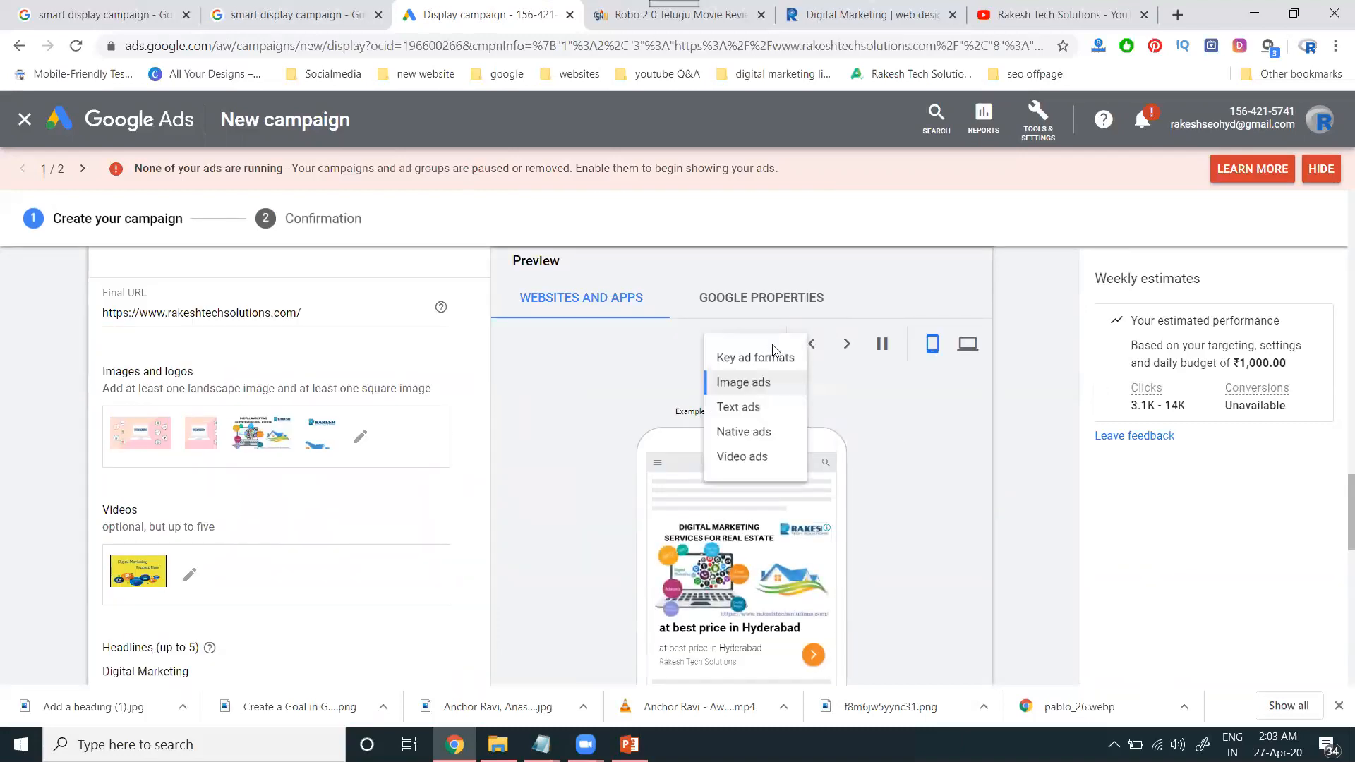
left_click(758, 421)
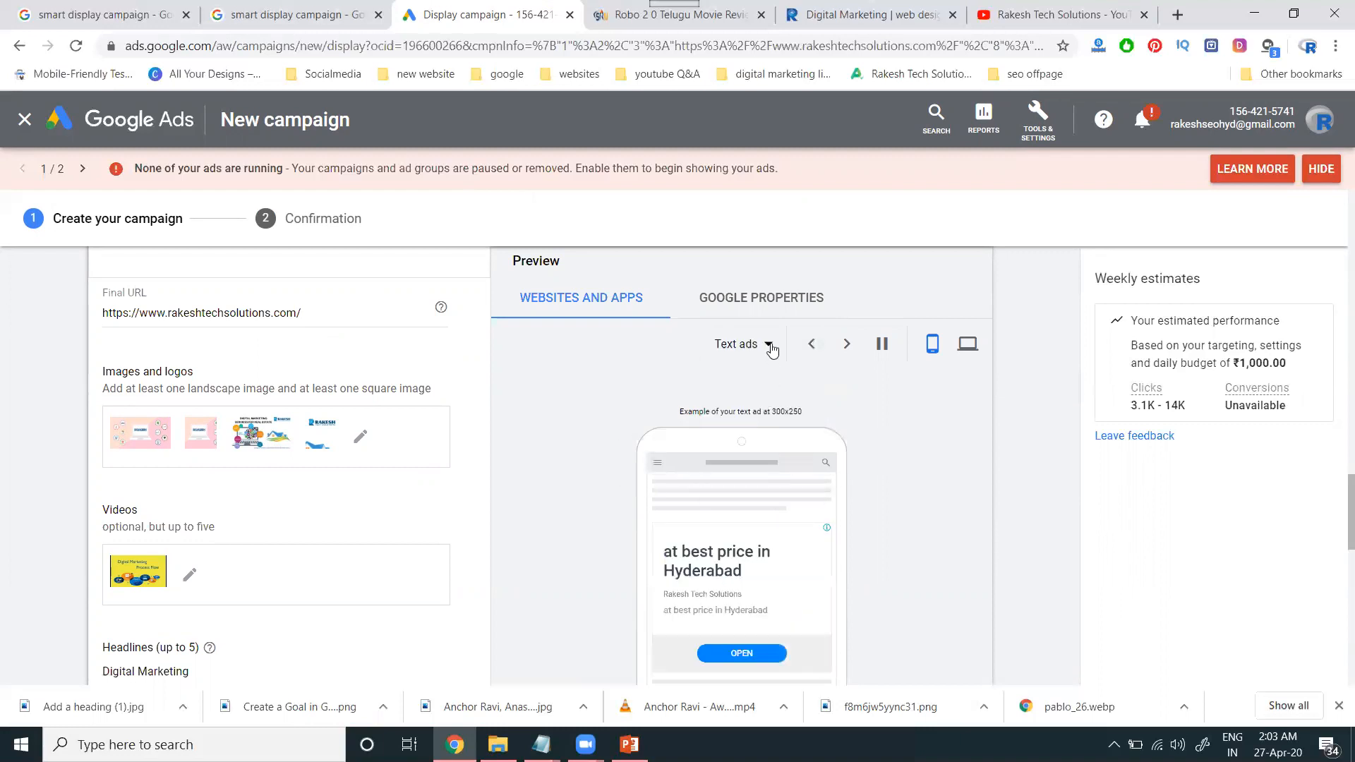
Step: Preview the ad on websites and apps as a native ad and a video ad
left_click(770, 349)
left_click(765, 445)
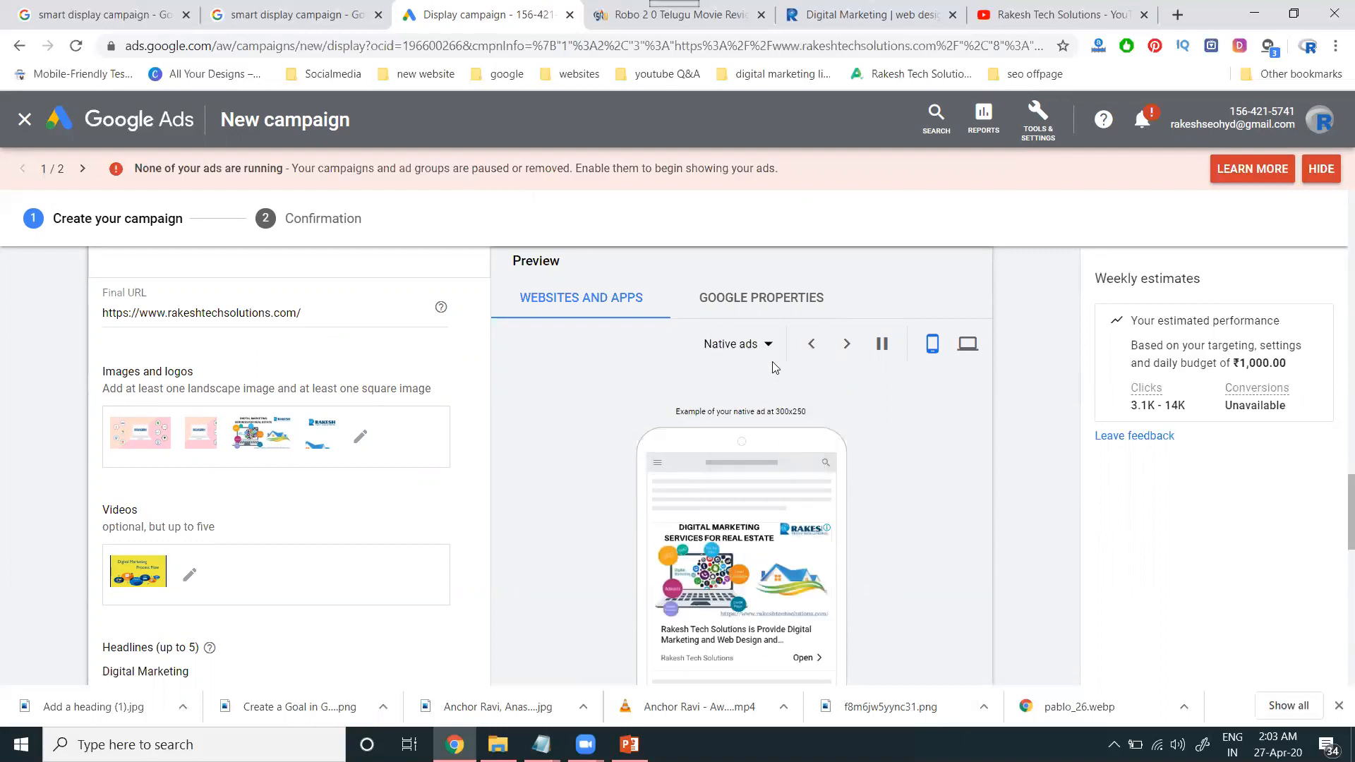
left_click(771, 347)
left_click(741, 474)
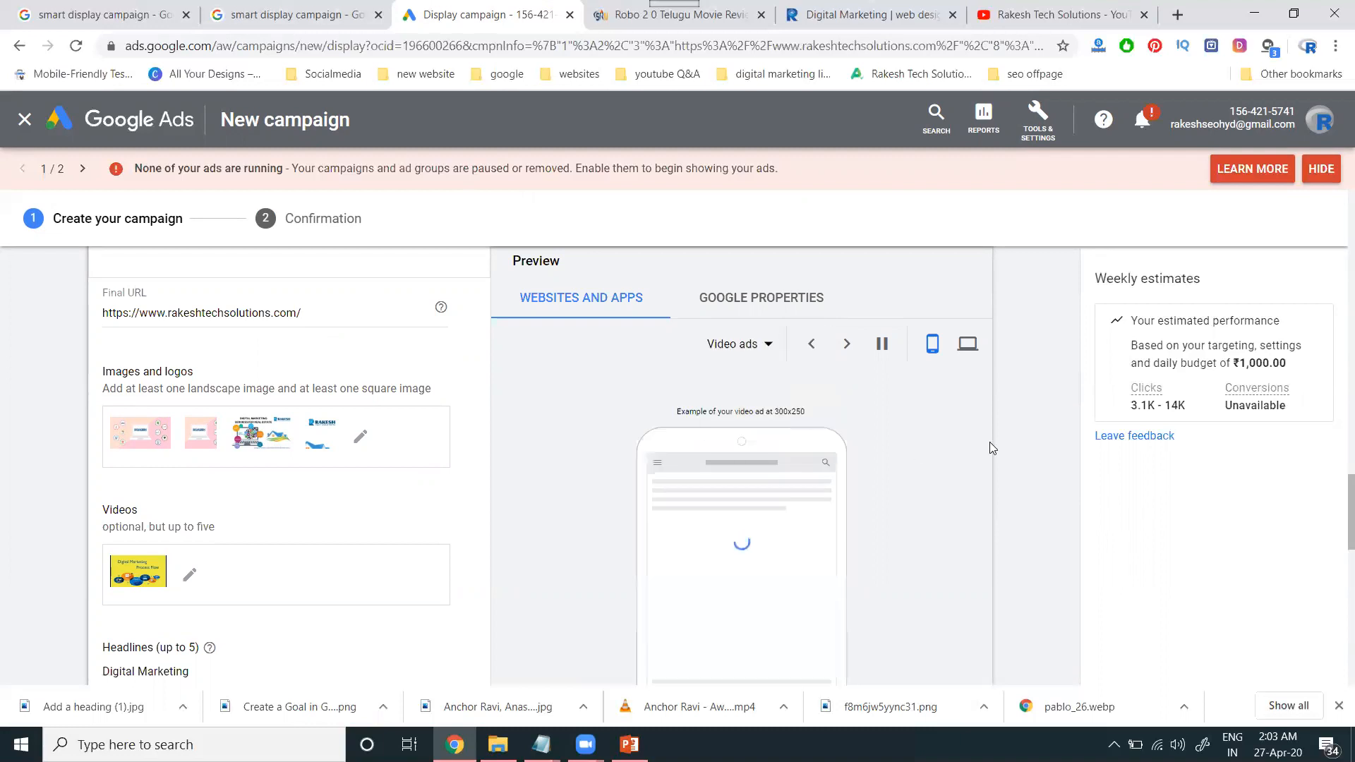
scroll(990, 442, "down", 2)
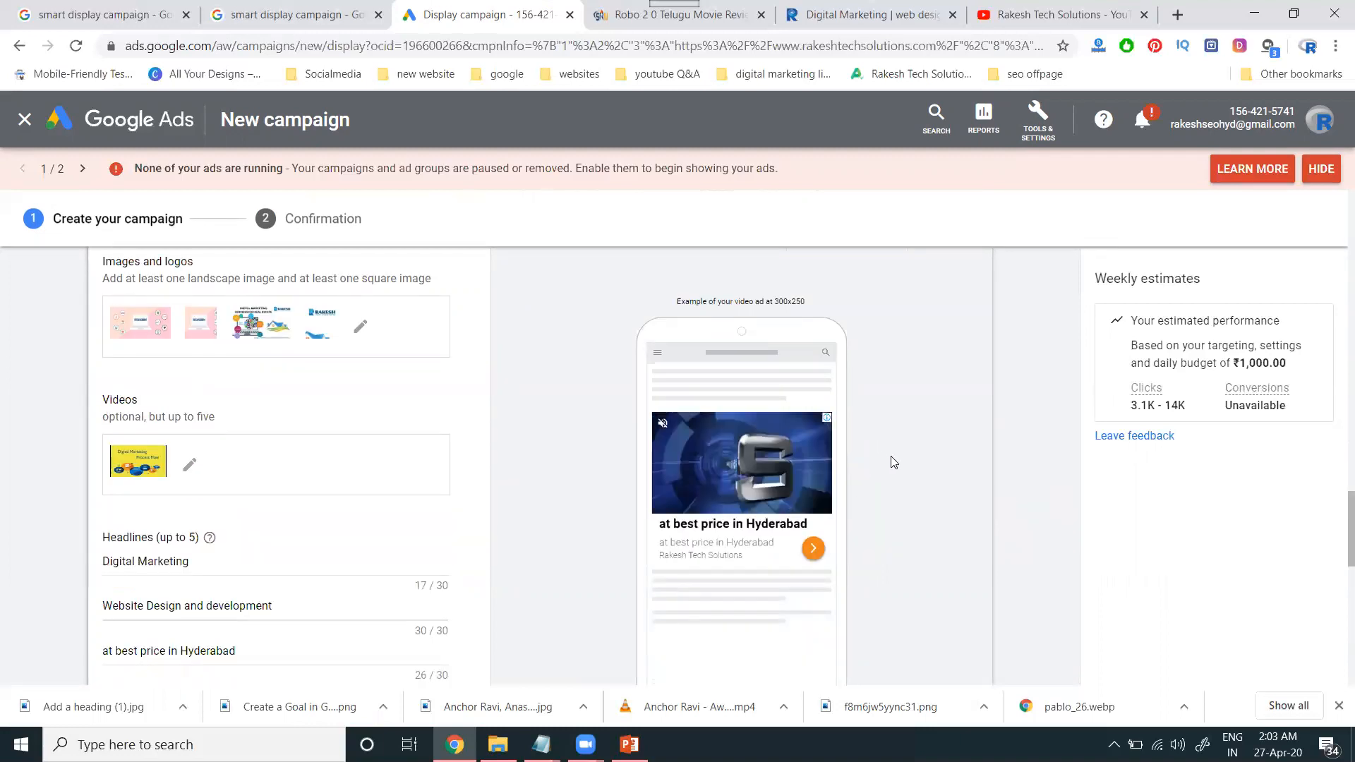
scroll(895, 459, "up", 3)
scroll(901, 465, "up", 2)
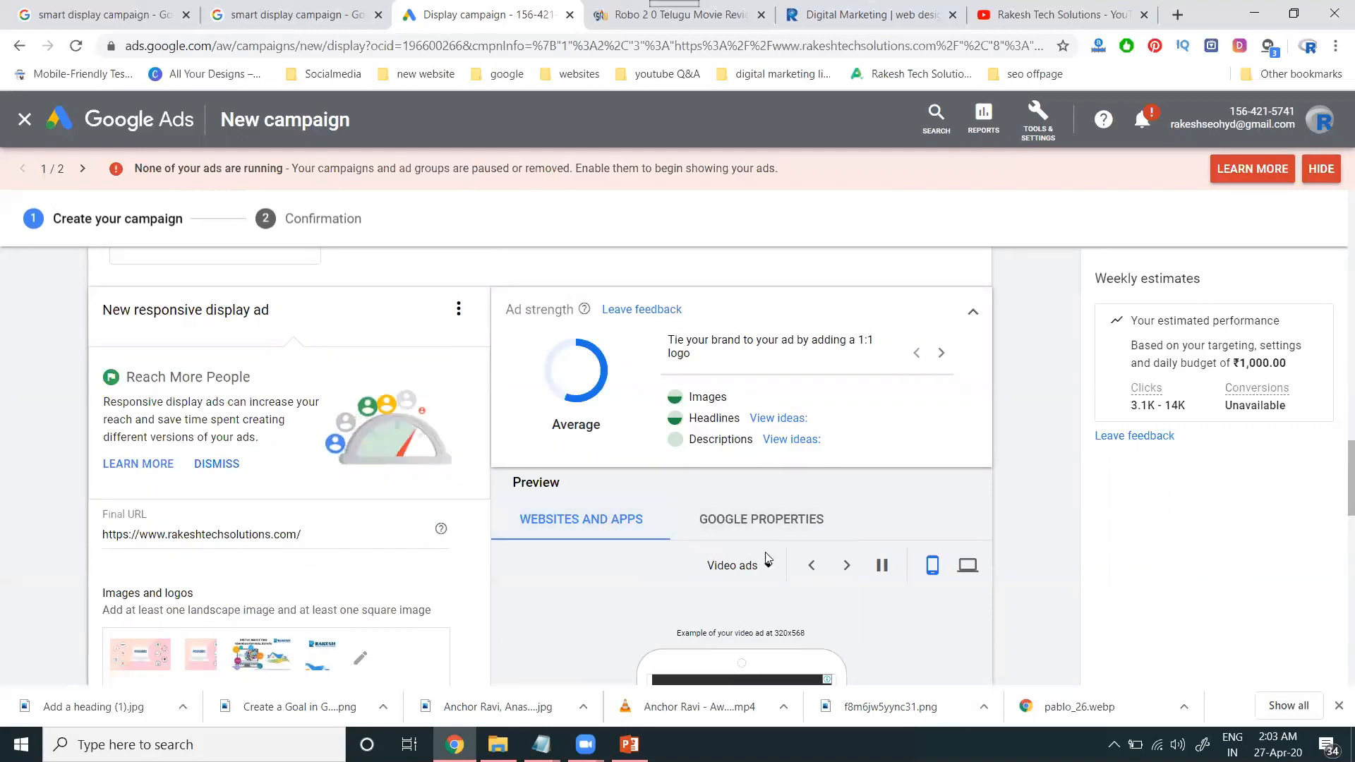
Step: Preview the ad on Google properties, checking how it appears on YouTube and Google Mail
left_click(769, 526)
scroll(769, 522, "down", 3)
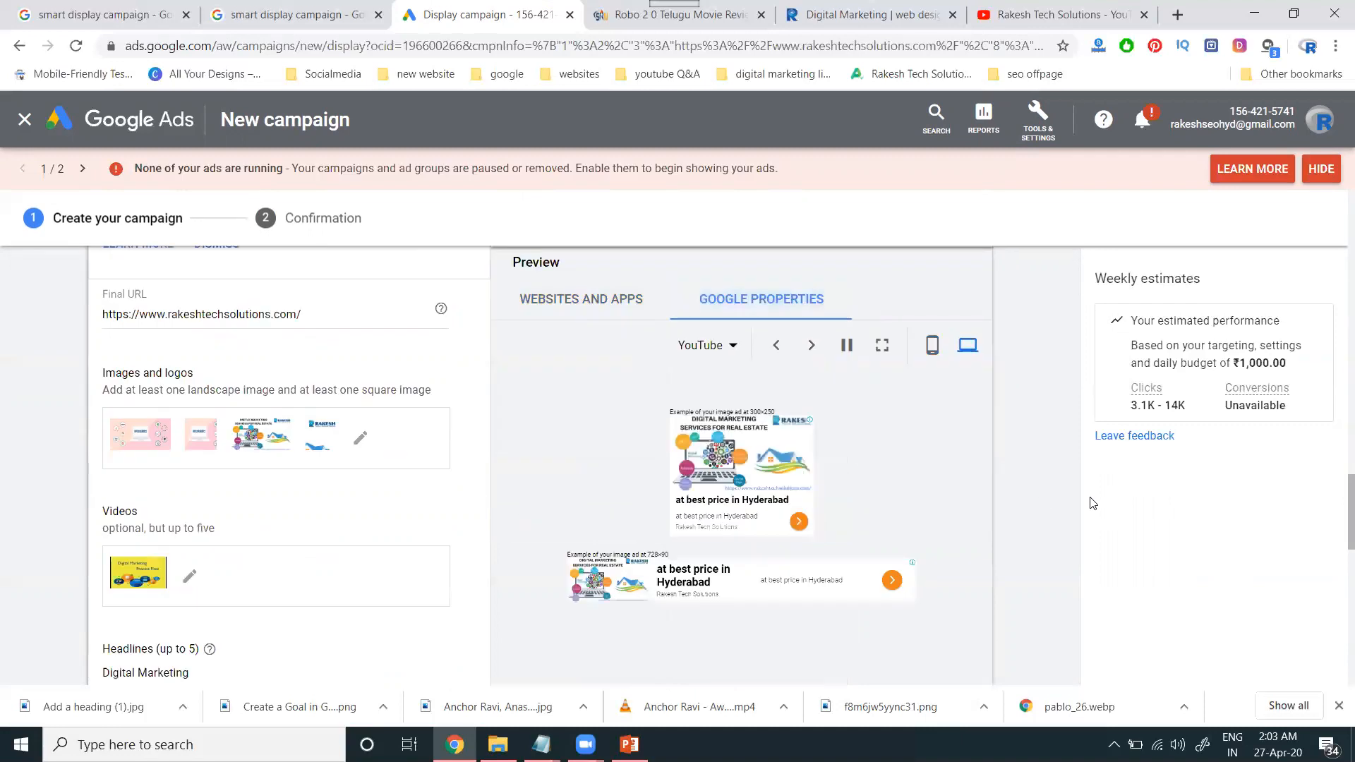
left_click(726, 348)
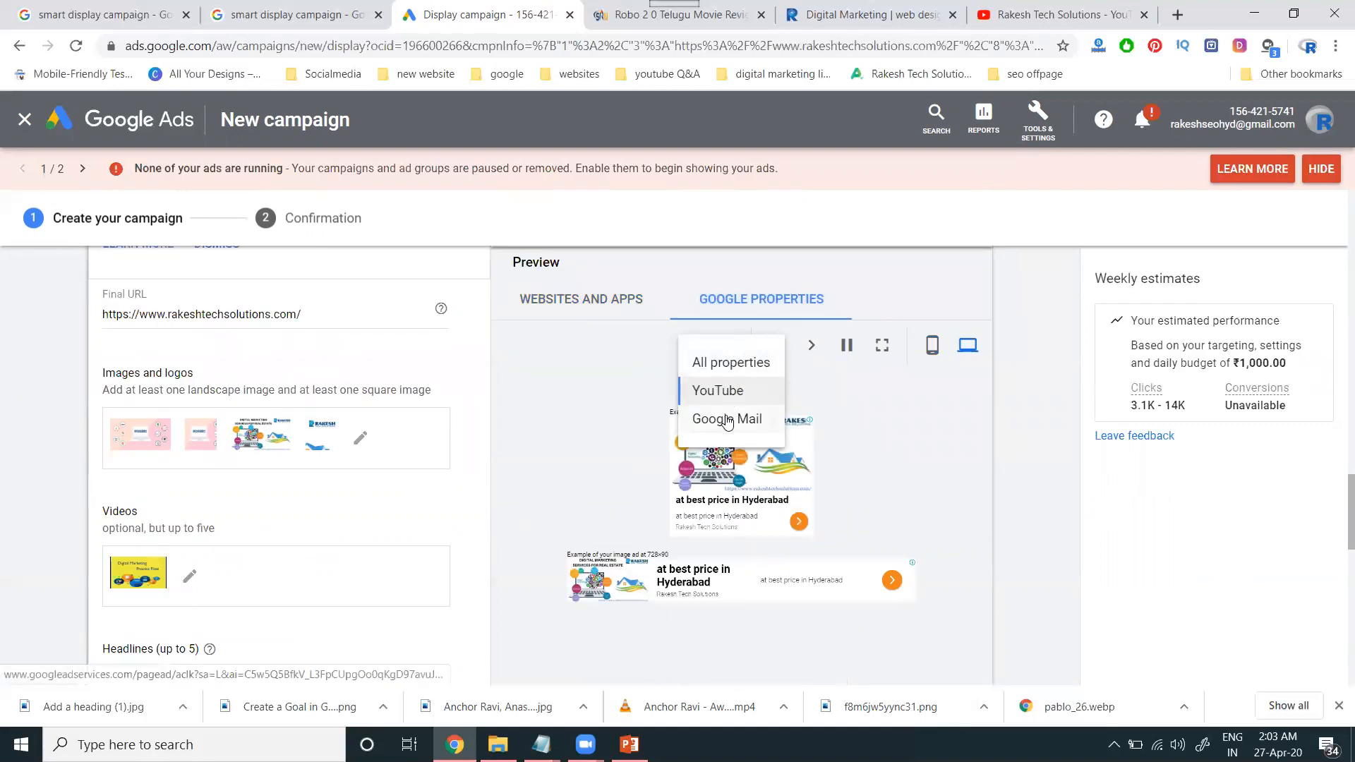
left_click(727, 420)
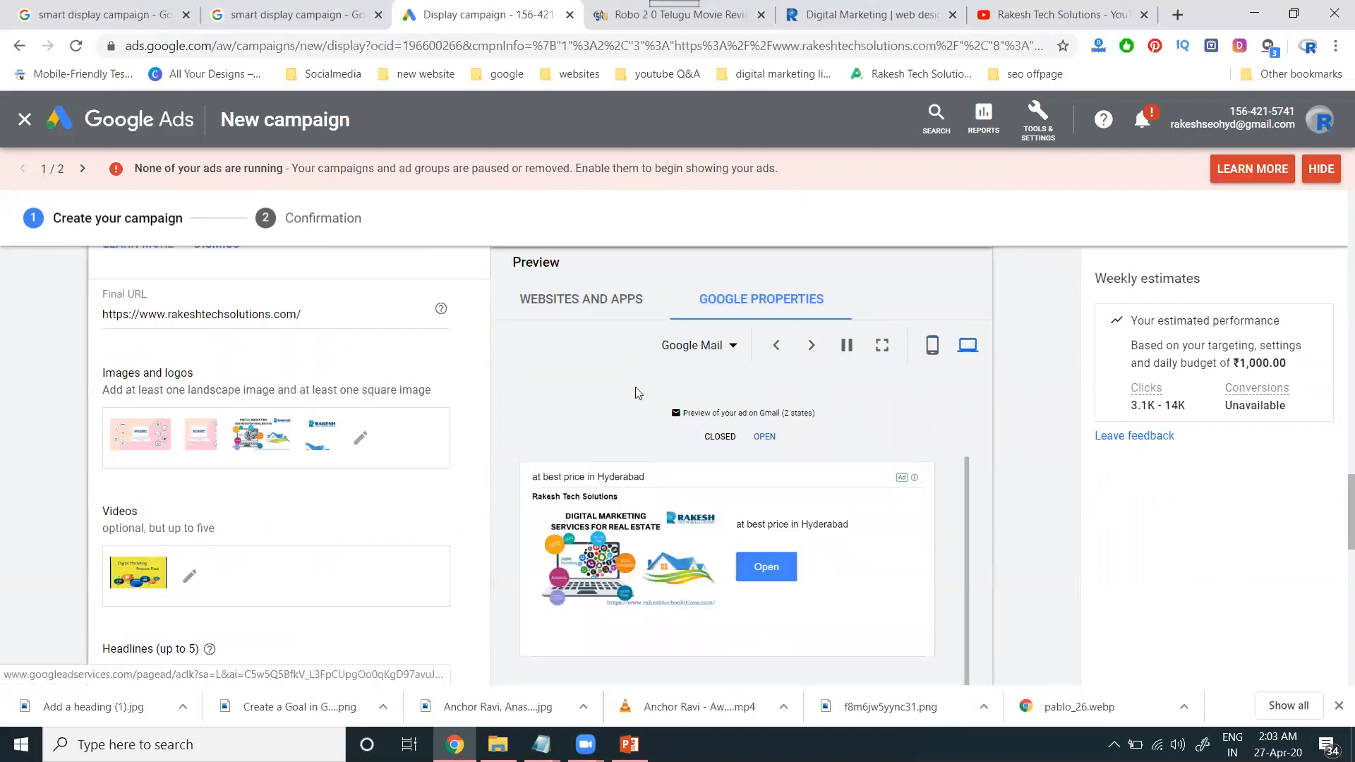
Step: Preview the responsive display ad on Google properties as it appears on YouTube
left_click(567, 310)
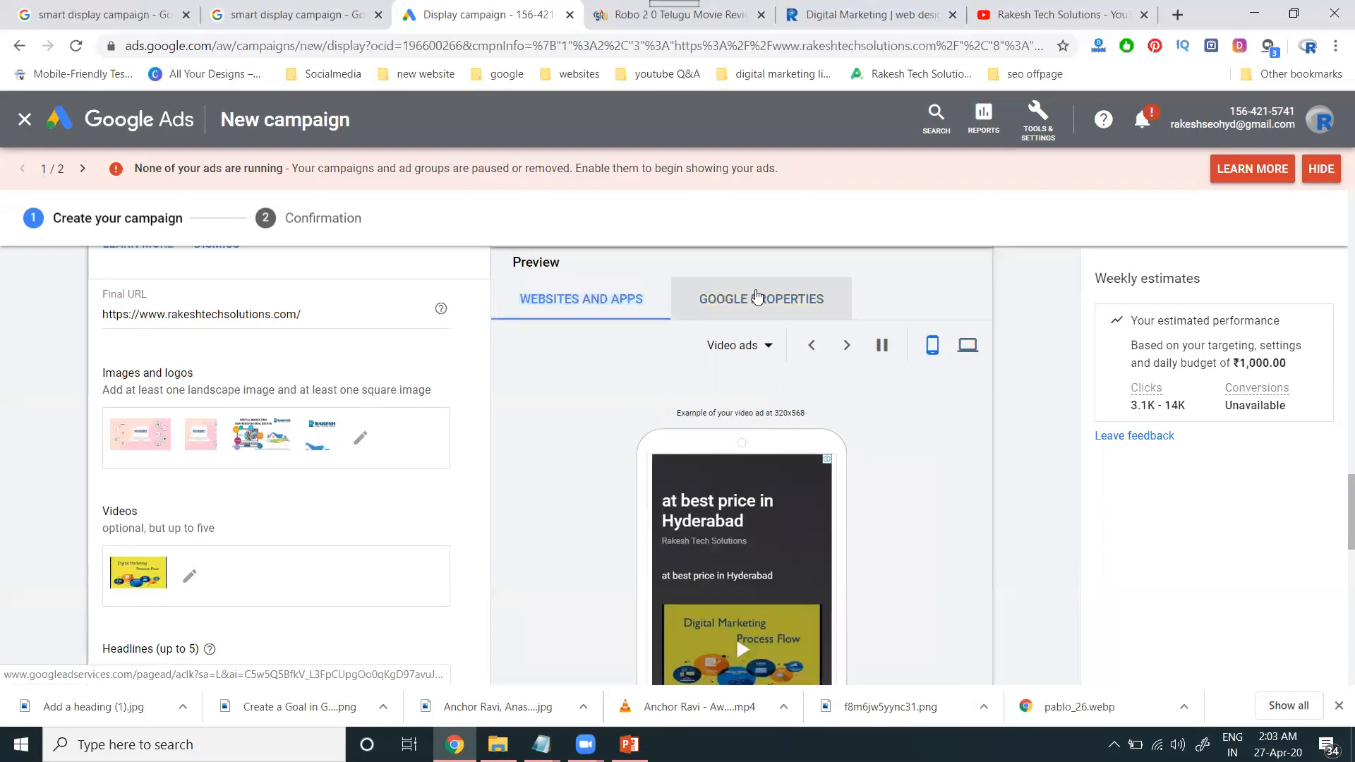
left_click(757, 297)
left_click(727, 345)
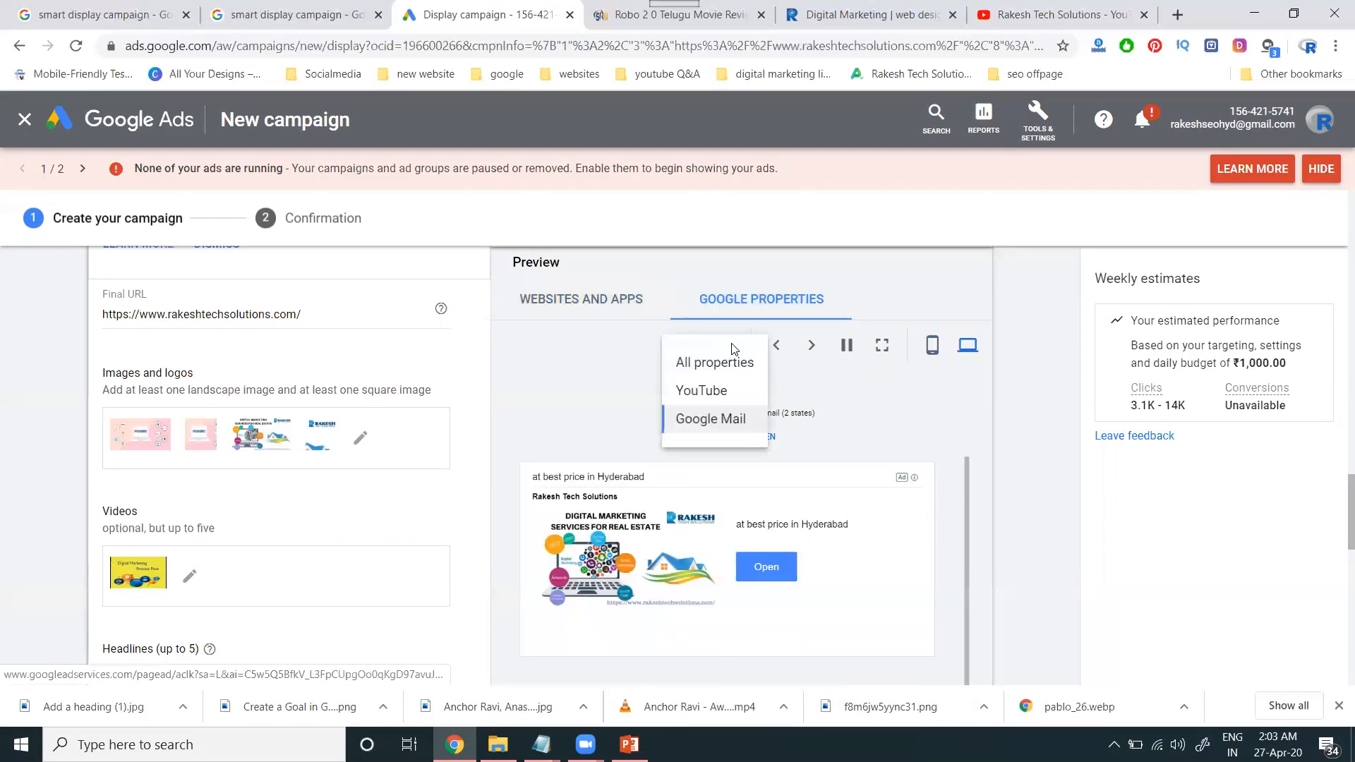
left_click(713, 390)
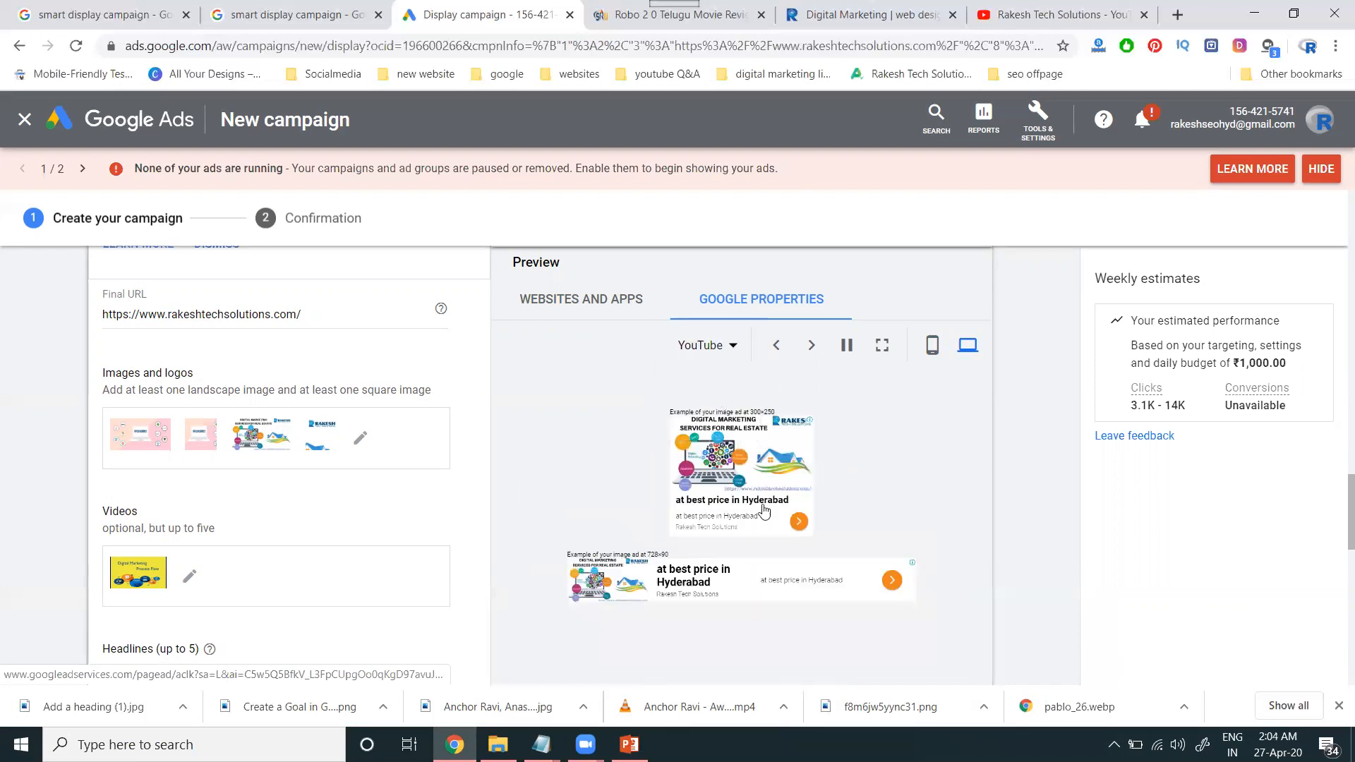
Step: Preview the video ad on websites and apps, and compare it with the video ad playing on the andhrajyothy.com news site
left_click(608, 304)
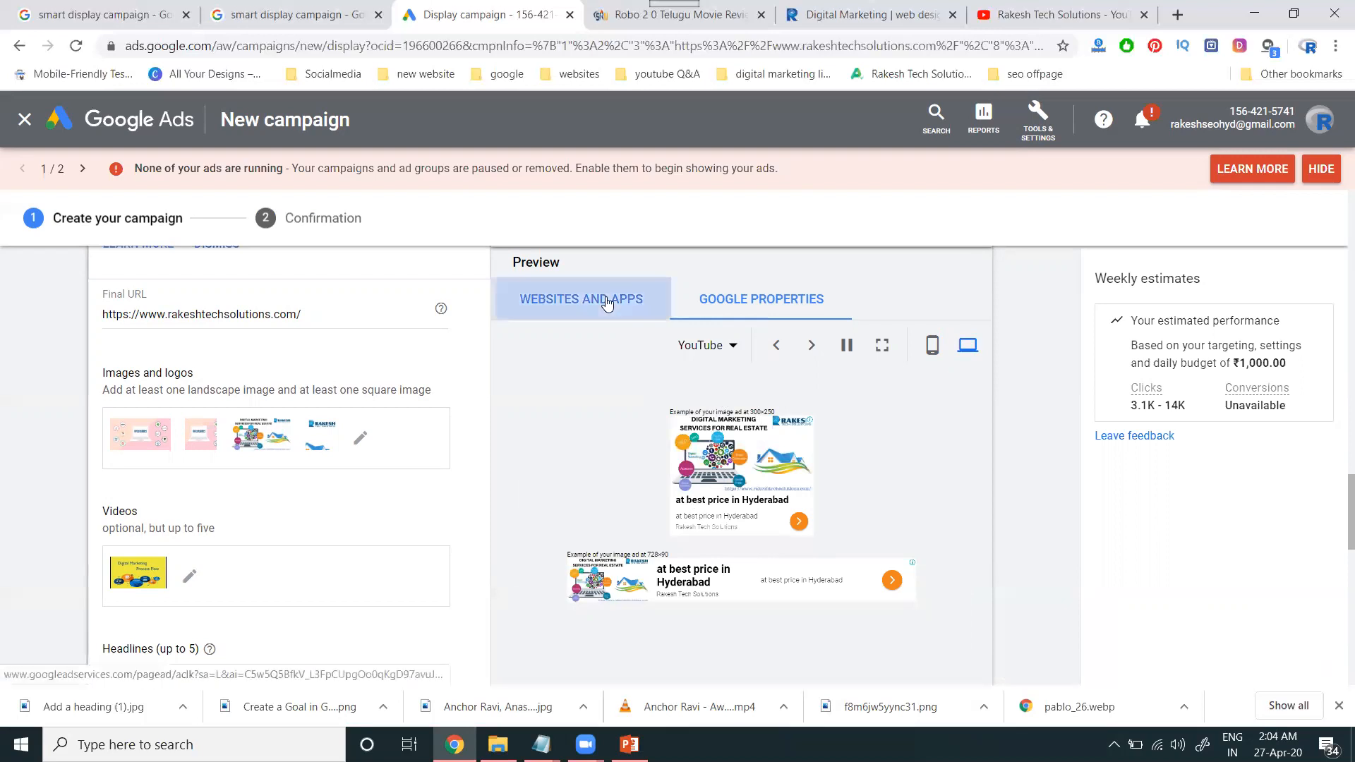
scroll(698, 442, "down", 3)
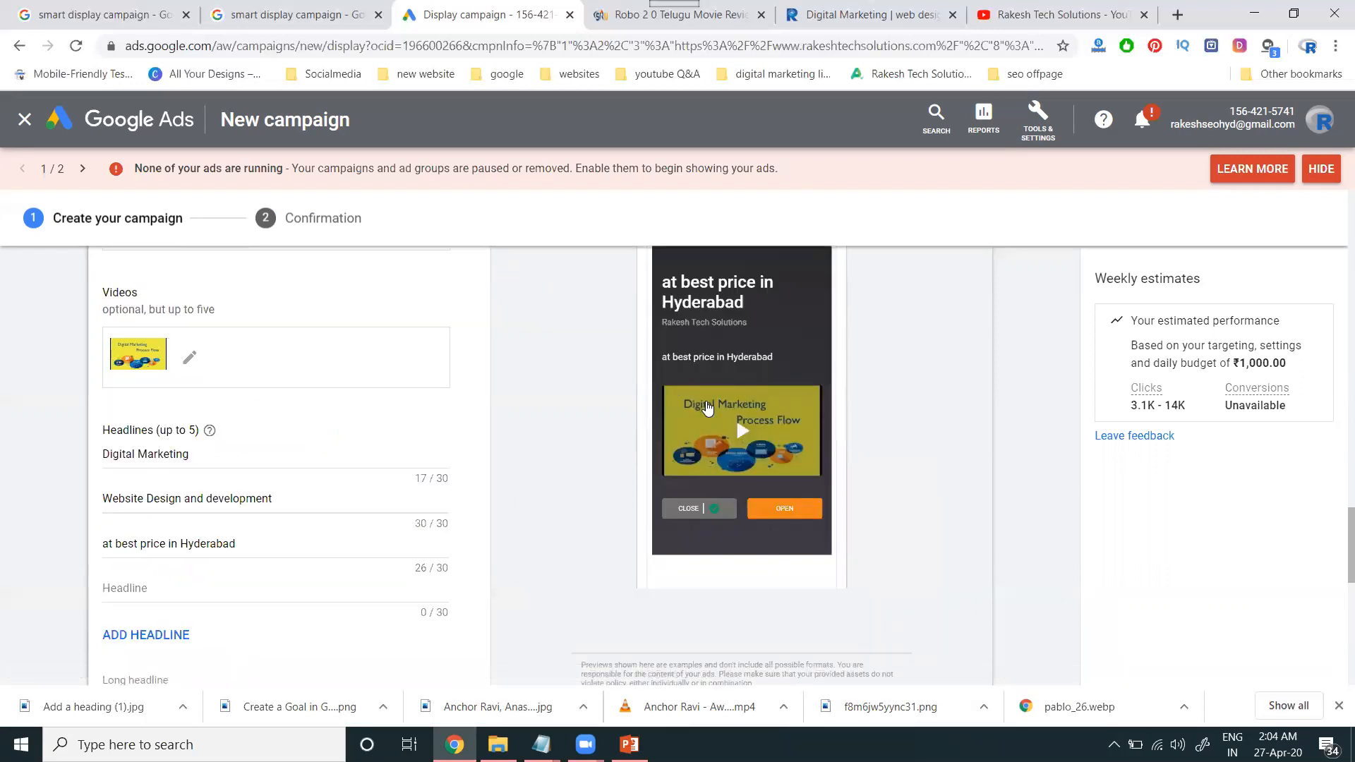
left_click(708, 408)
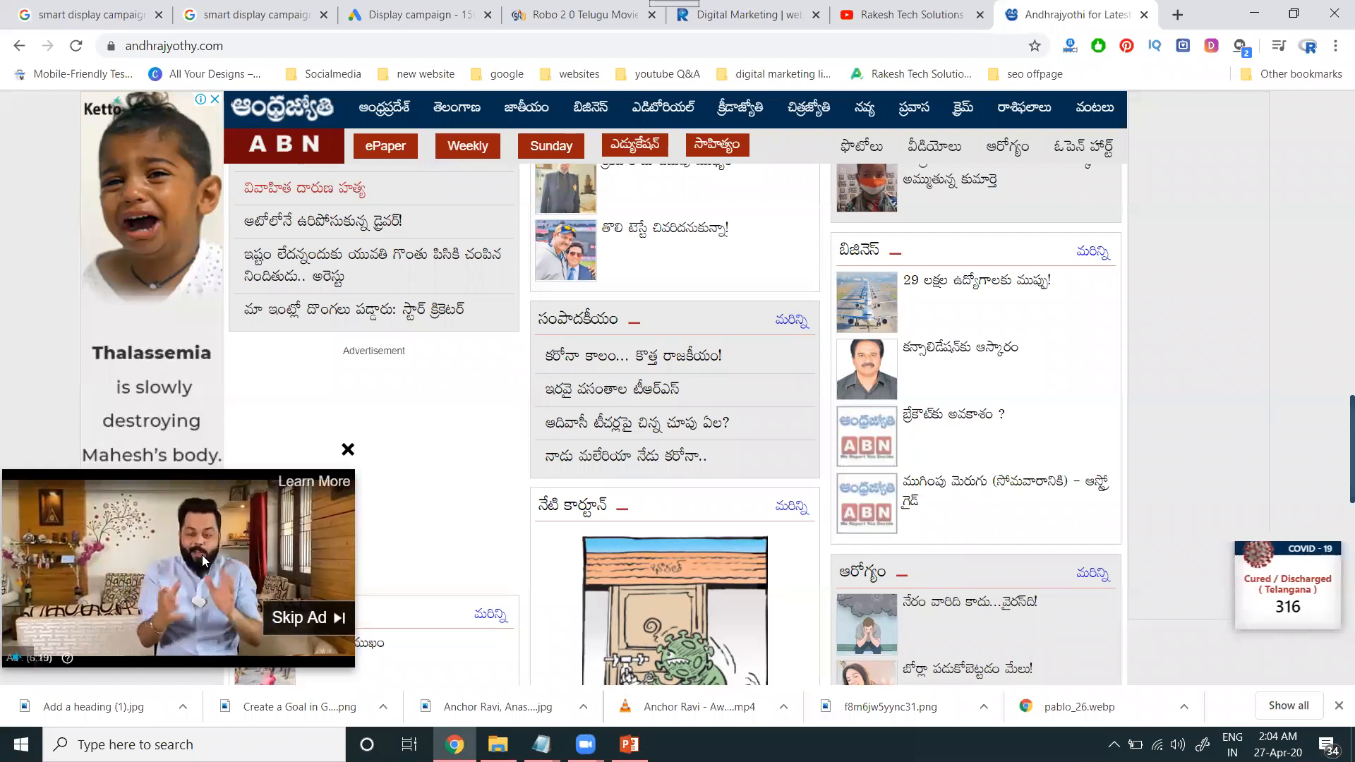
left_click(465, 7)
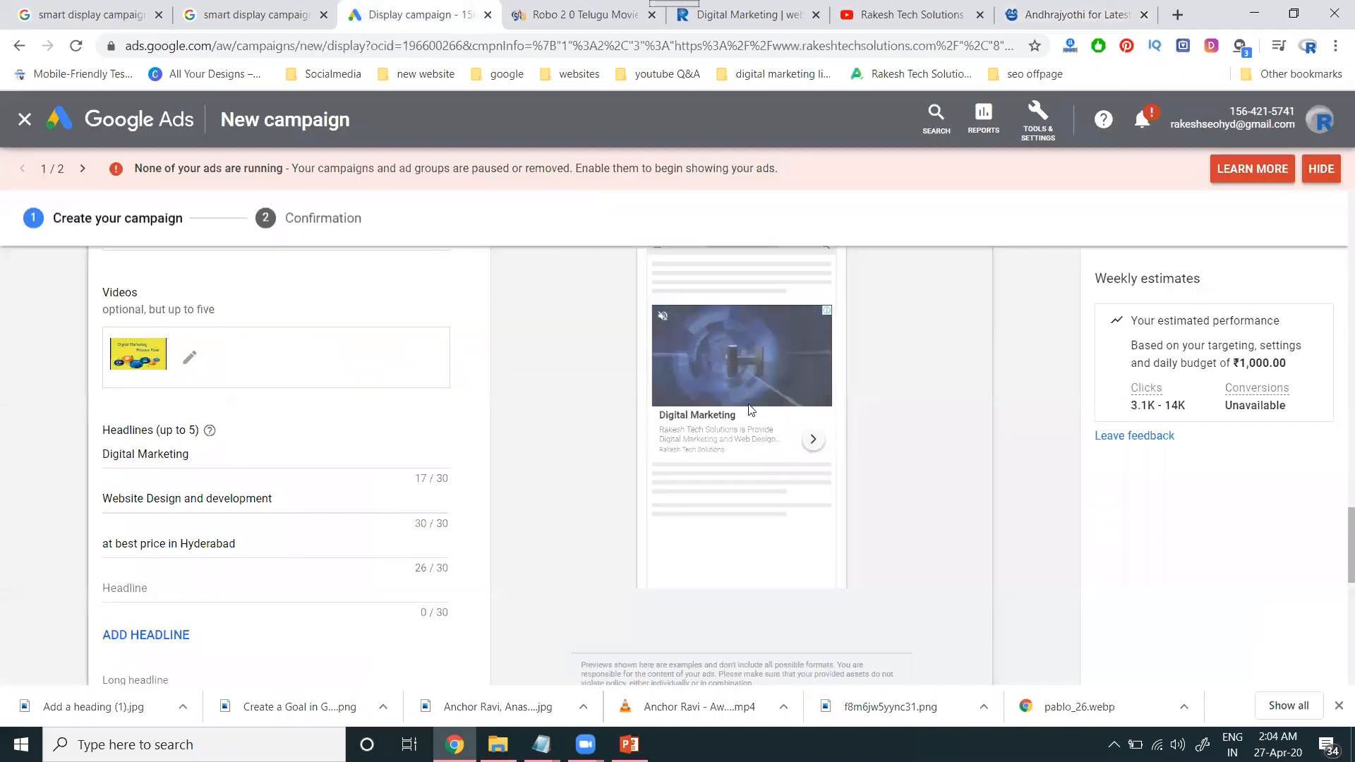
scroll(776, 410, "up", 1)
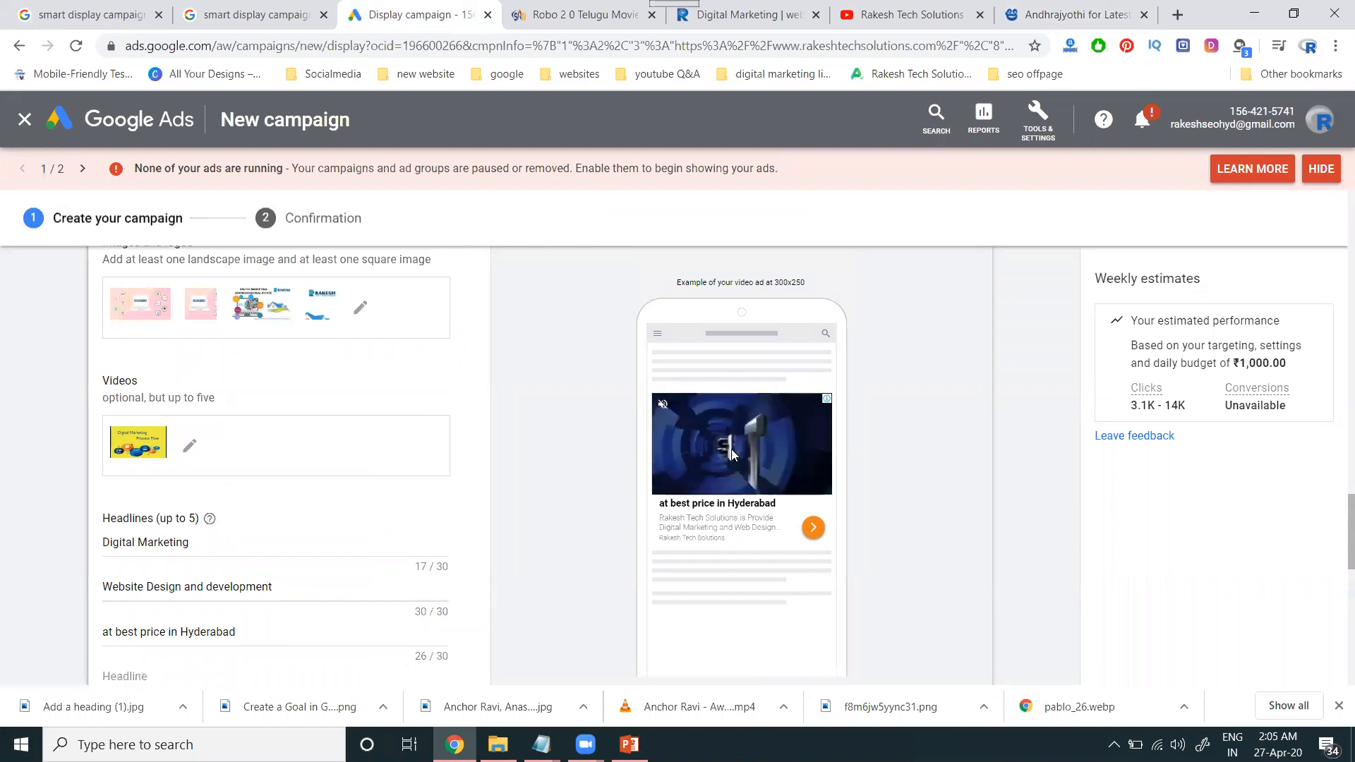
left_click(1066, 14)
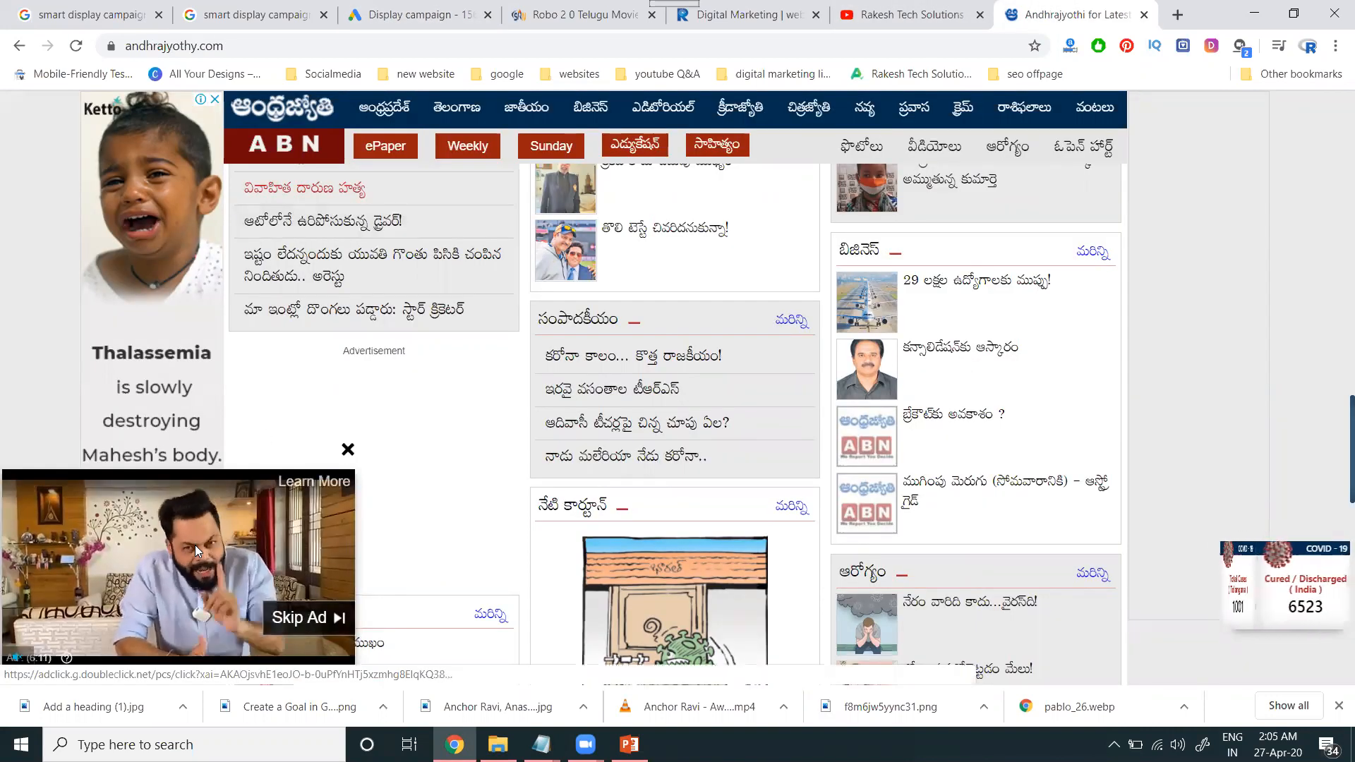
left_click(402, 7)
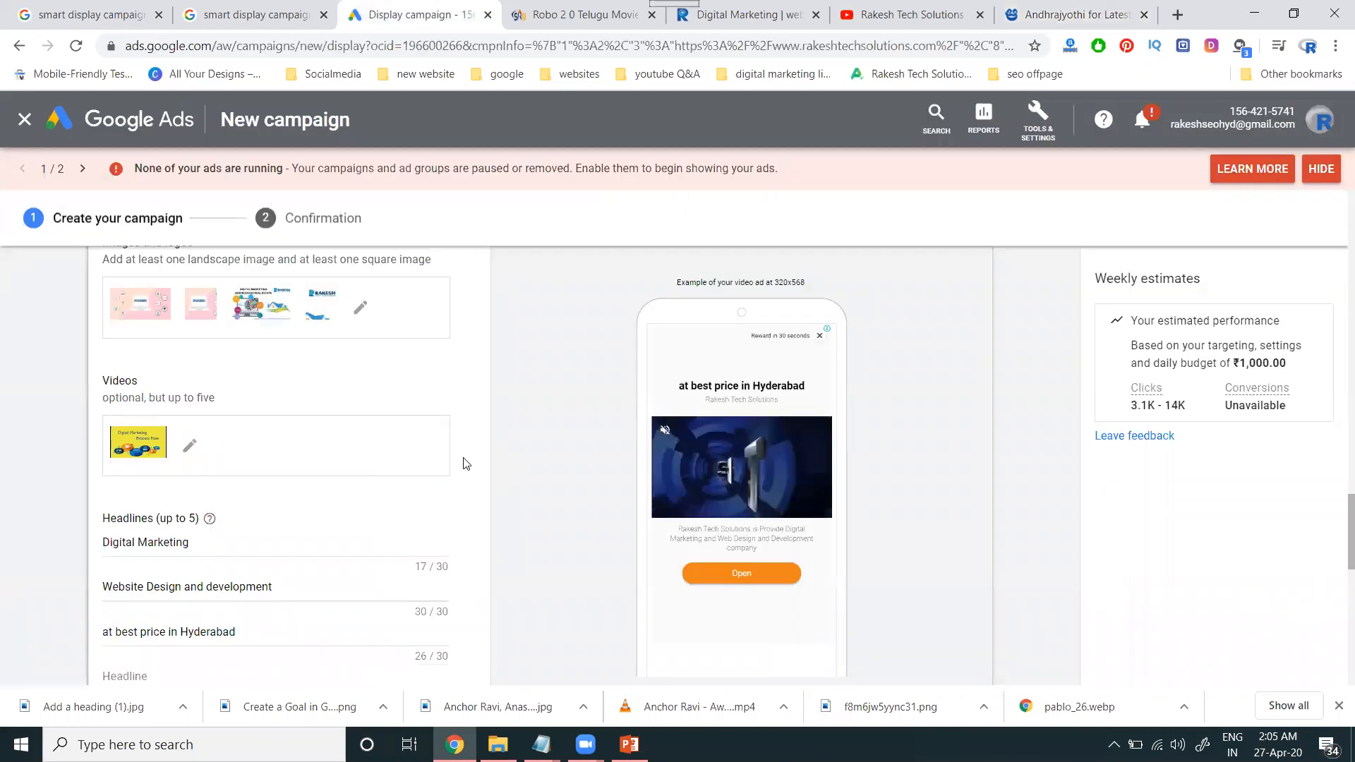
left_click(1024, 16)
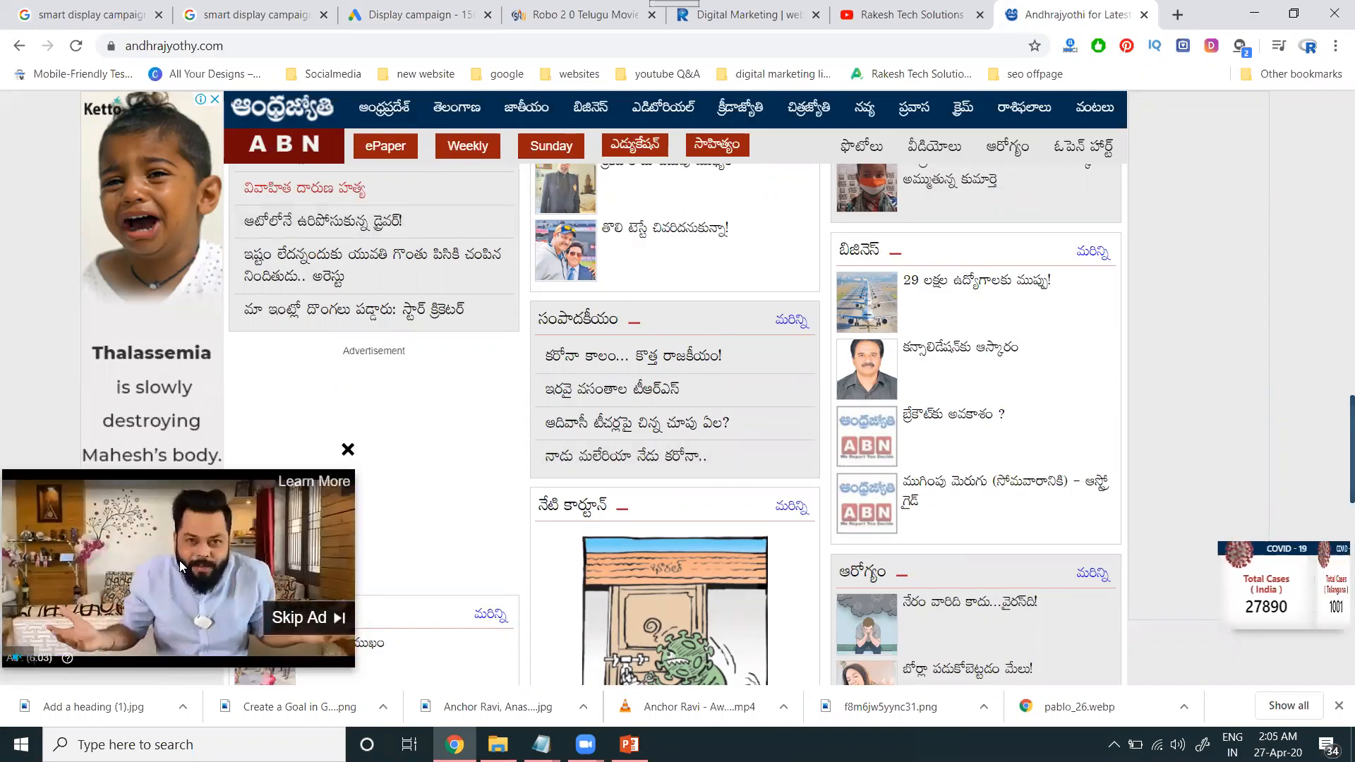
left_click(367, 26)
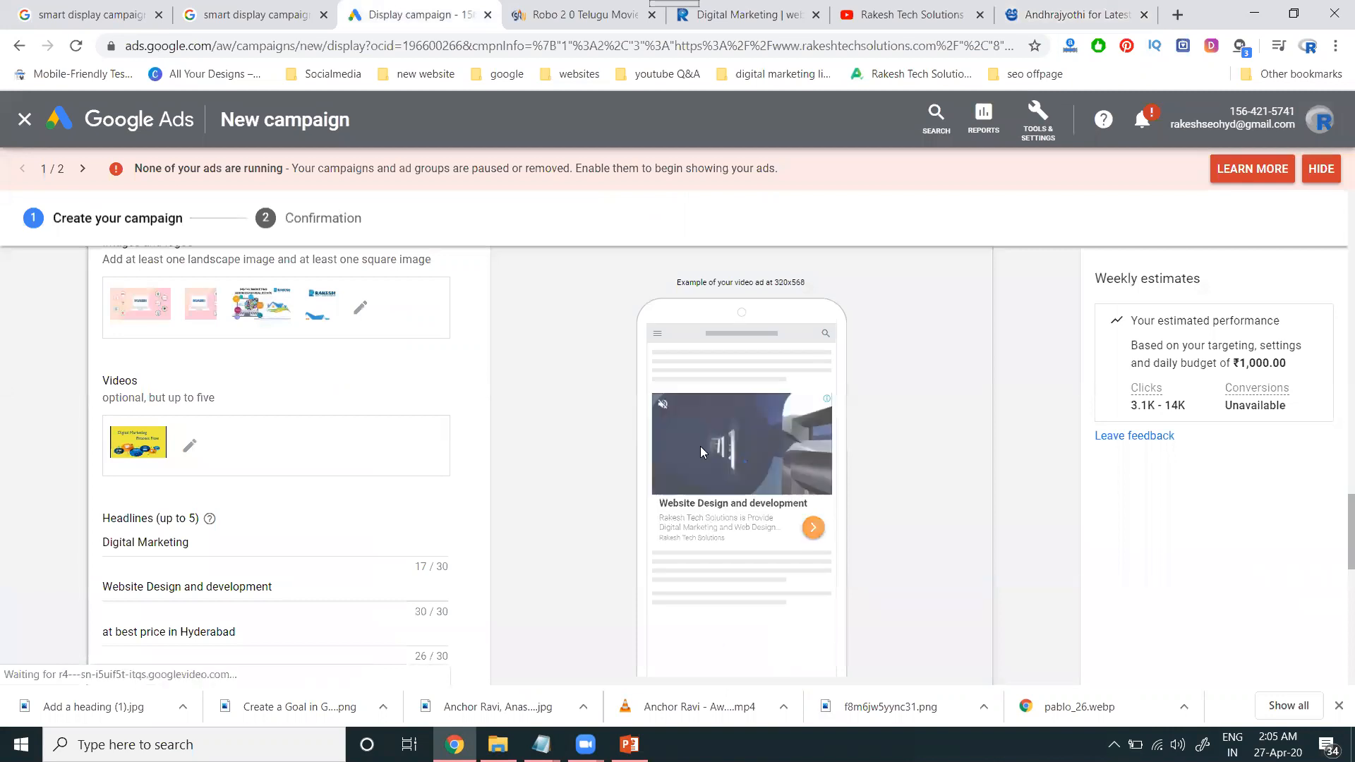
Step: Examine the remaining video ad preview variations on the mobile mock-up
scroll(700, 459, "up", 4)
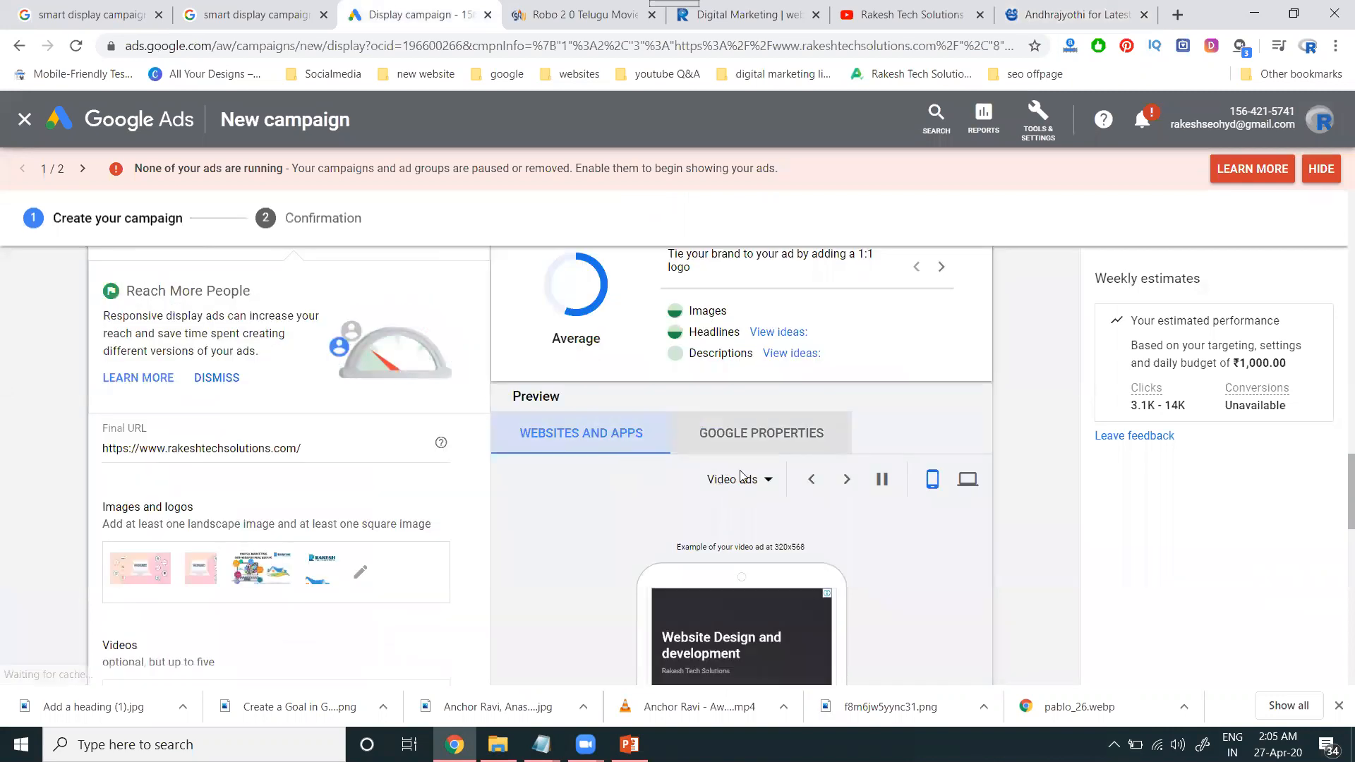
scroll(895, 505, "down", 6)
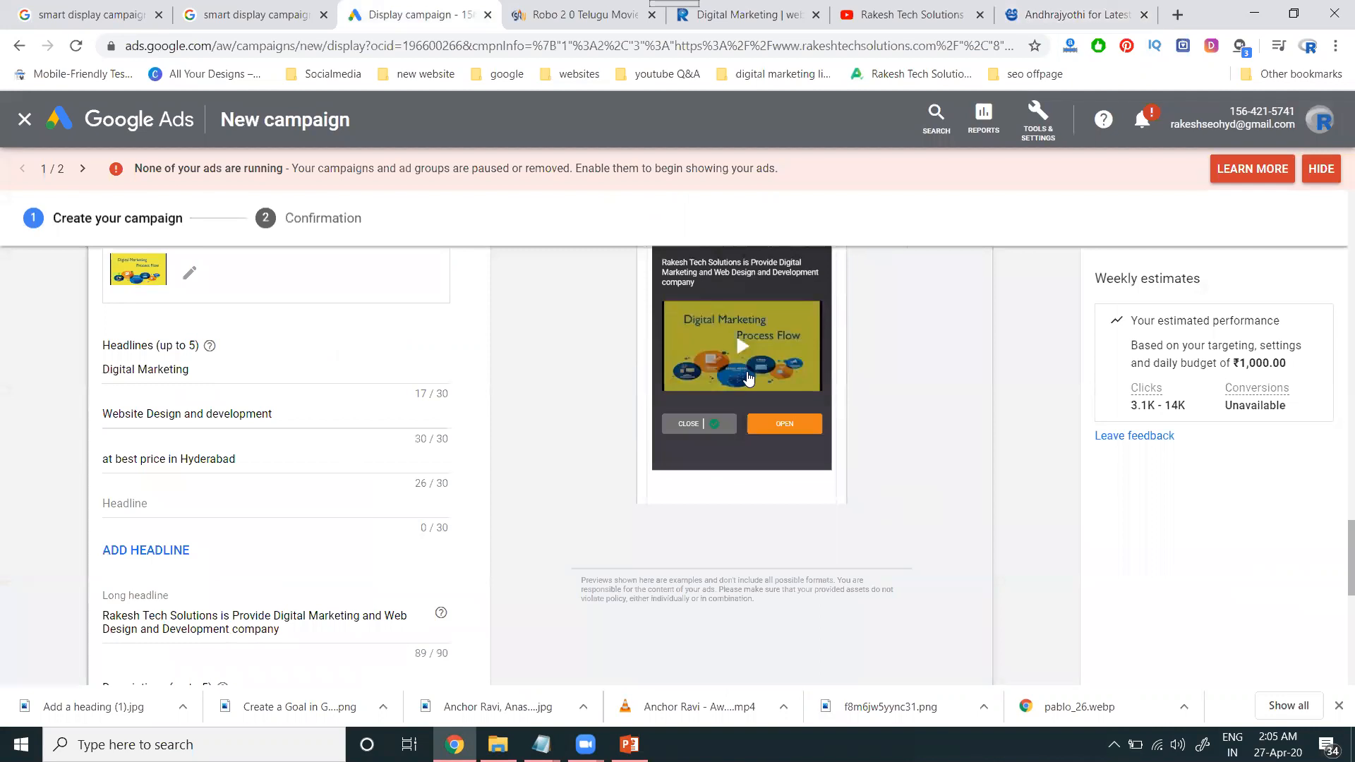
scroll(734, 417, "up", 1)
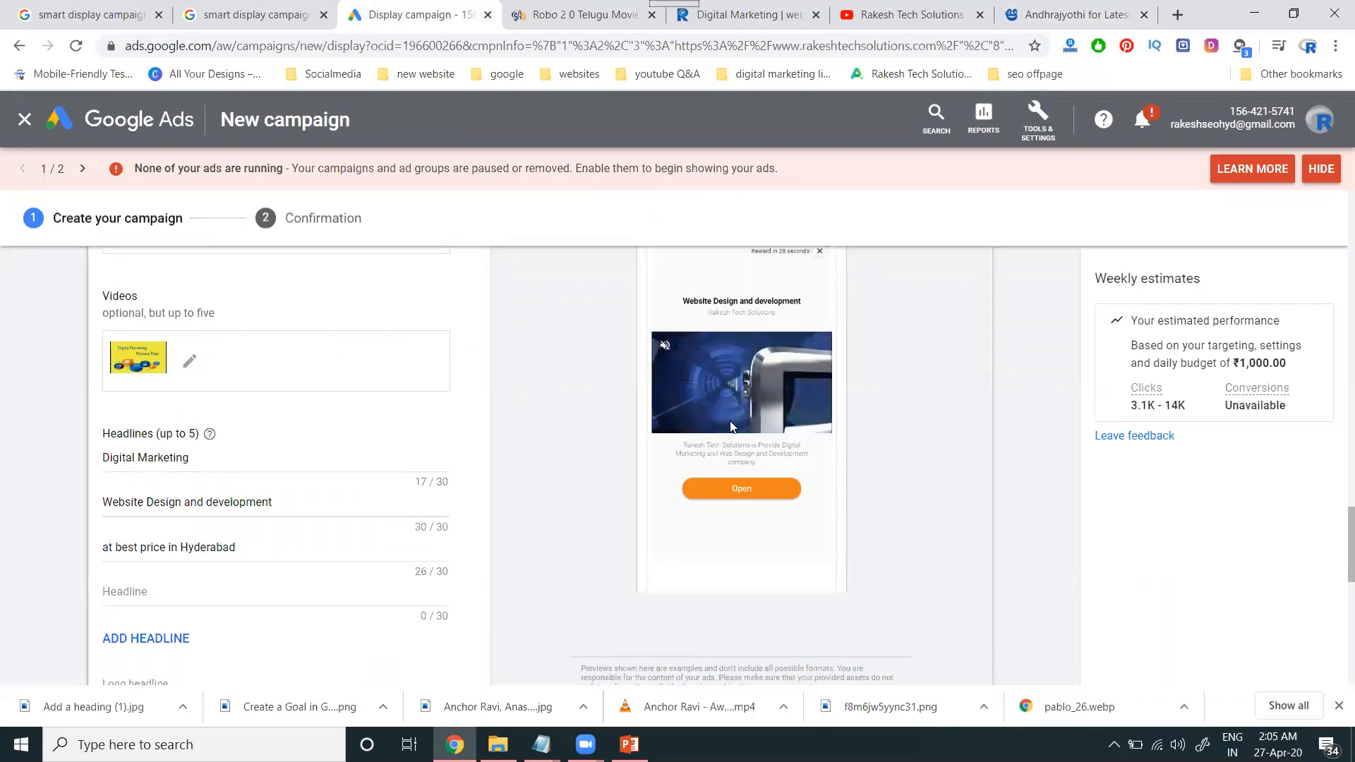
scroll(266, 449, "down", 3)
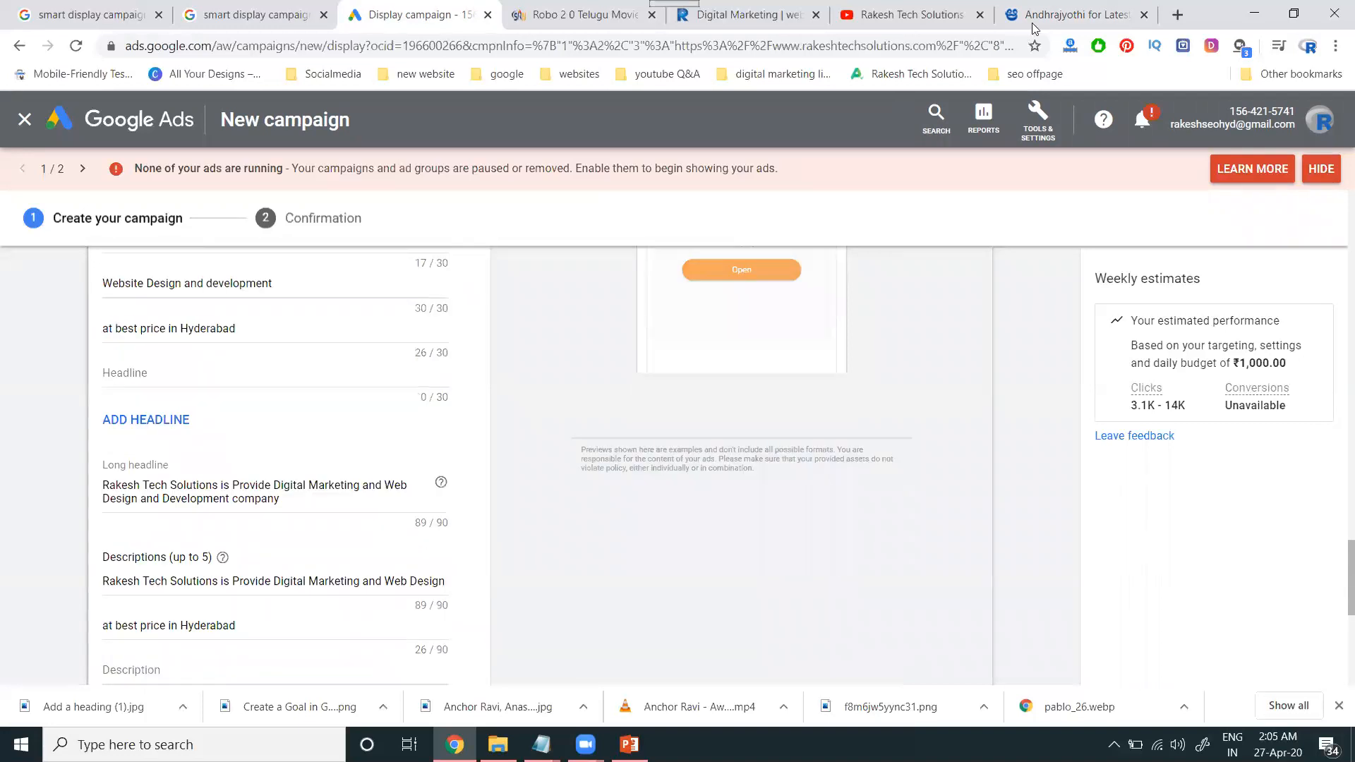
Step: Close the andhrajyothy.com page and add the finished responsive display ad to the ad group
left_click(1144, 15)
scroll(249, 435, "down", 5)
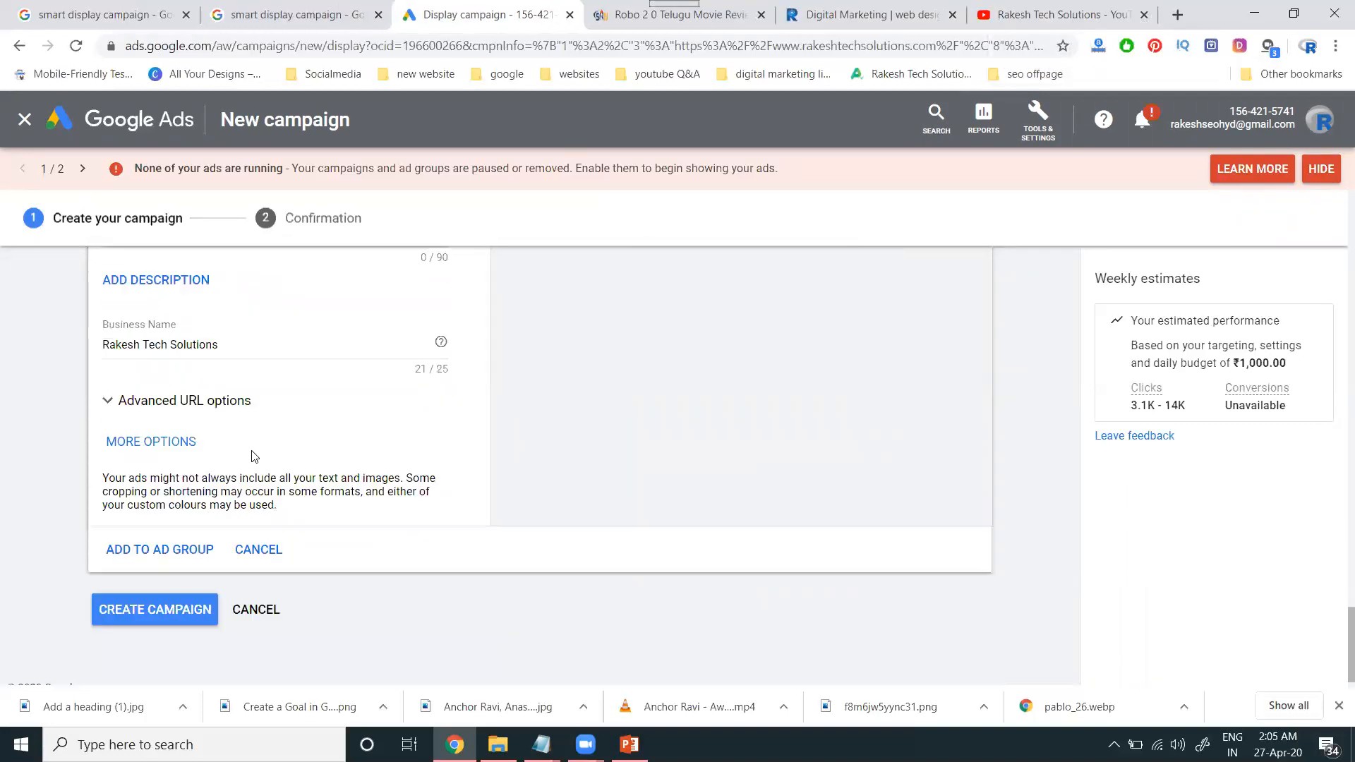
left_click(182, 548)
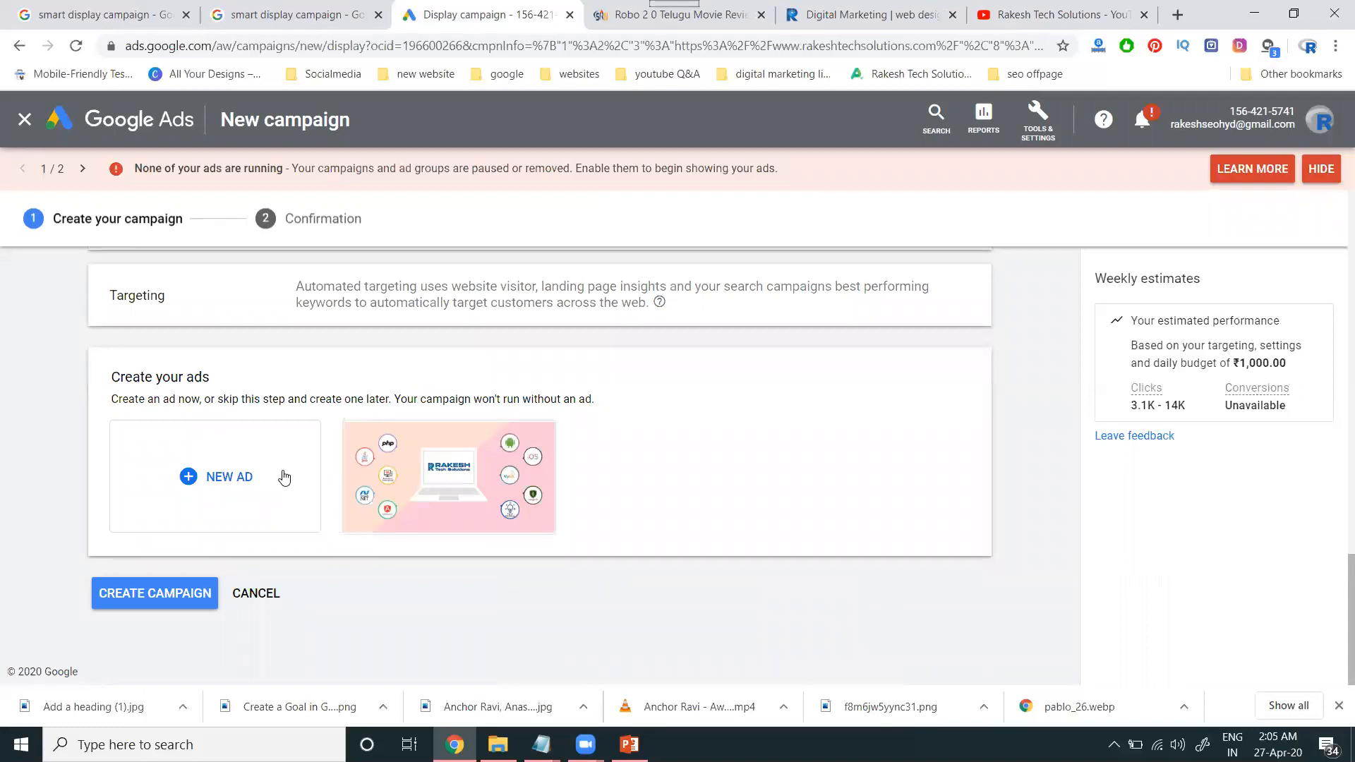
Step: Review the campaign's location, language and budget settings, then reopen the saved responsive display ad and look through its assets
scroll(284, 477, "up", 10)
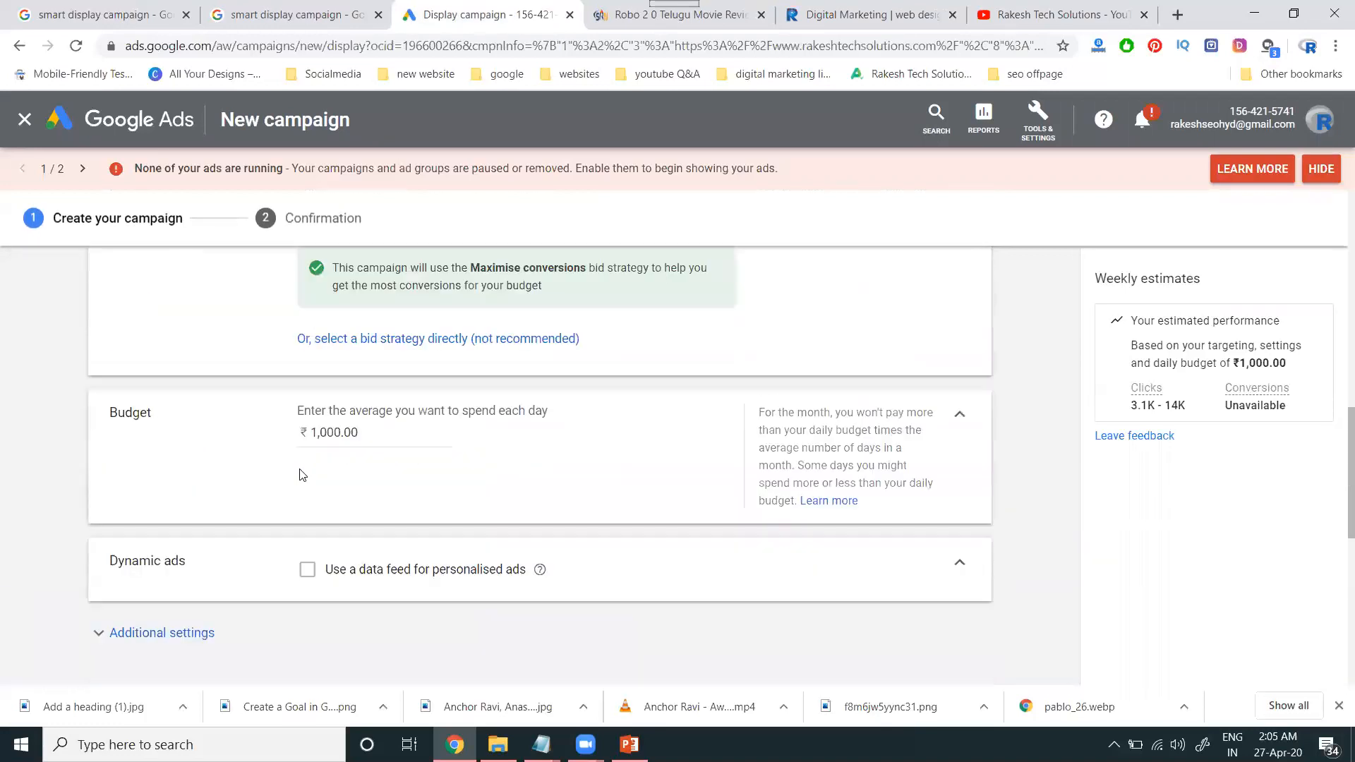
scroll(307, 431, "up", 10)
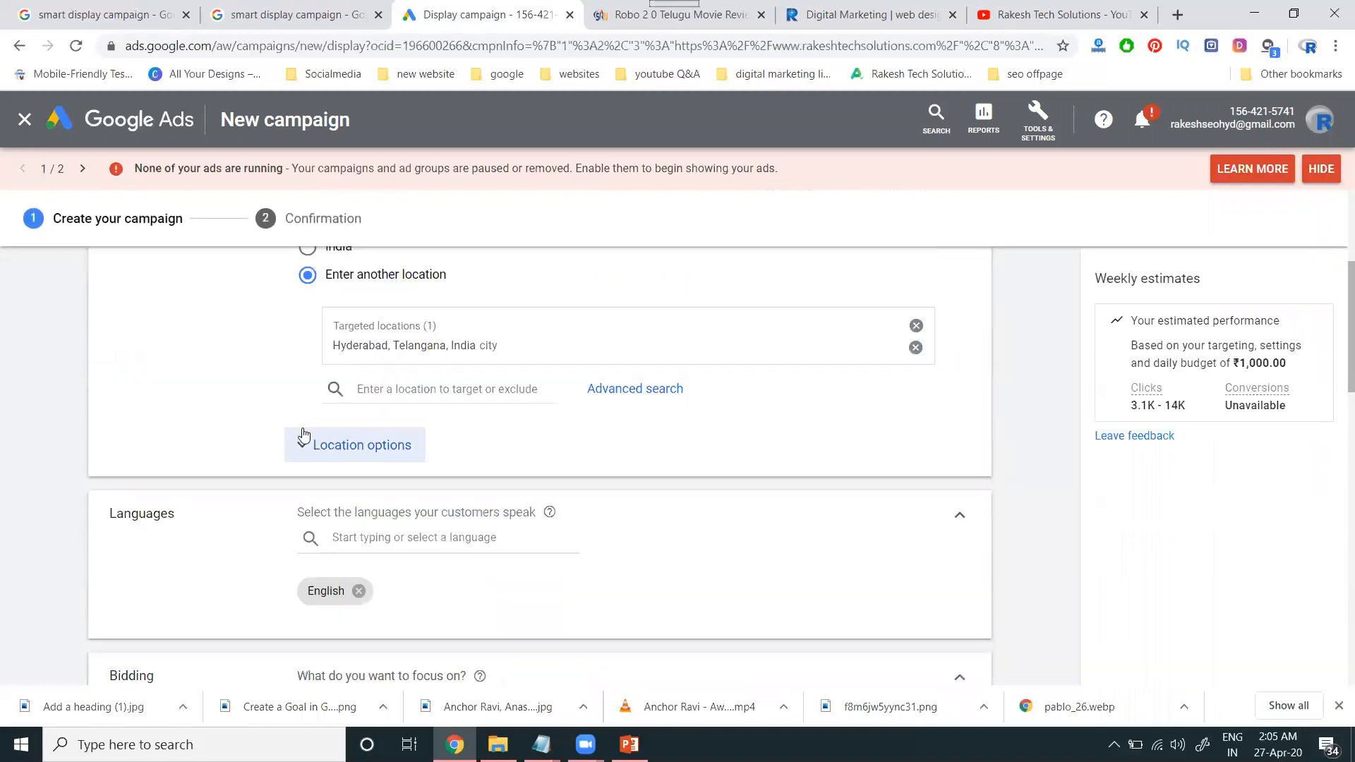
scroll(304, 437, "down", 15)
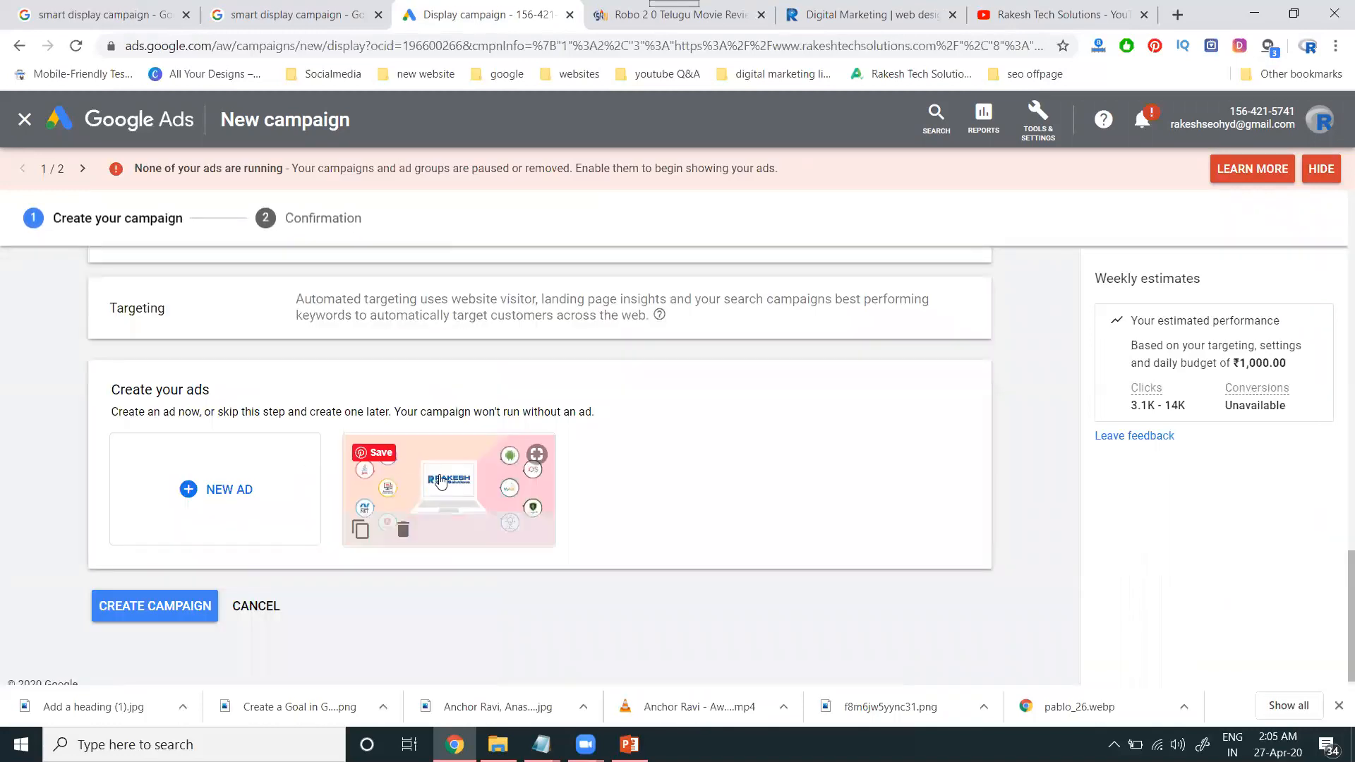
left_click(440, 482)
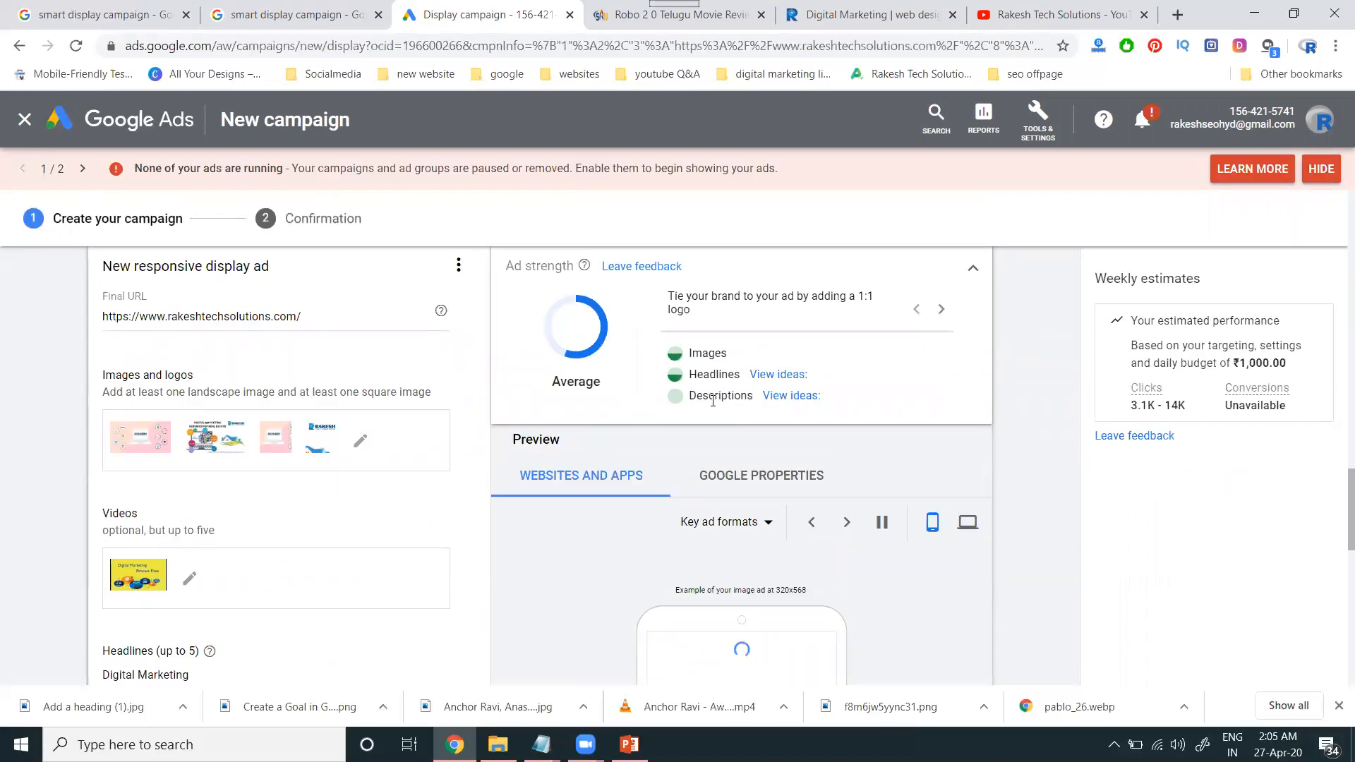
scroll(456, 472, "down", 4)
scroll(457, 472, "down", 5)
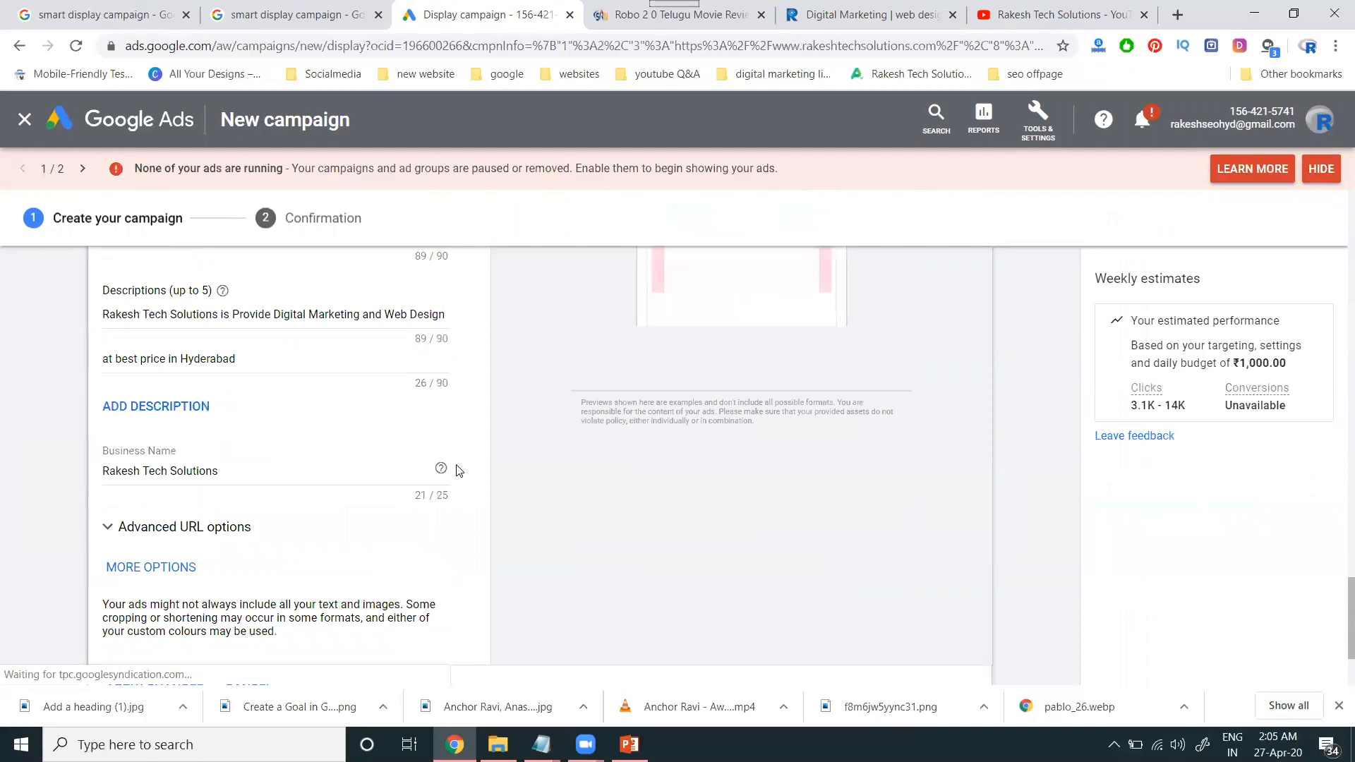
scroll(457, 471, "down", 2)
scroll(459, 471, "up", 10)
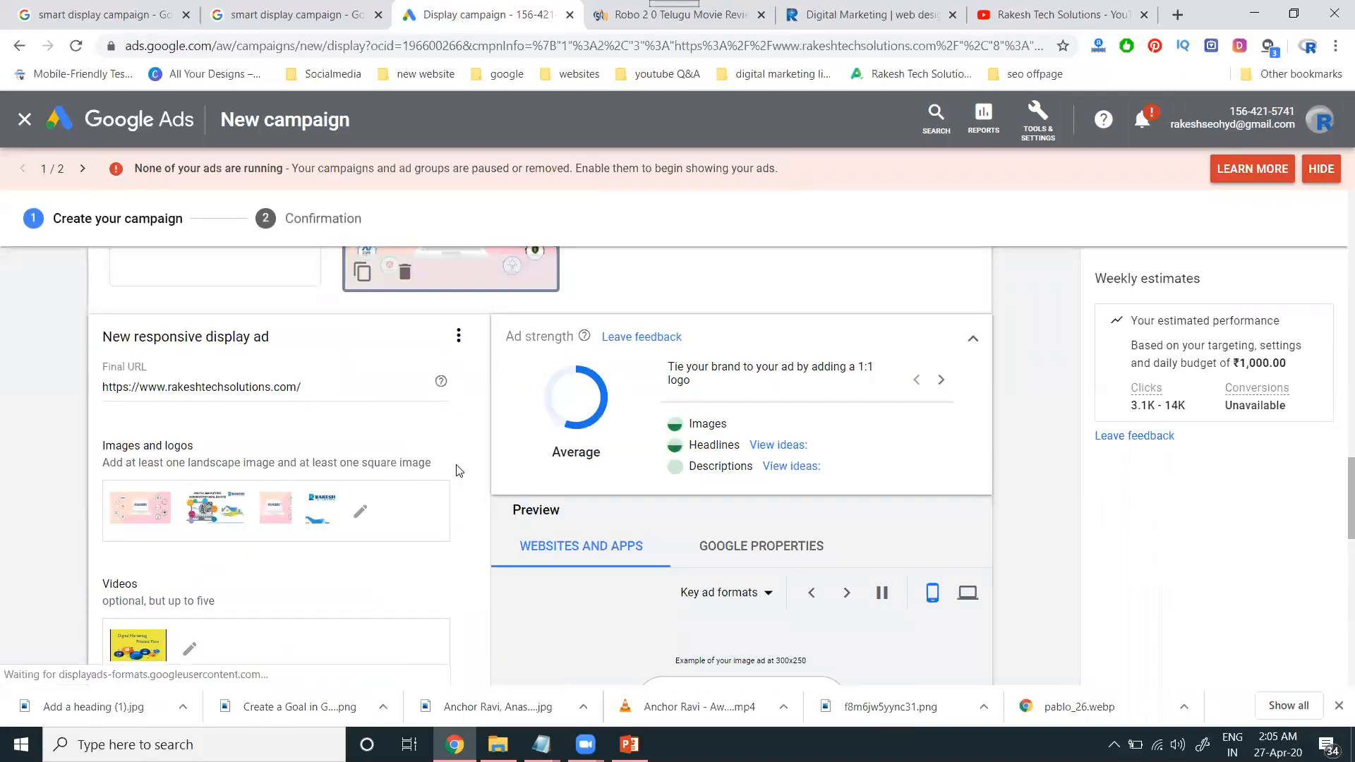
scroll(503, 469, "up", 2)
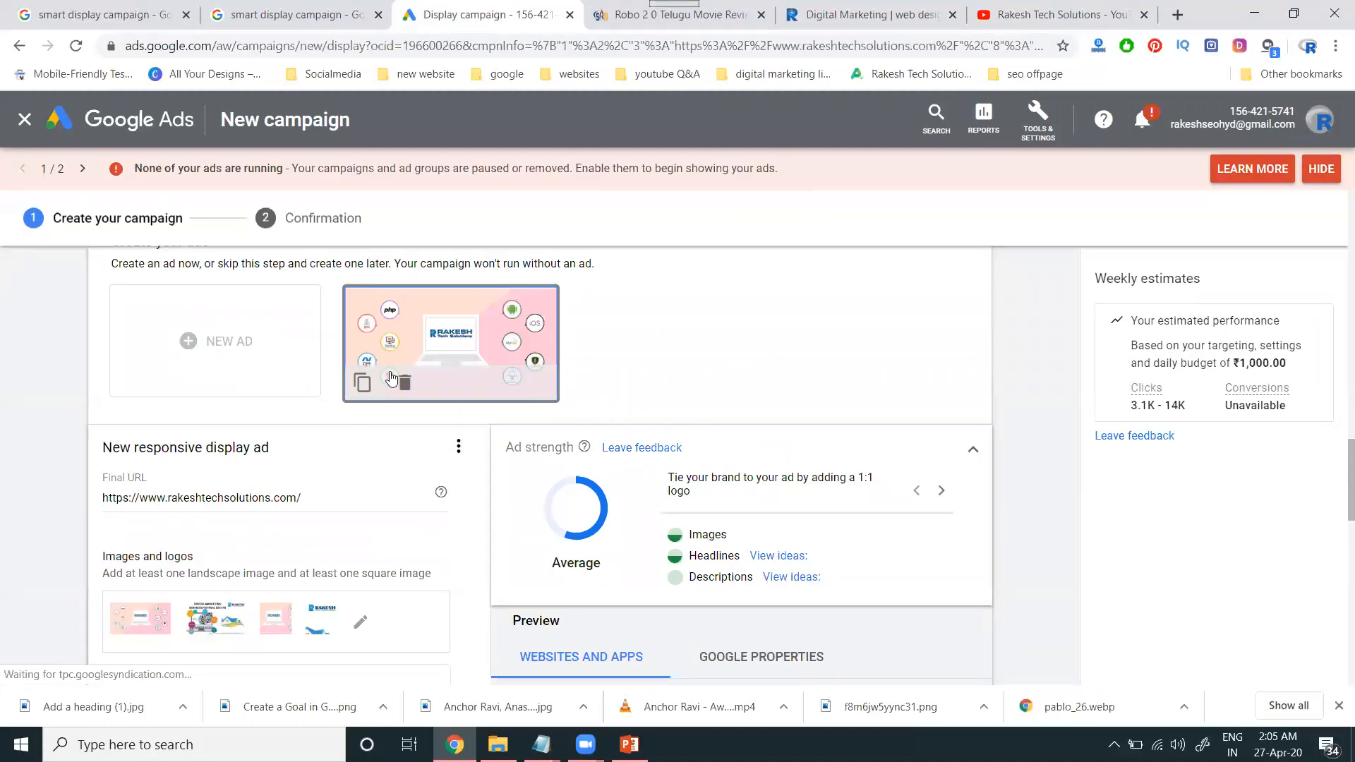
scroll(606, 414, "down", 5)
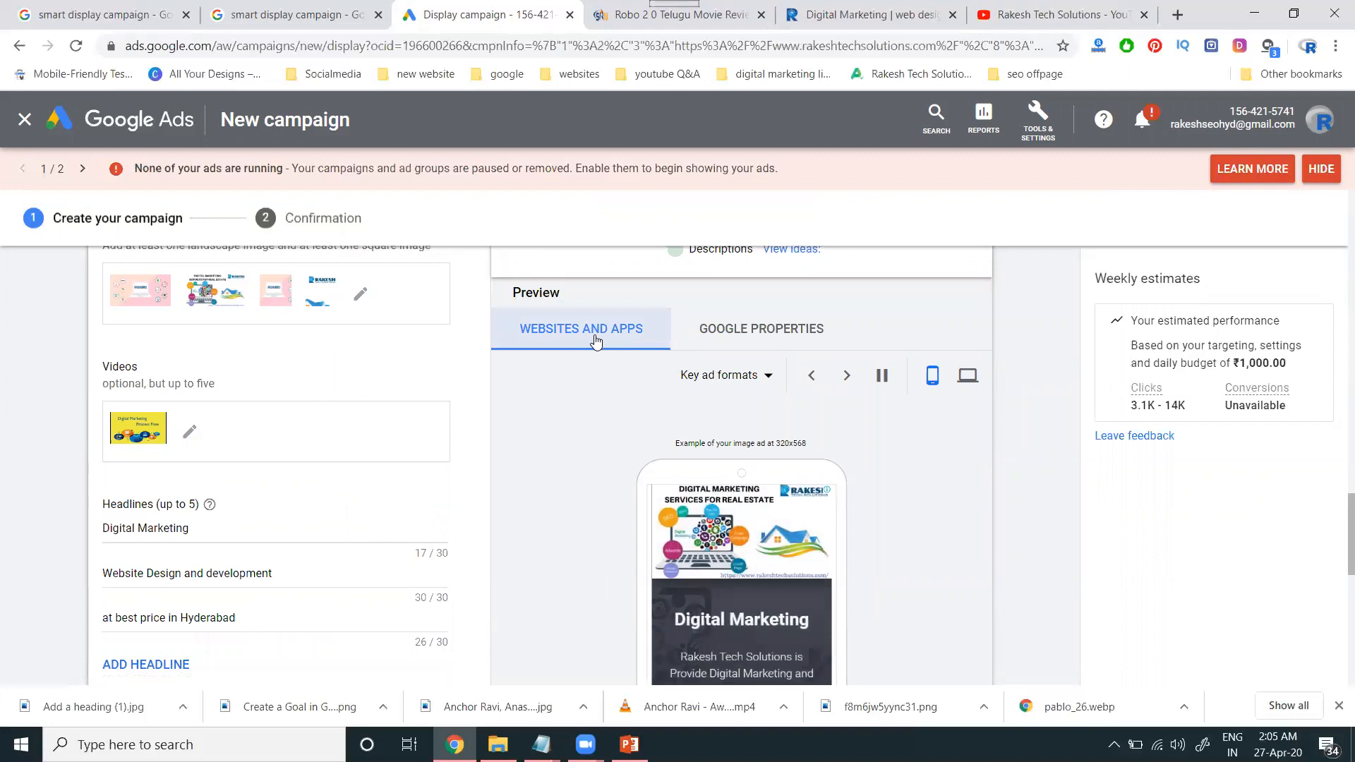
Step: Check which preview choices the ad offers for Google properties and for websites and apps
left_click(716, 338)
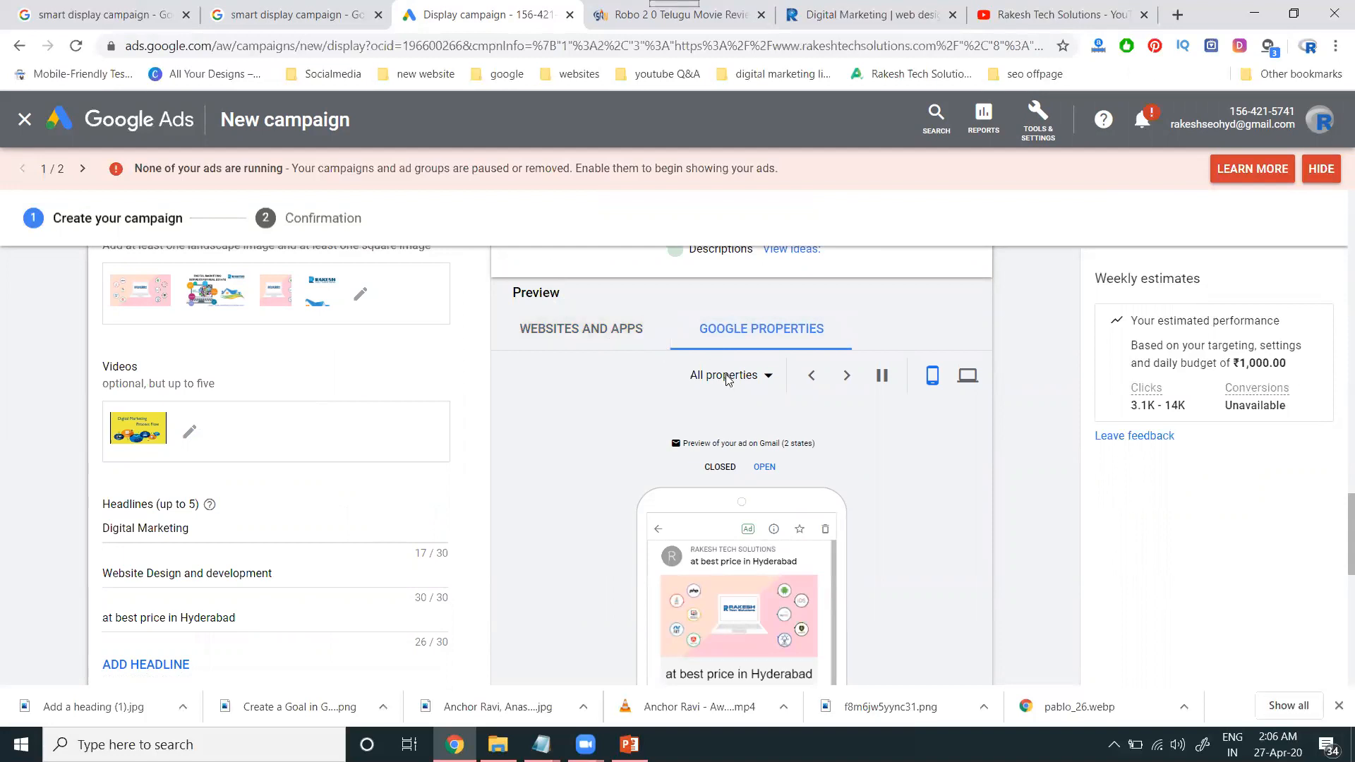
left_click(764, 380)
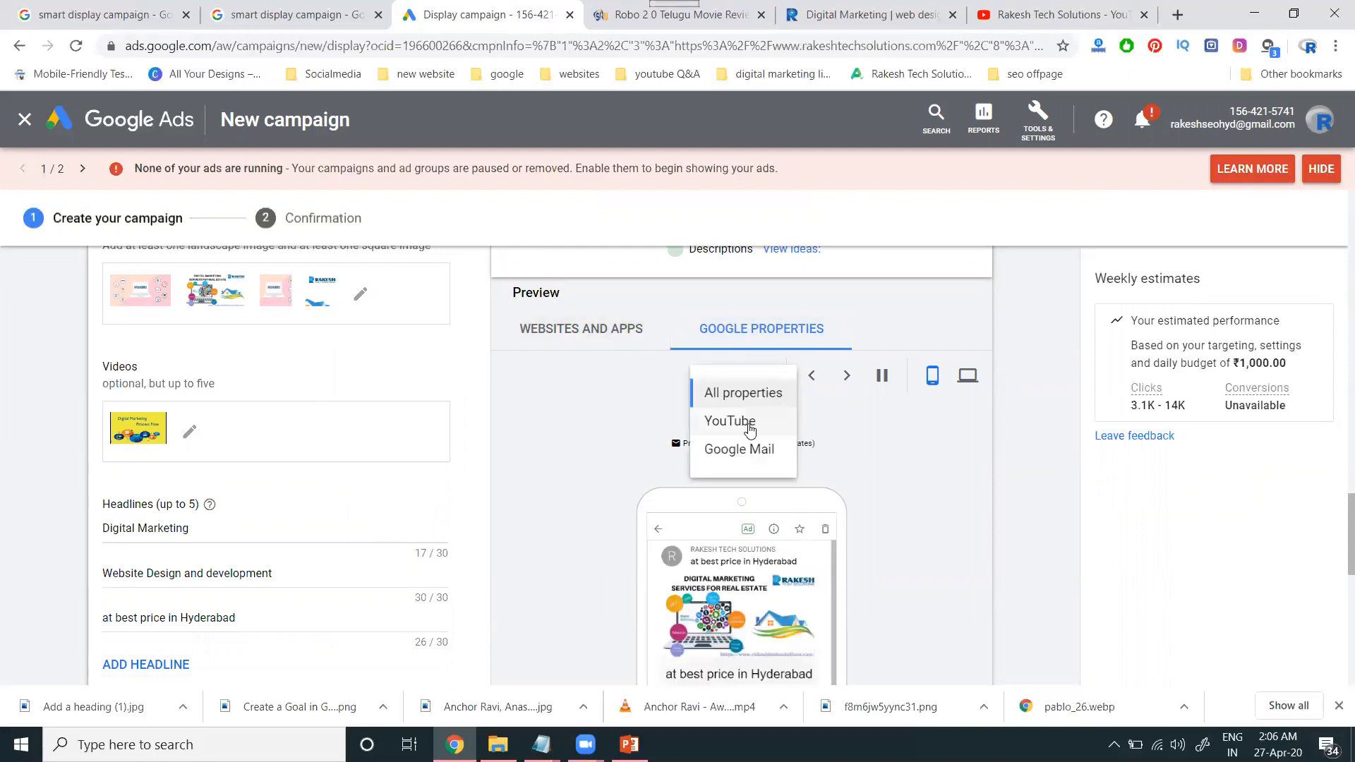
left_click(619, 337)
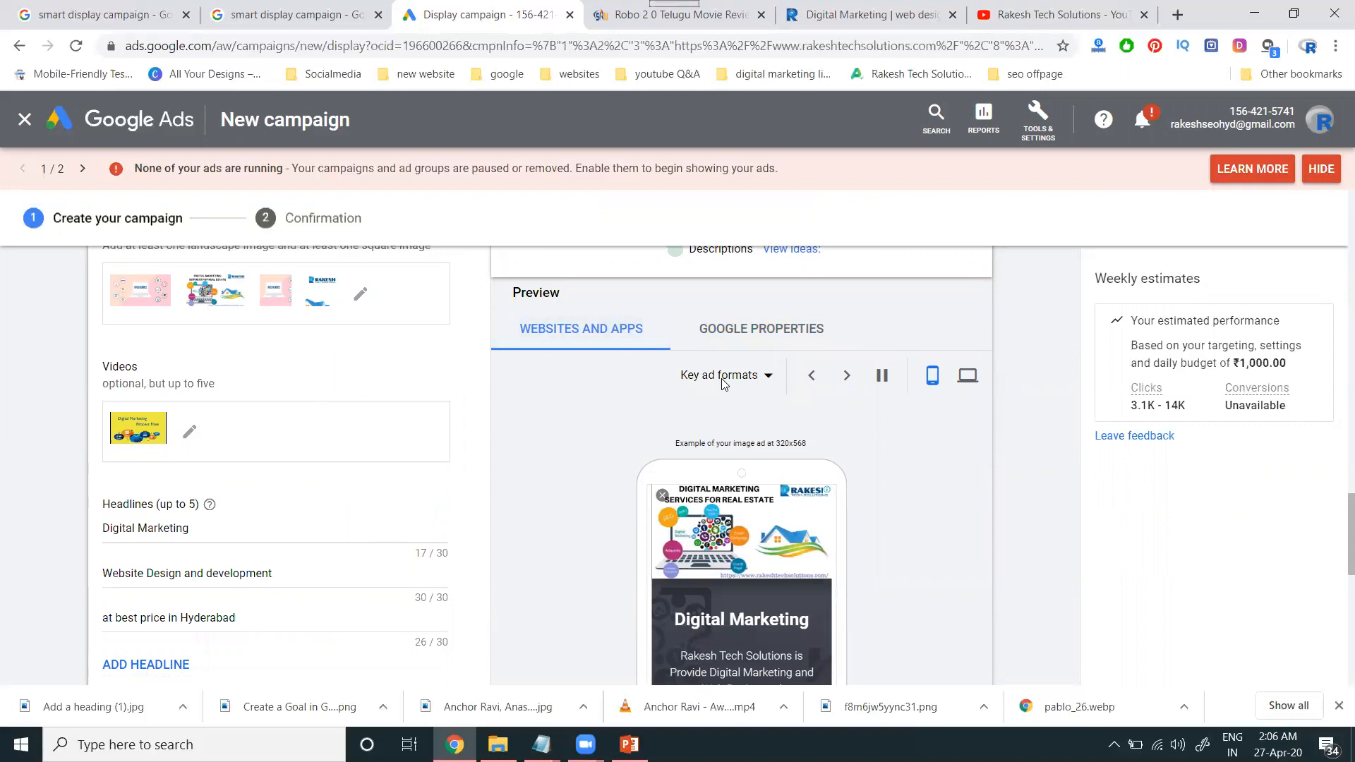
left_click(771, 380)
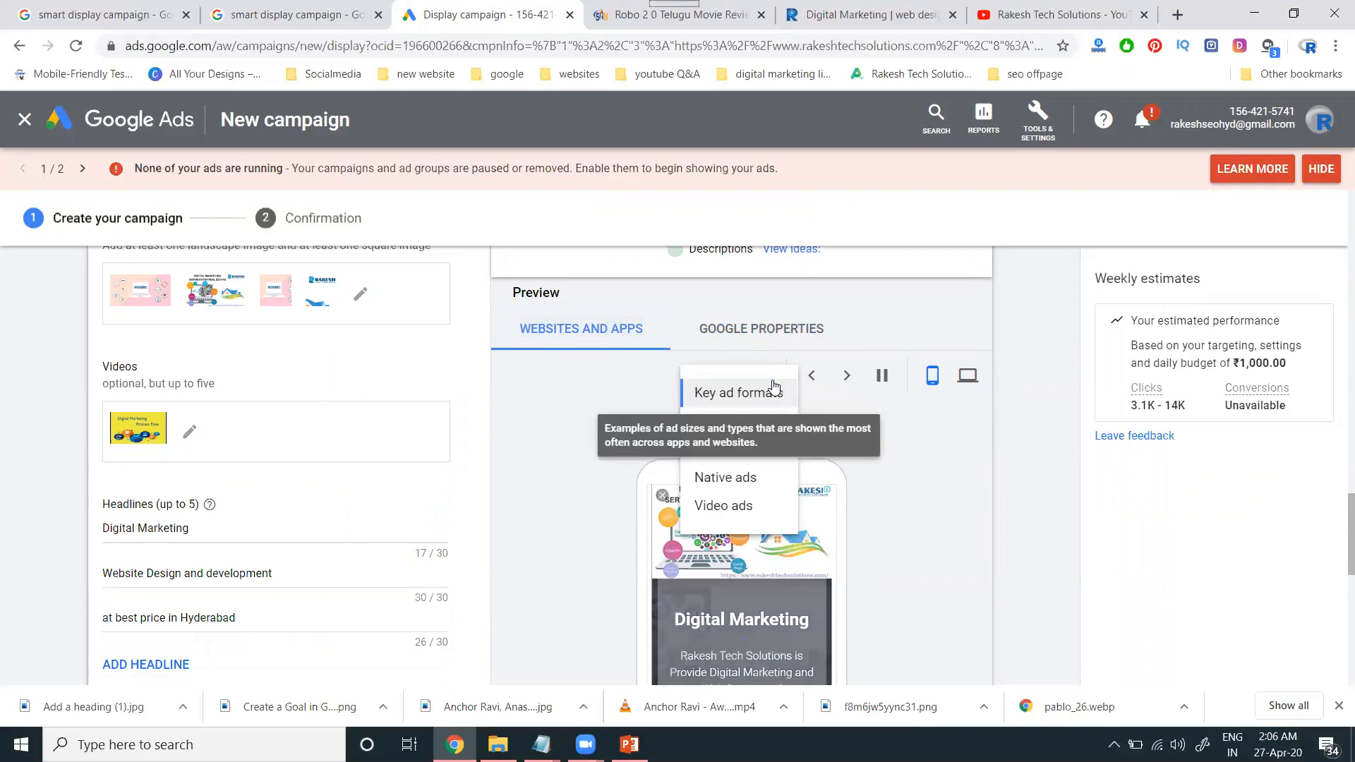
left_click(587, 391)
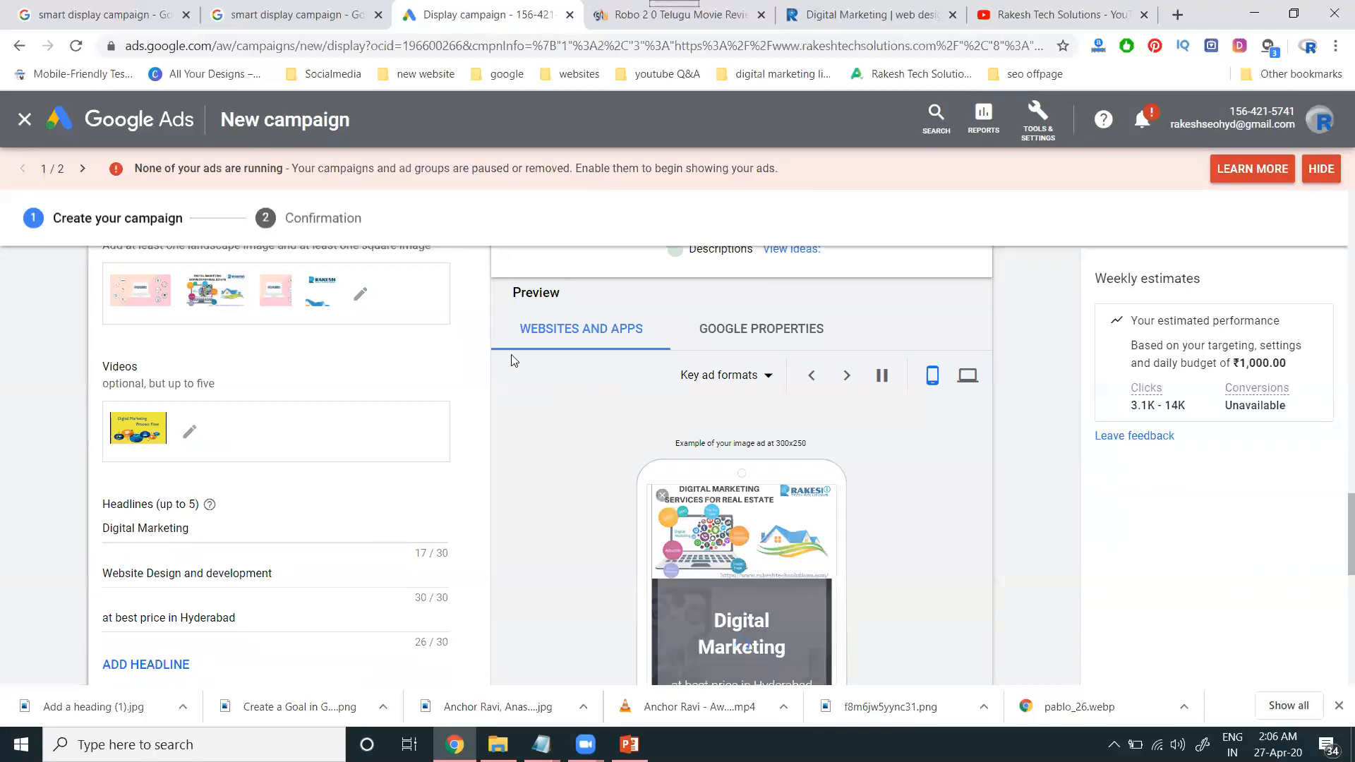
Step: Enable the data feed for personalised ads in the dynamic ads settings and look through the available business types
scroll(514, 361, "up", 15)
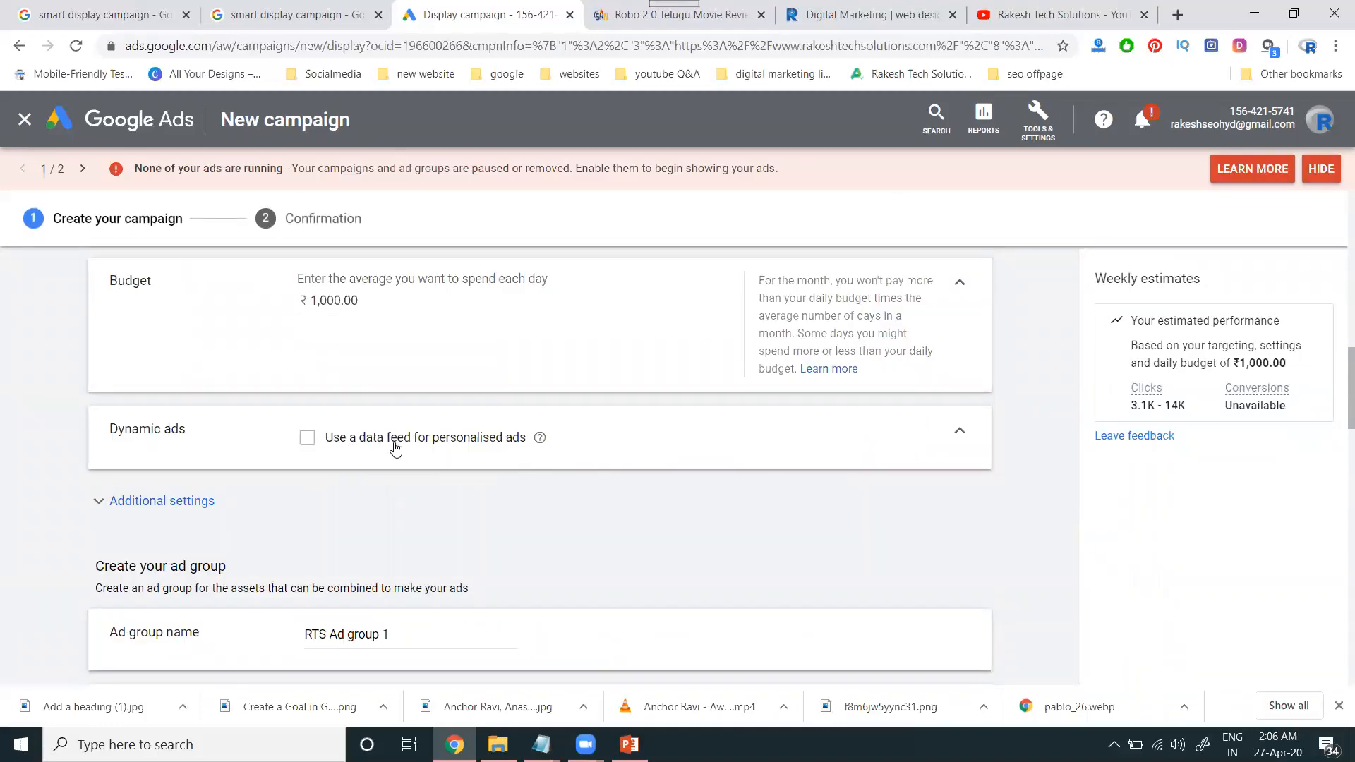
left_click(474, 443)
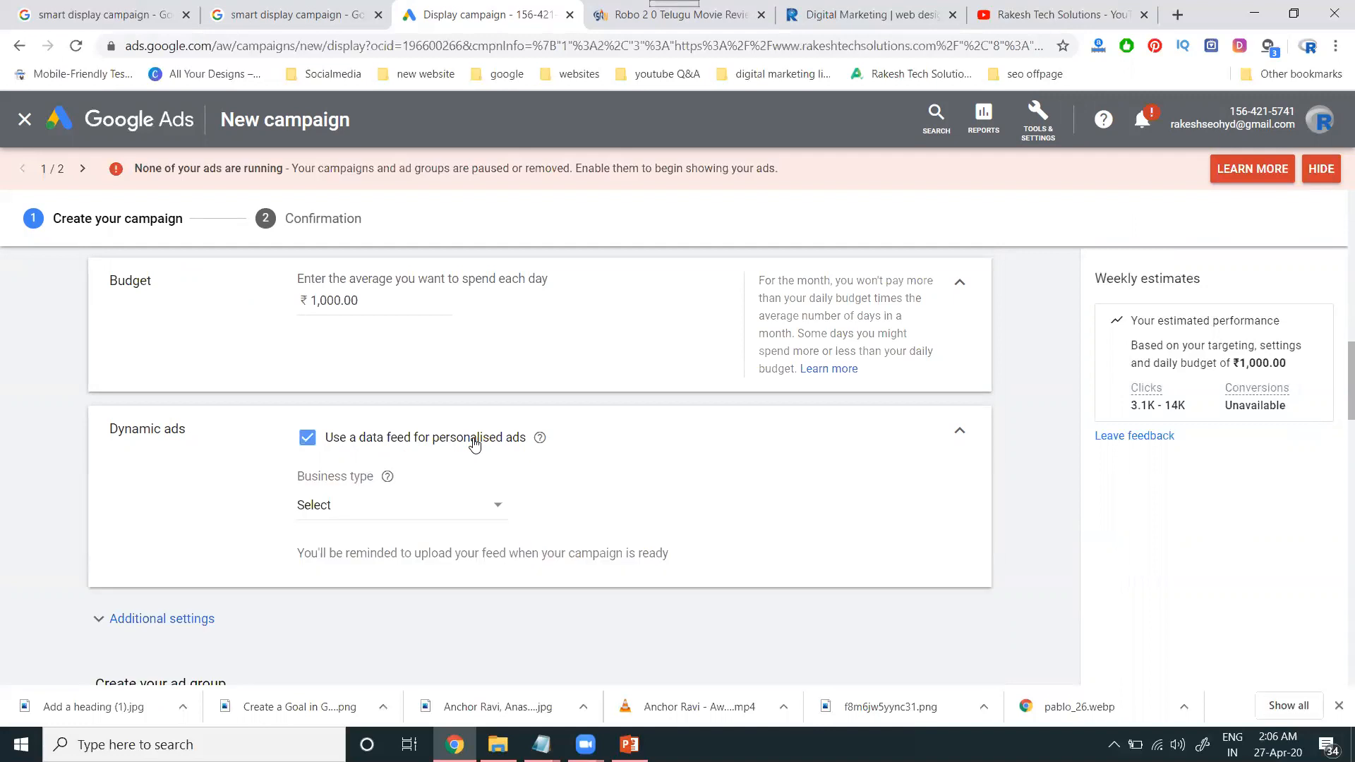
left_click(360, 509)
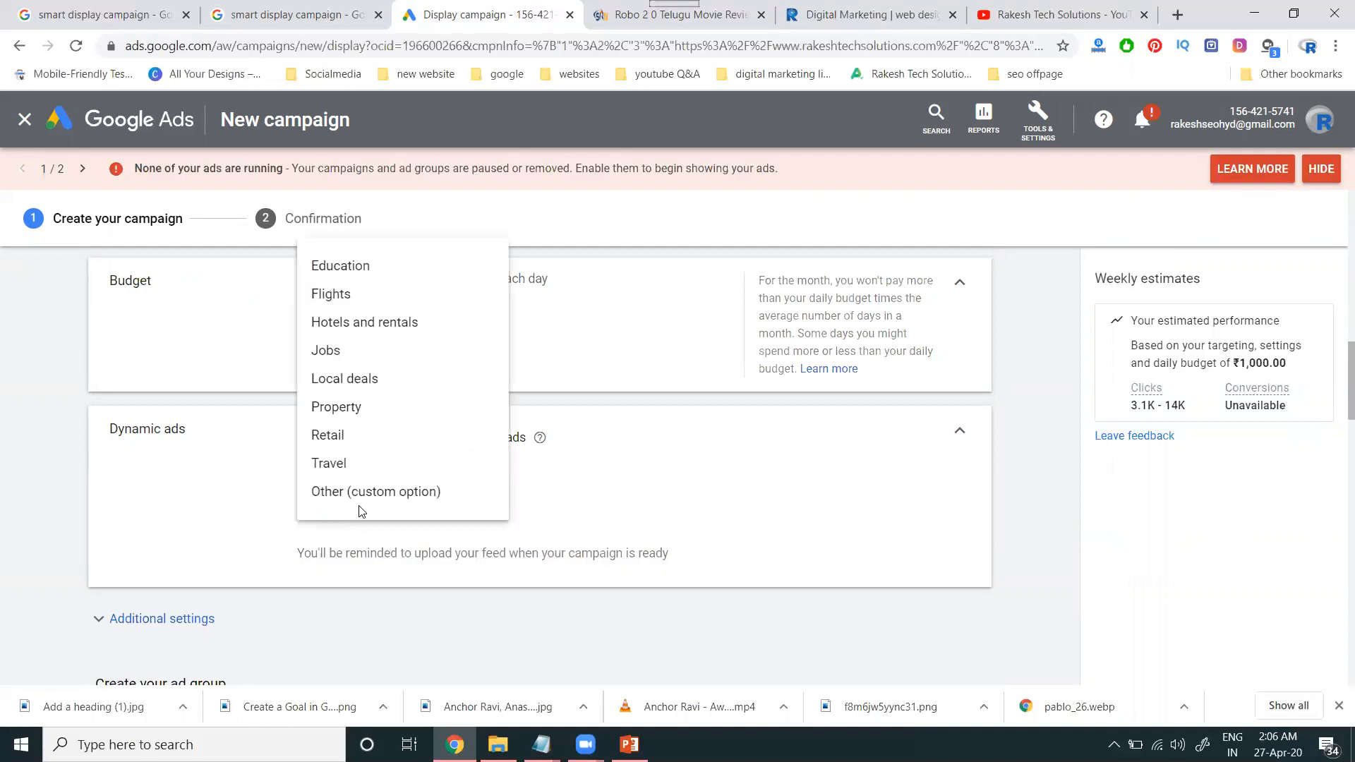
left_click(260, 507)
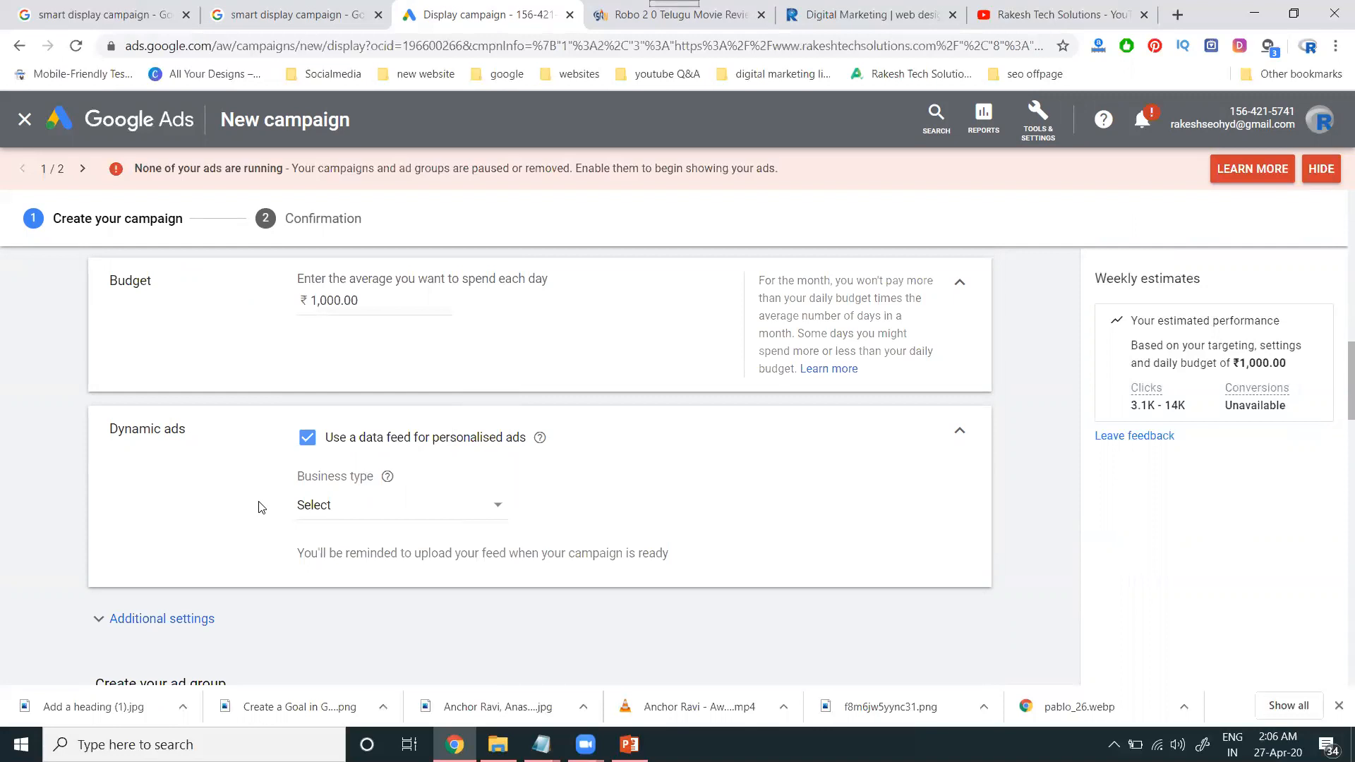
Step: Turn off the data feed for personalised ads and close the reopened responsive display ad
left_click(307, 438)
scroll(235, 452, "down", 10)
scroll(235, 455, "down", 15)
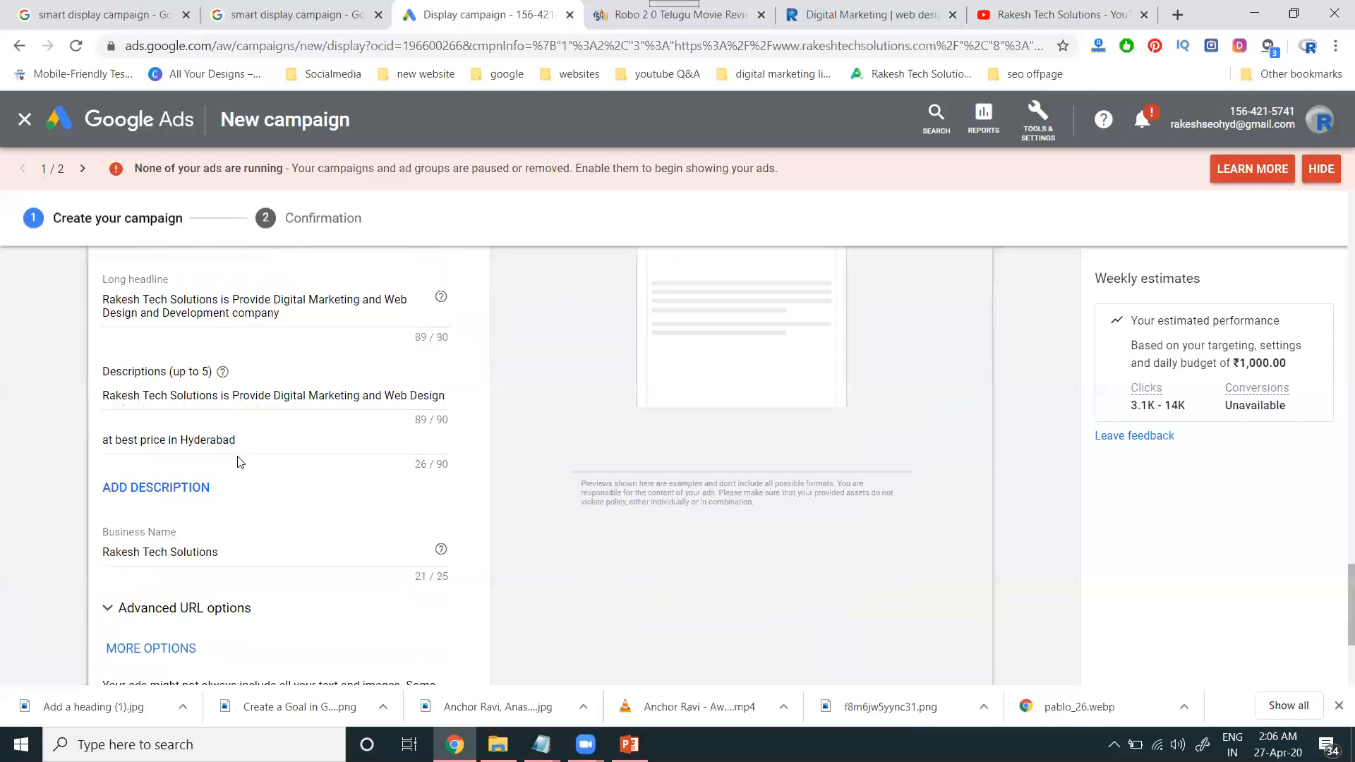
left_click(164, 536)
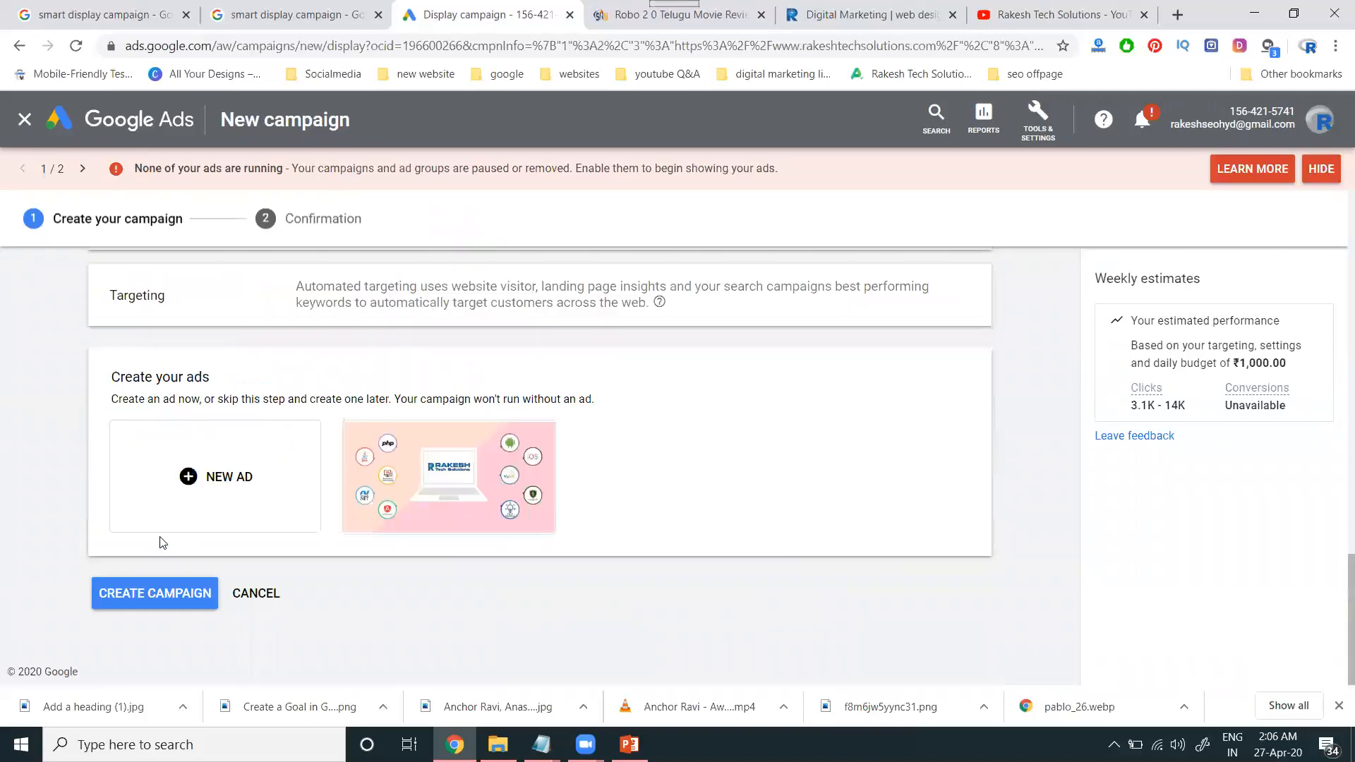
Step: Create the campaign and continue to its ad groups, with a brief look at the ads on the Robo 2.0 review page
left_click(164, 593)
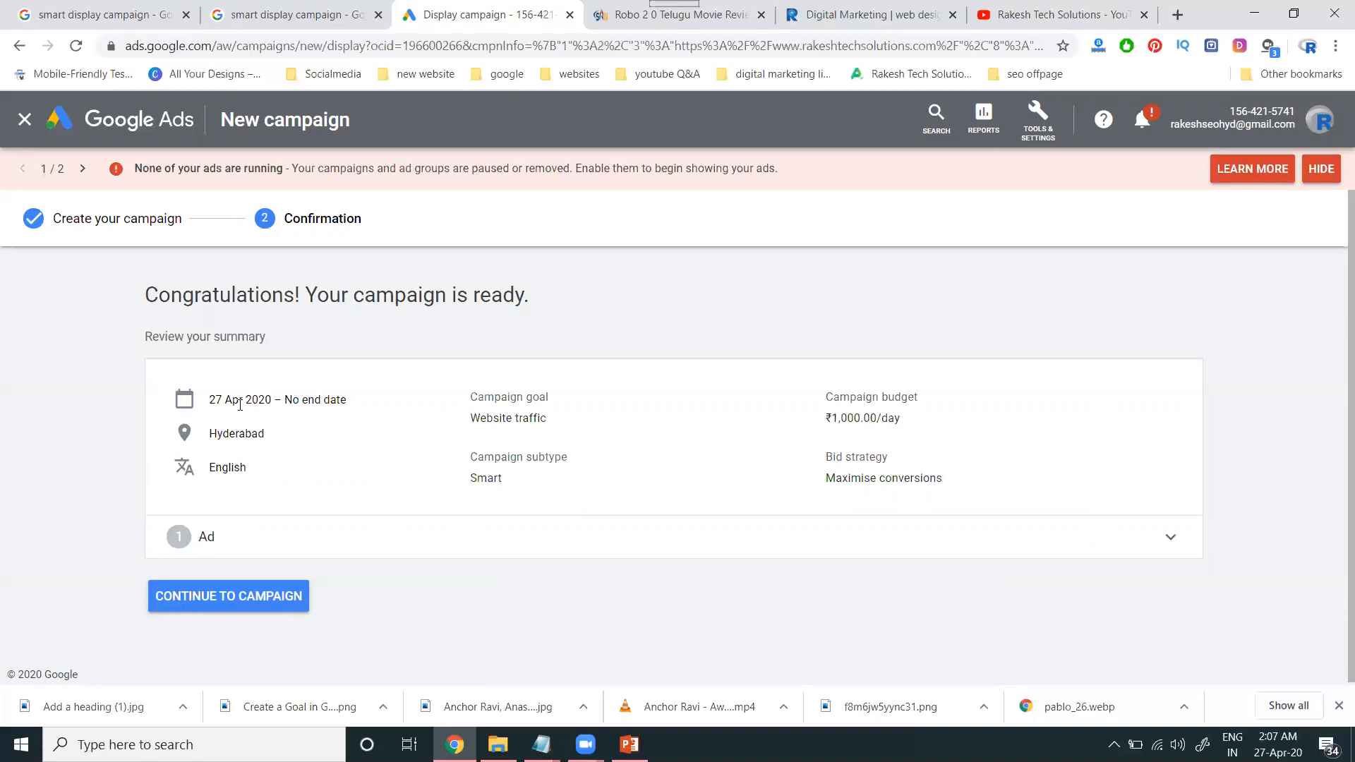
left_click(200, 597)
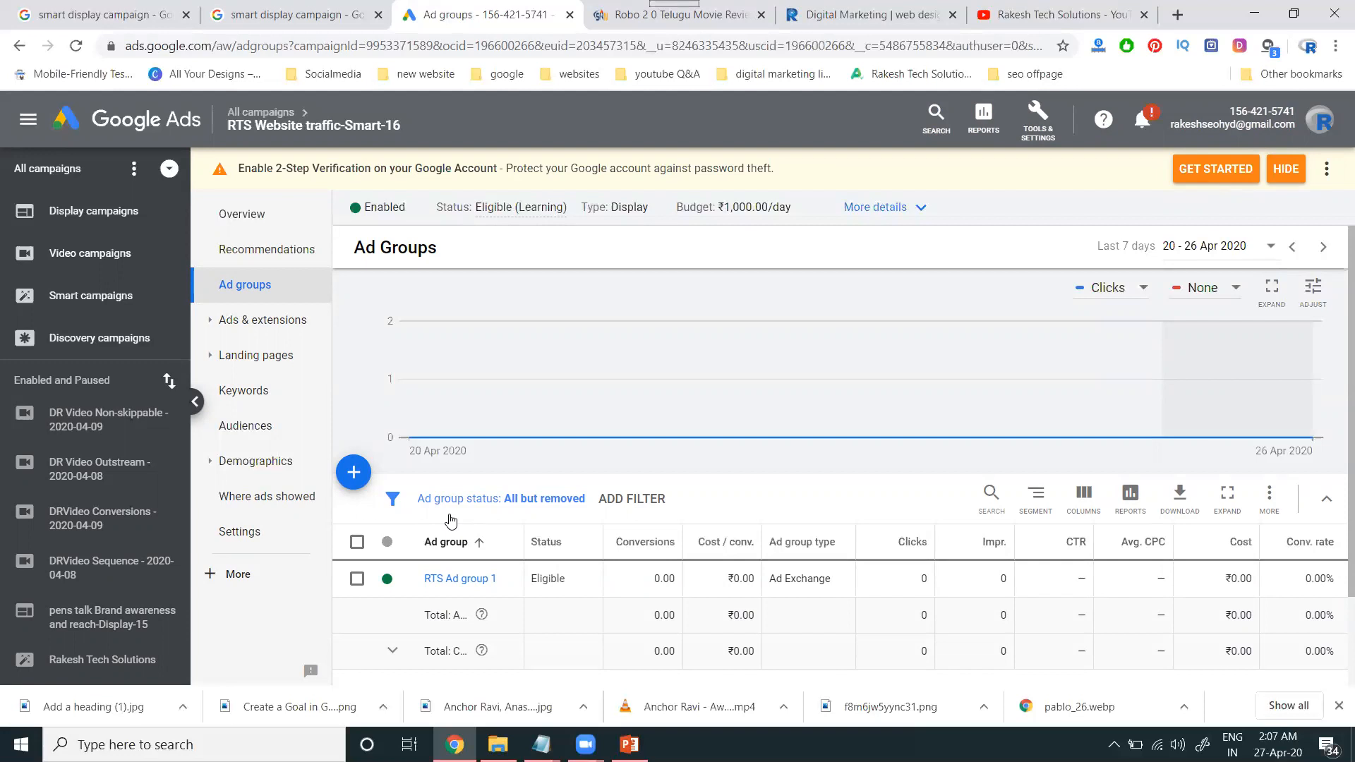
left_click(698, 17)
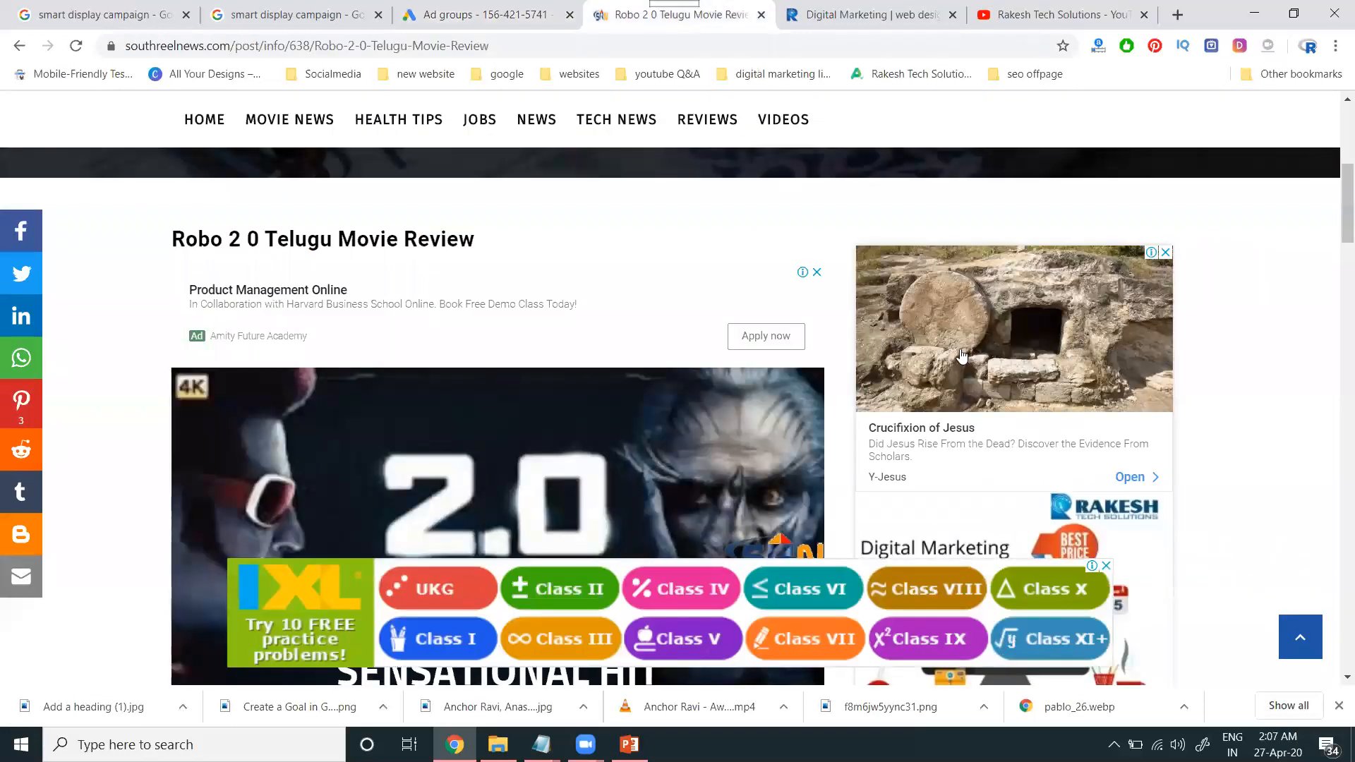
left_click(444, 16)
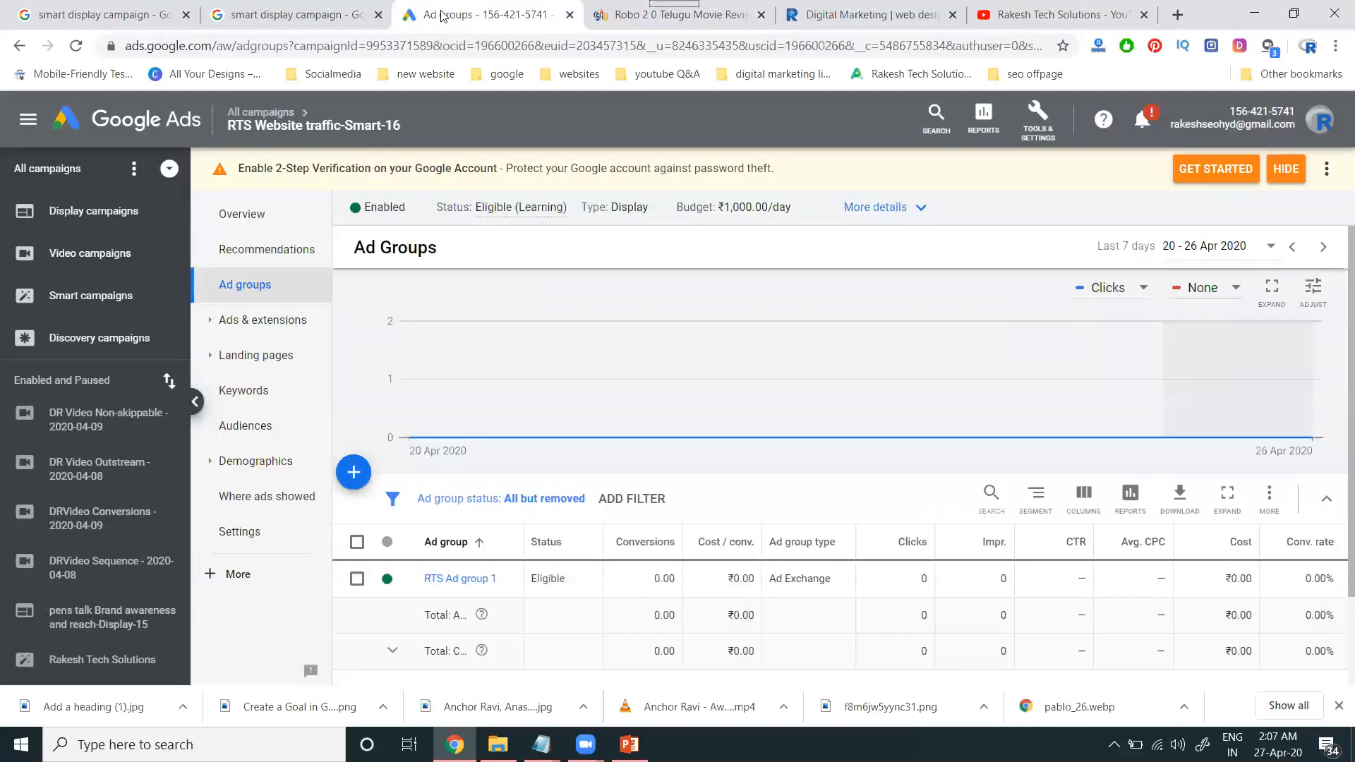
Step: Open the responsive display ad in RTS Ad group 1 for editing and look through its assets and mobile preview
mouse_move(599, 353)
left_click(448, 585)
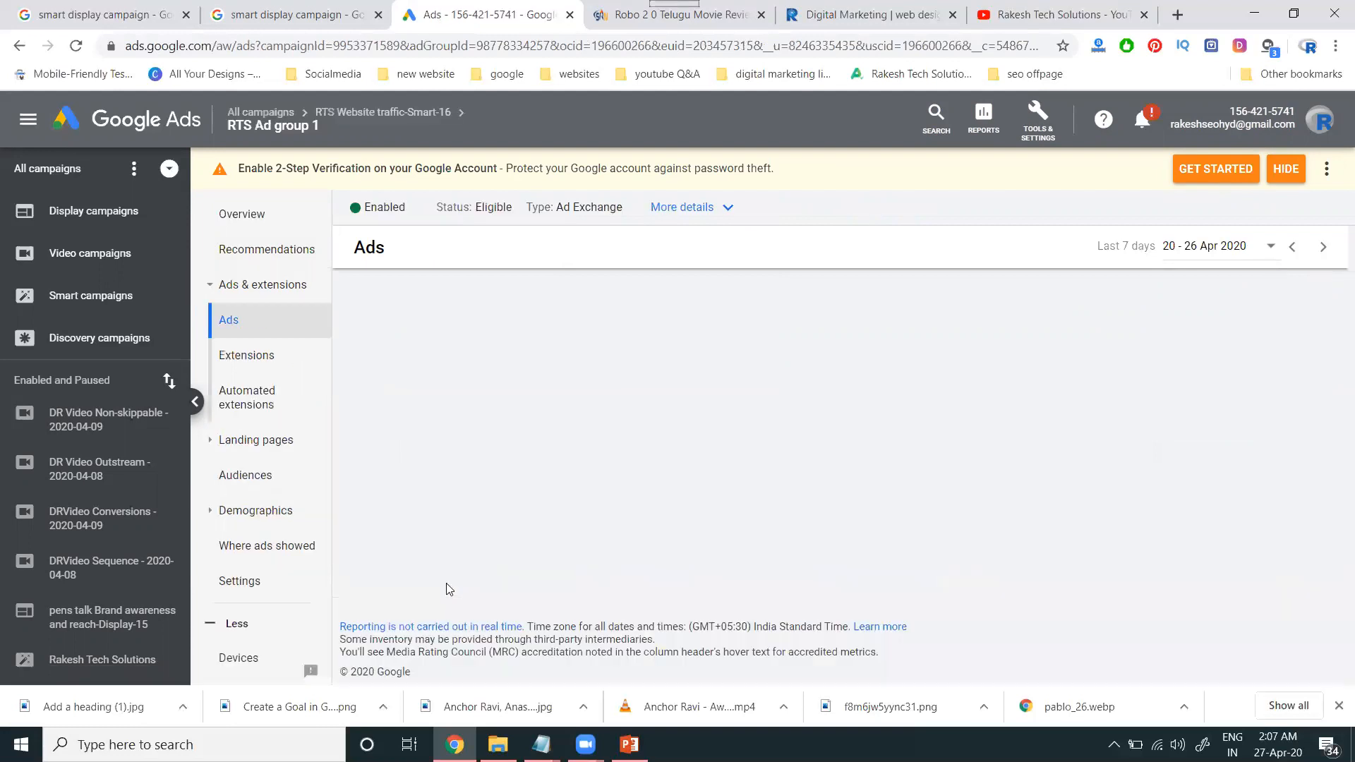
scroll(553, 426, "down", 2)
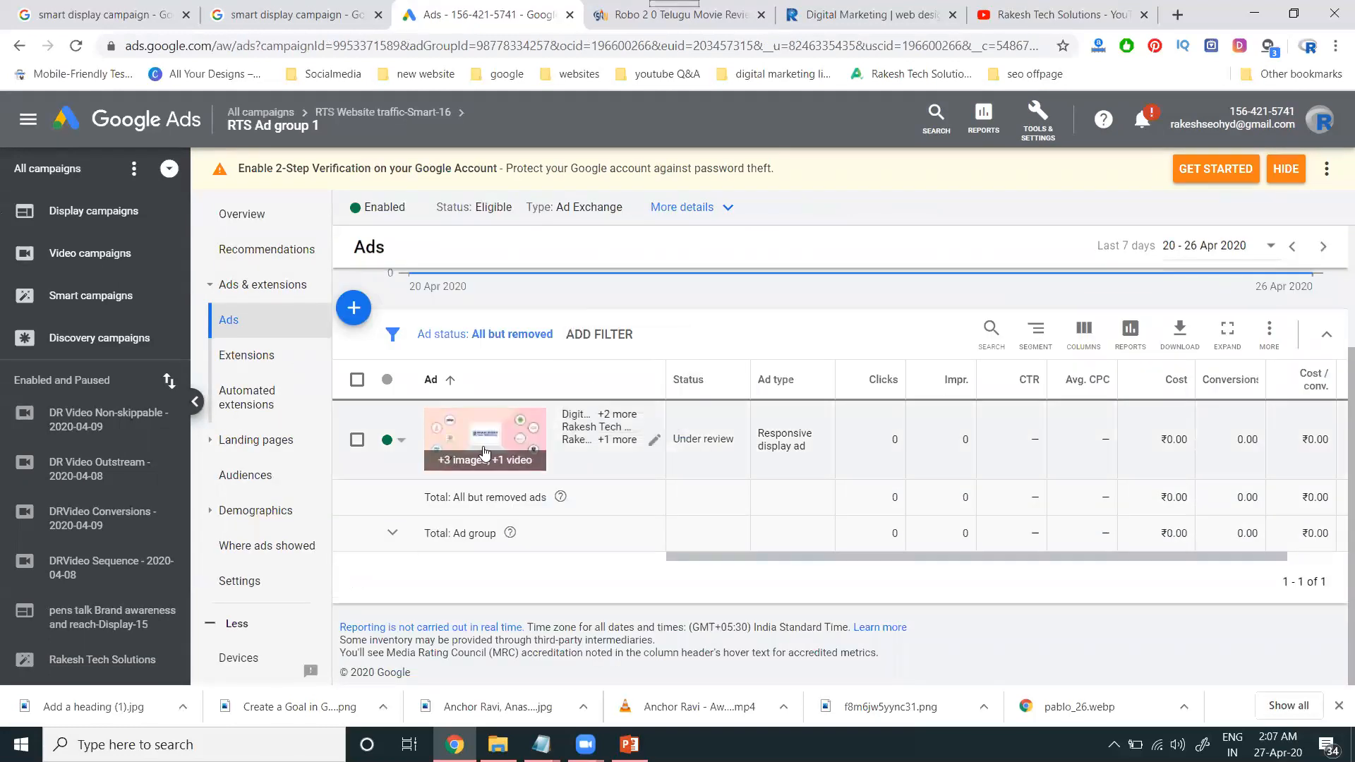
left_click(647, 441)
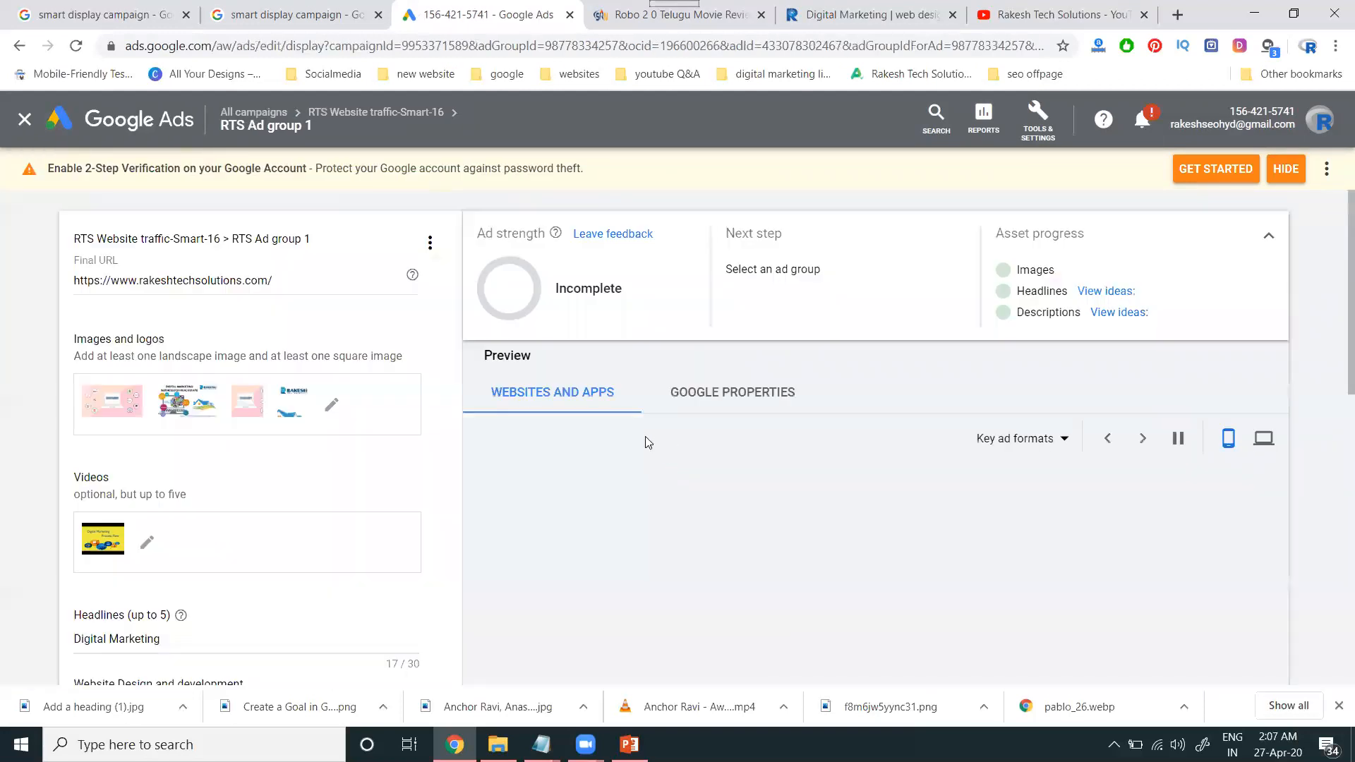
scroll(593, 425, "down", 2)
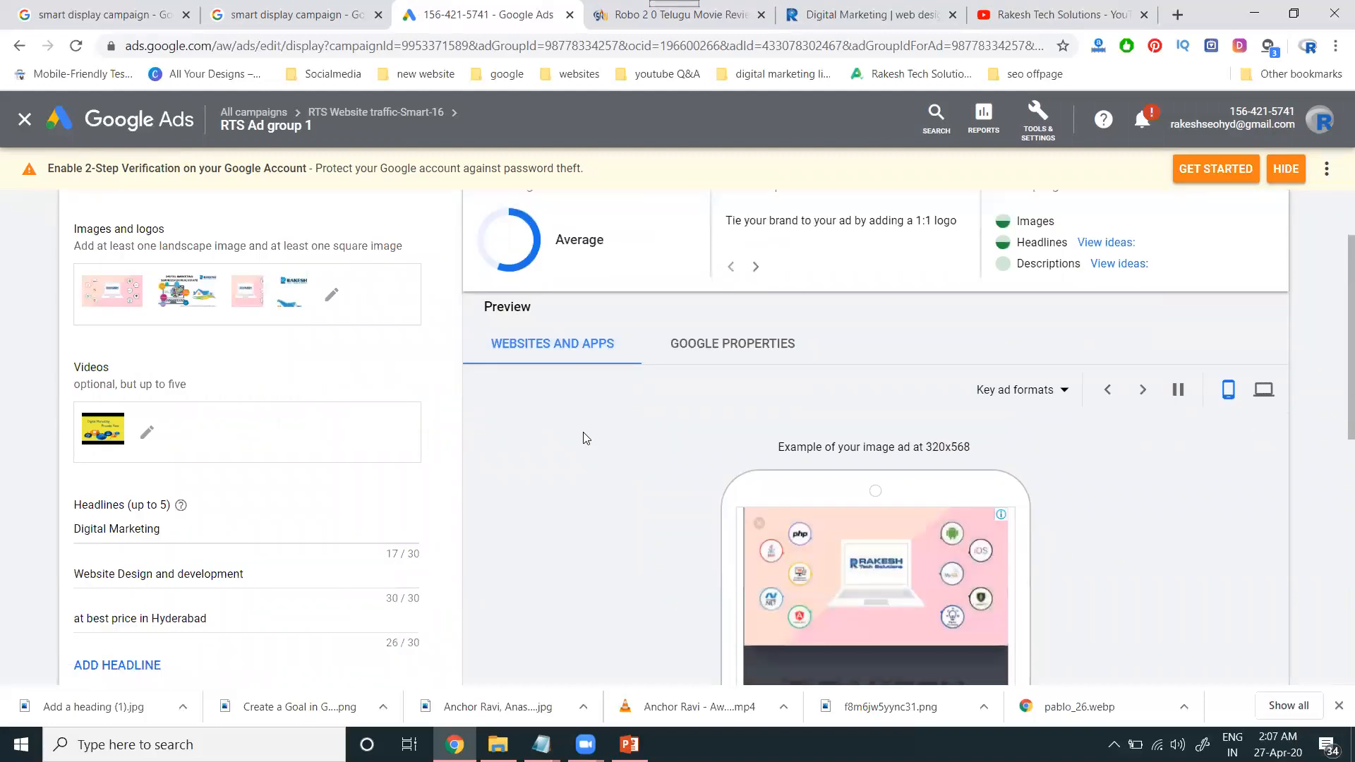
scroll(583, 439, "down", 4)
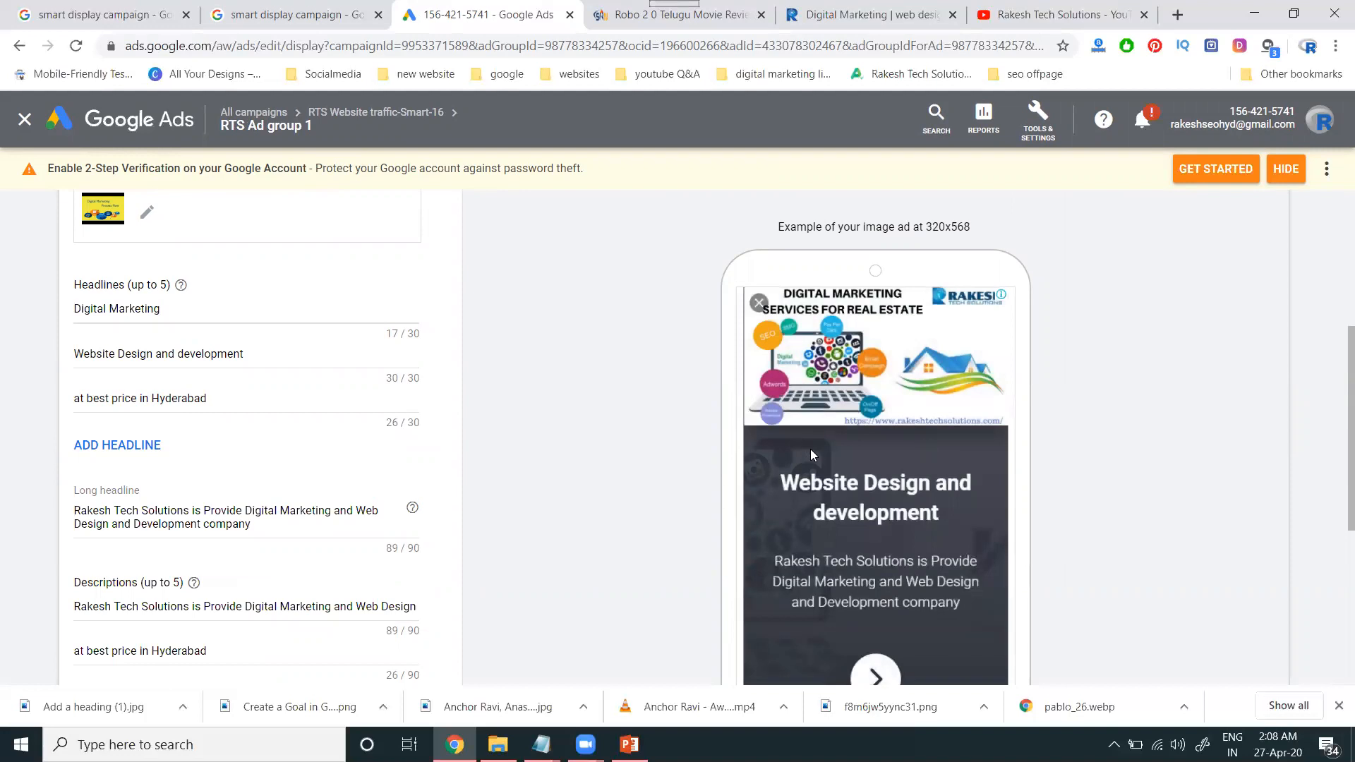
scroll(812, 453, "down", 4)
scroll(812, 455, "up", 5)
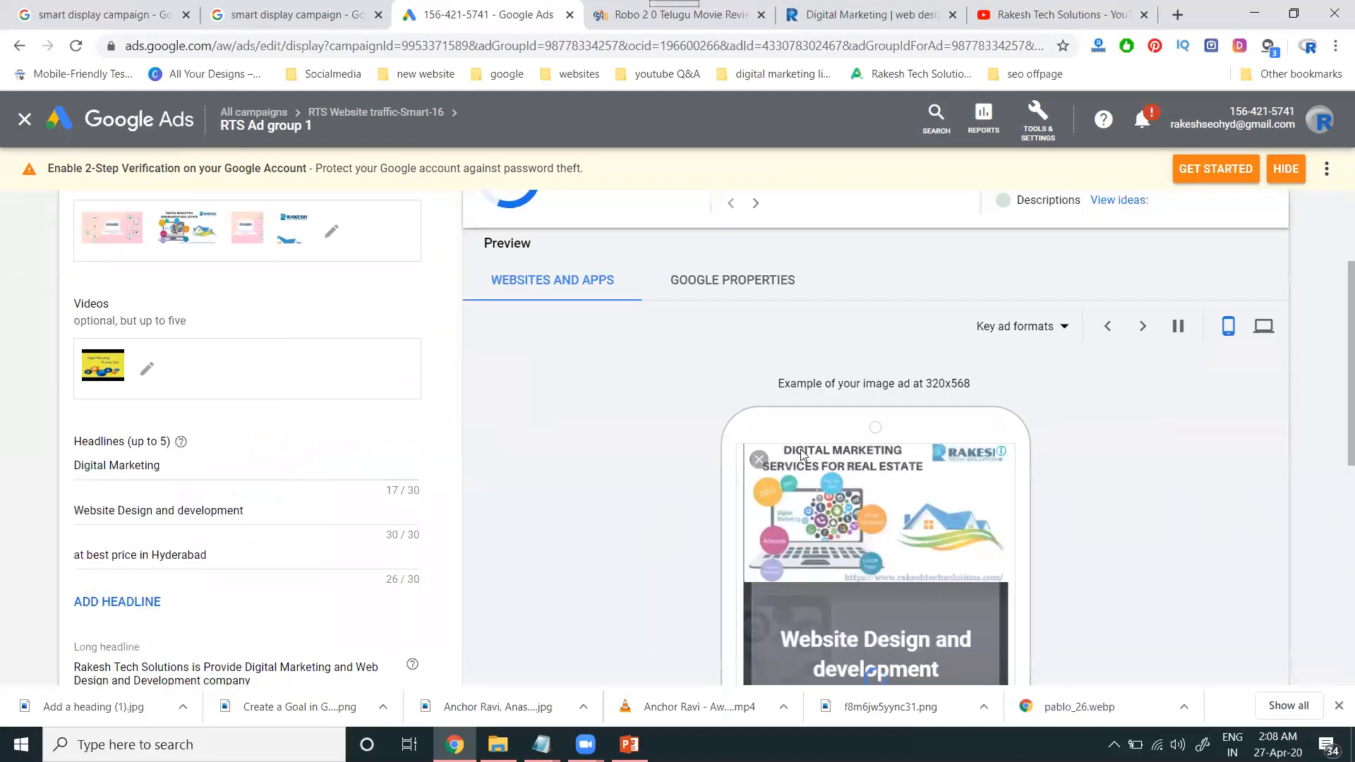
Step: Switch the websites and apps preview to desktop and examine the image, native and text ad formats
left_click(1265, 331)
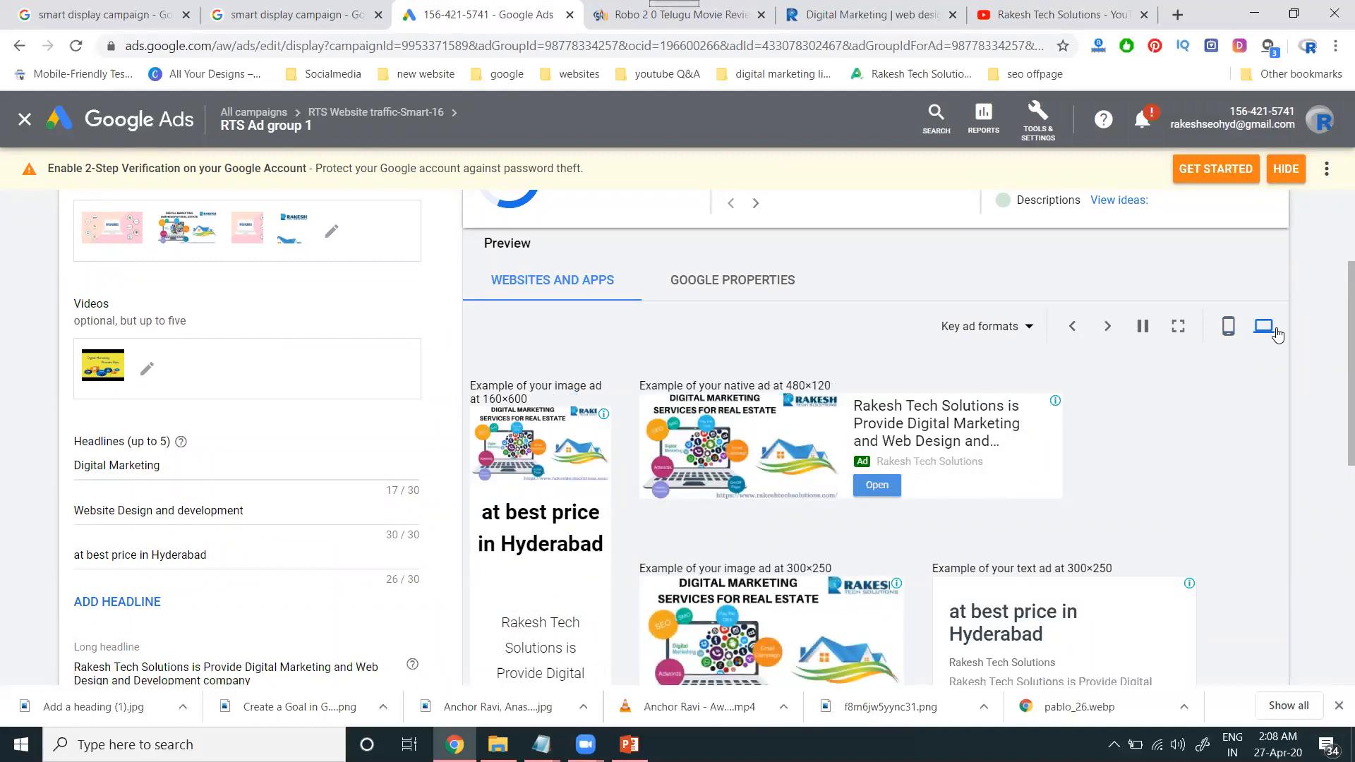
scroll(712, 349, "down", 1)
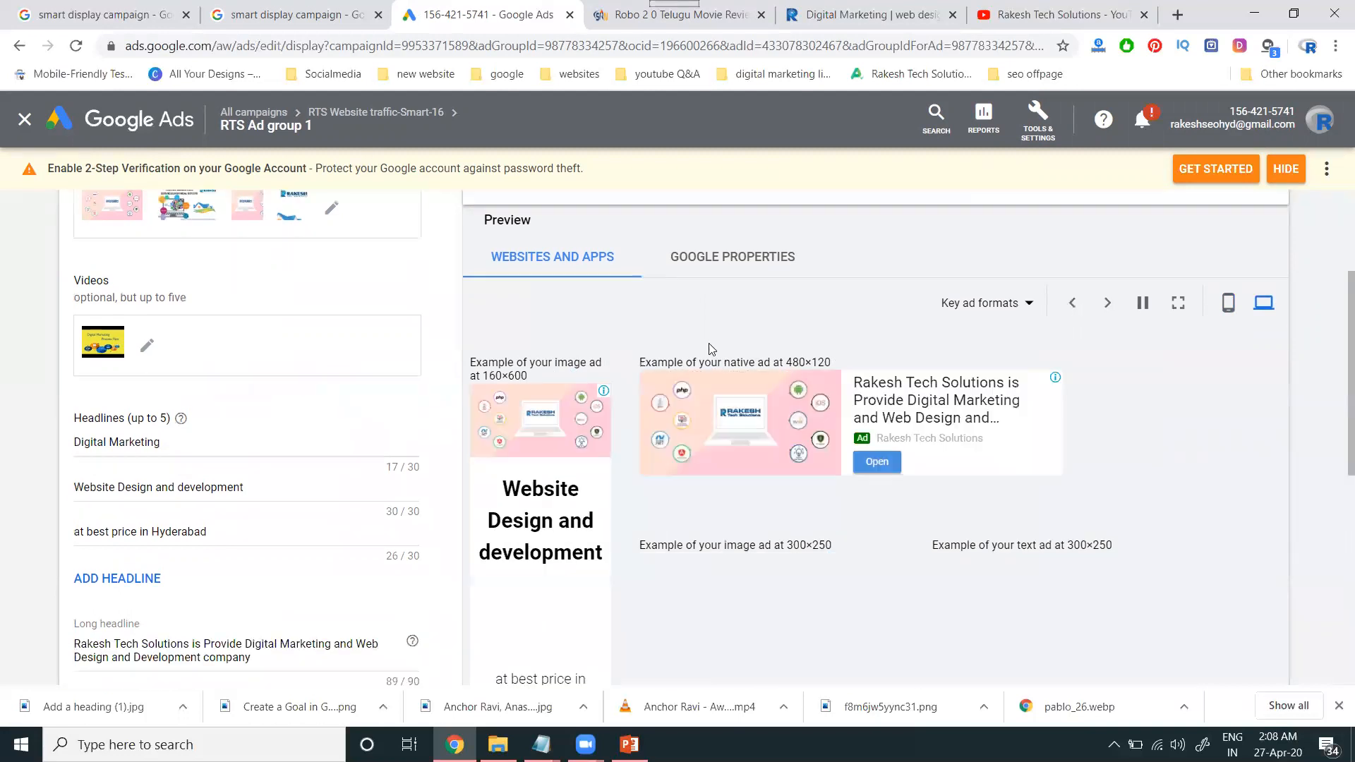
scroll(711, 348, "down", 2)
scroll(915, 512, "down", 2)
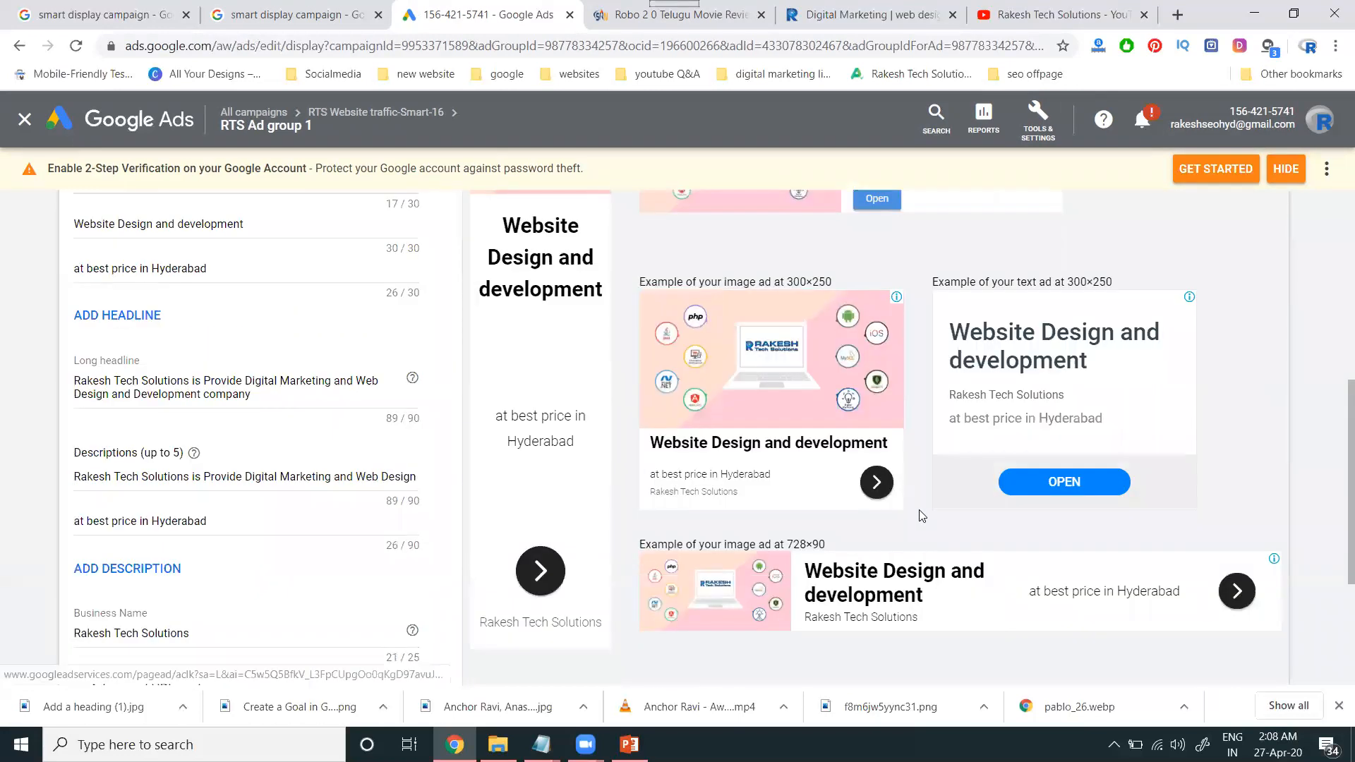
Step: Compare the desktop ad previews with the ad placements on the southreelnews.com Robo 2.0 review page, ending back at the ad editor
left_click(676, 18)
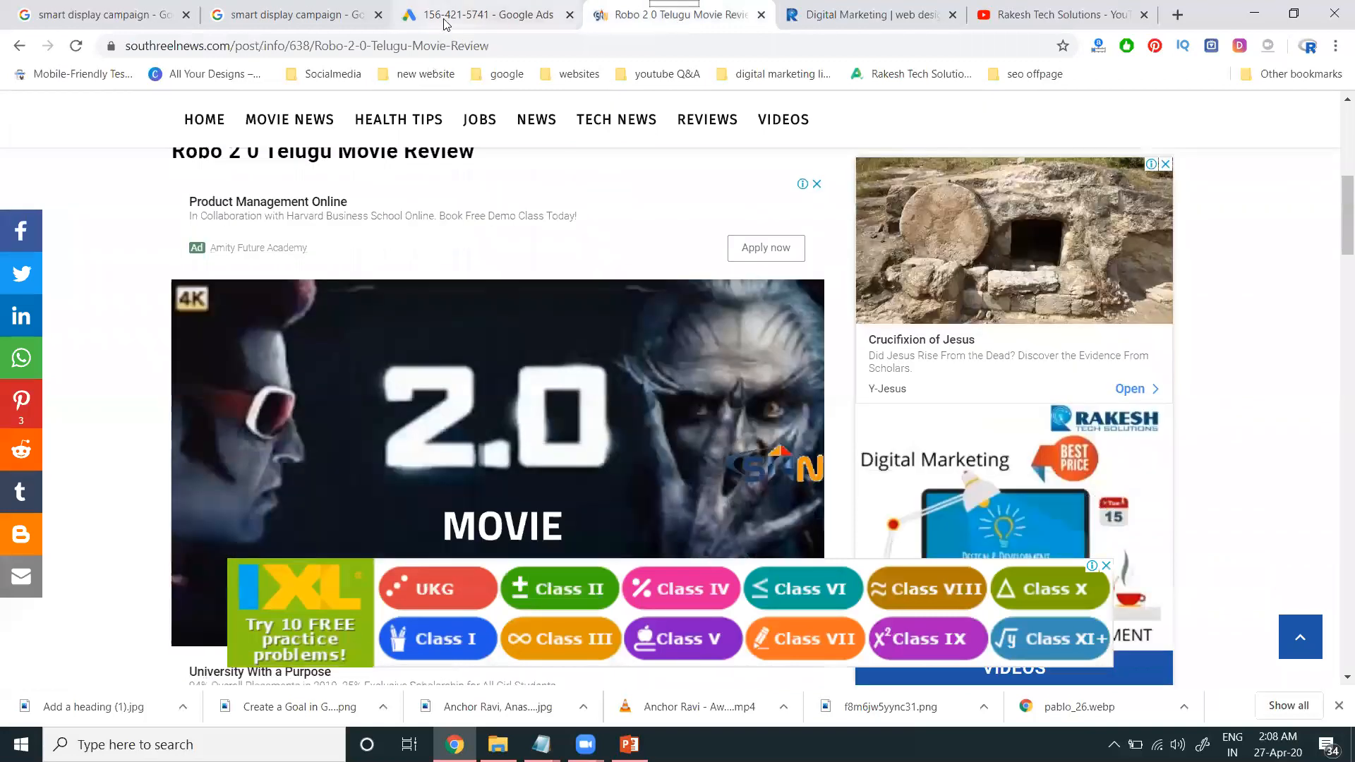
left_click(443, 21)
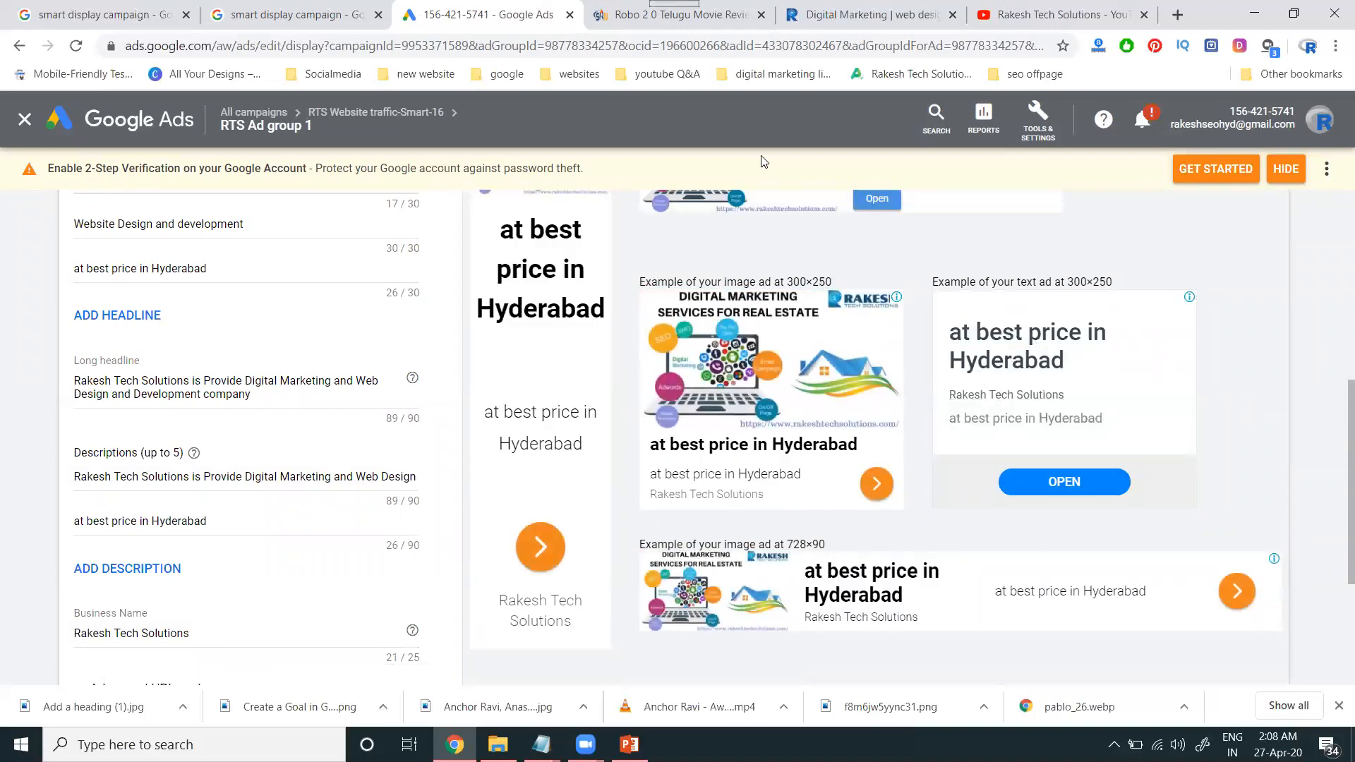
left_click(723, 21)
scroll(729, 276, "down", 6)
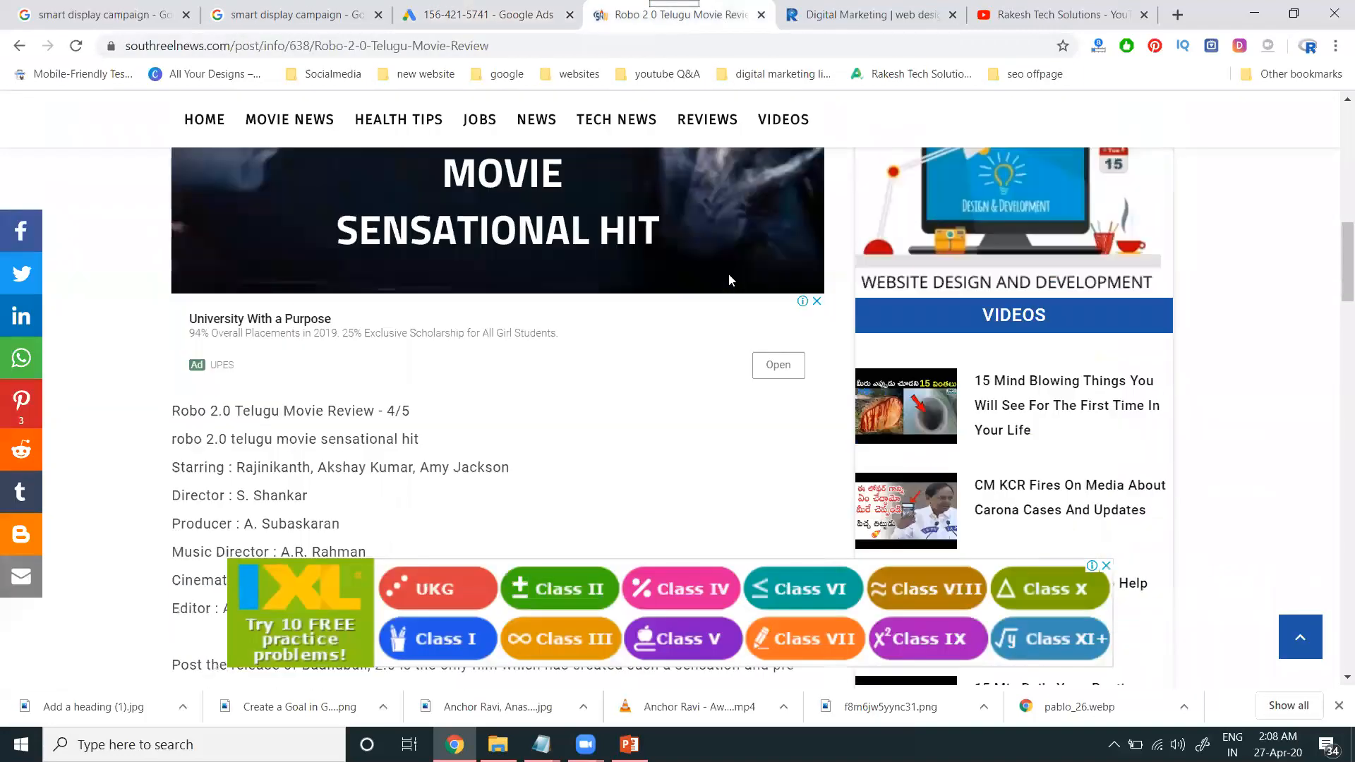
scroll(731, 288, "down", 10)
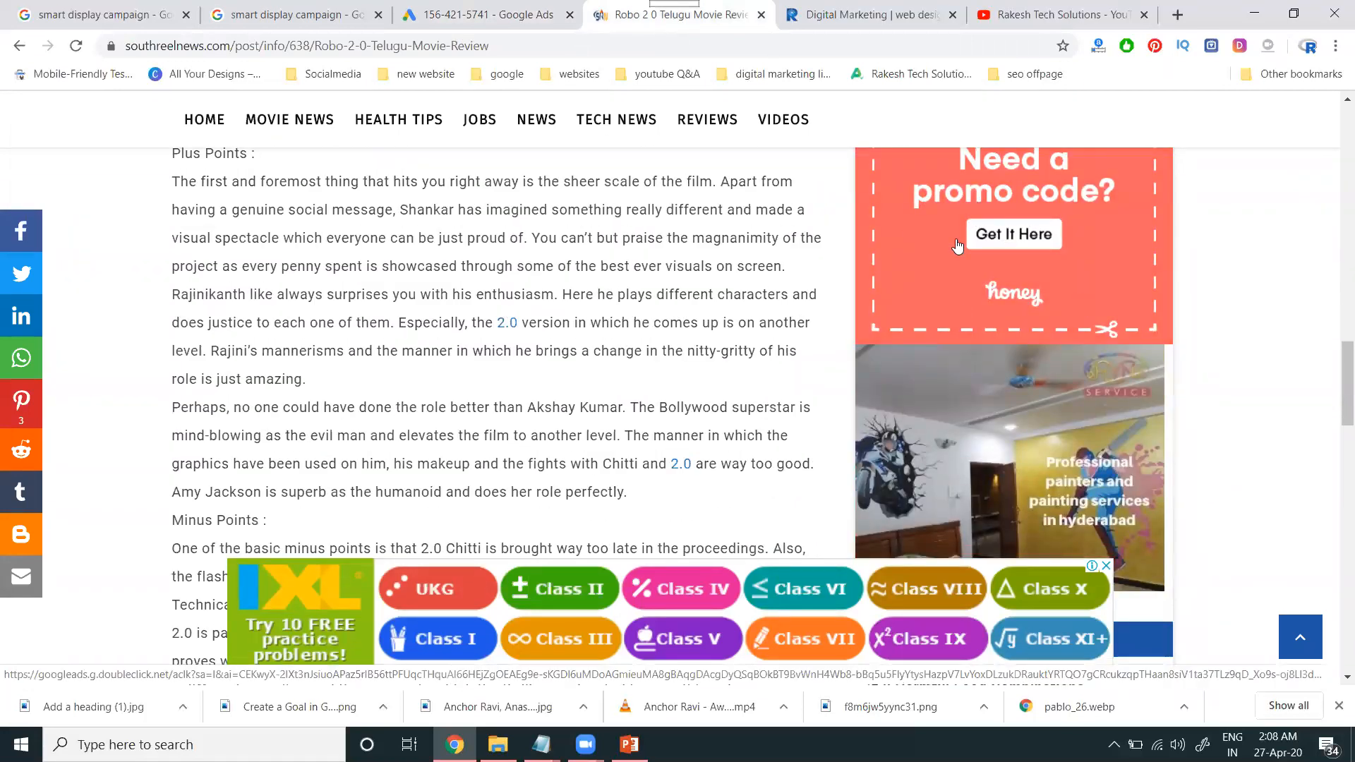
left_click(455, 13)
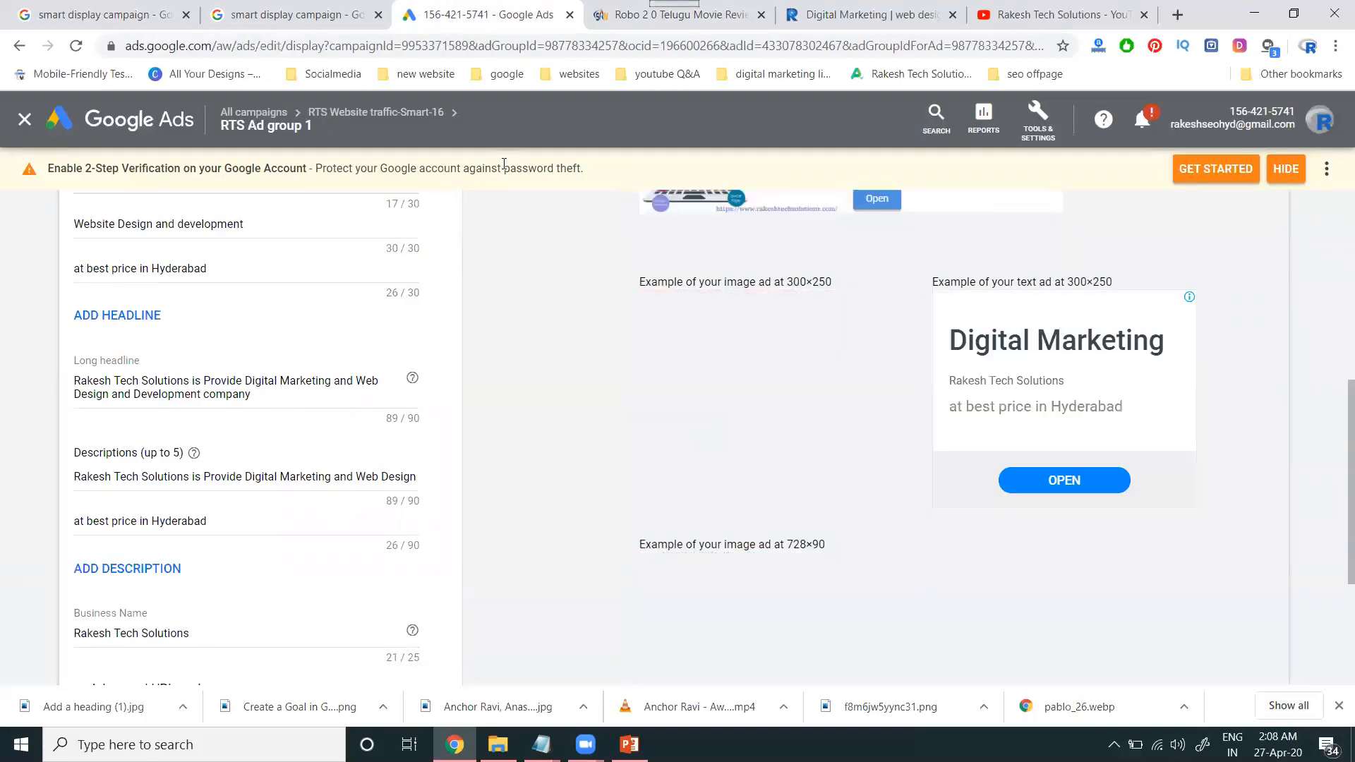